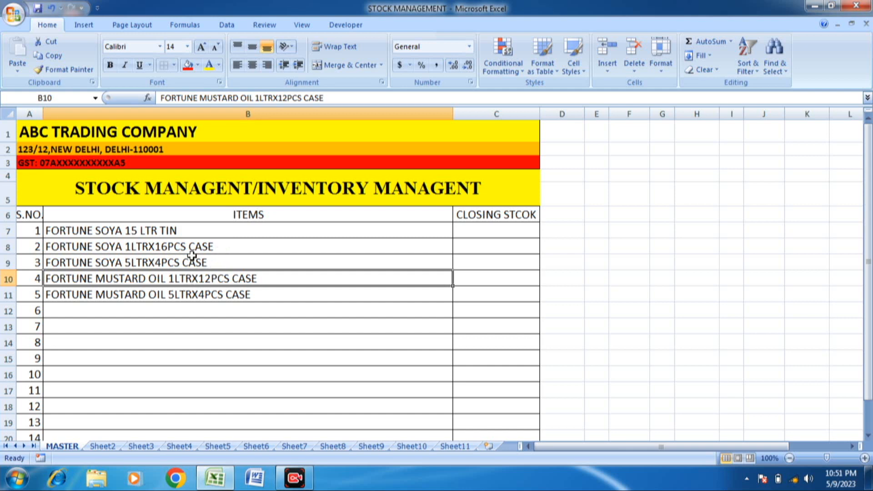
Step: Review the MASTER sheet's company details, stock management title and the S.NO., ITEMS and closing stock column headings
click(191, 259)
click(161, 230)
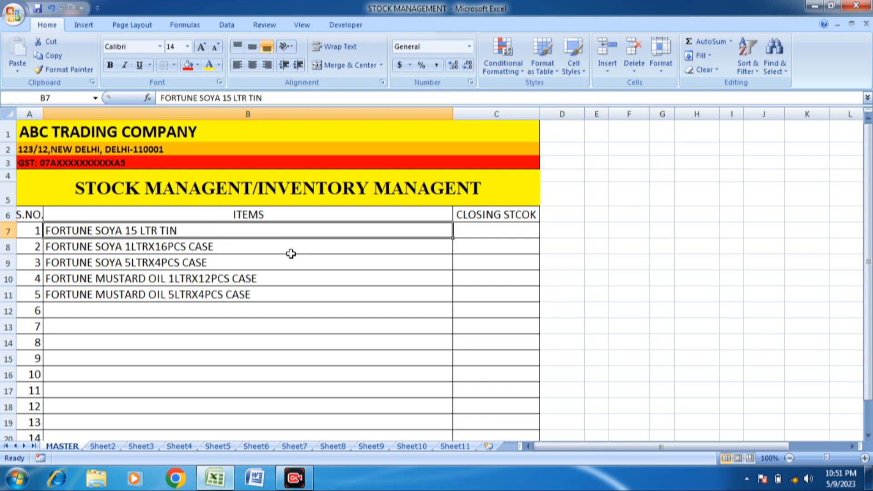
click(162, 268)
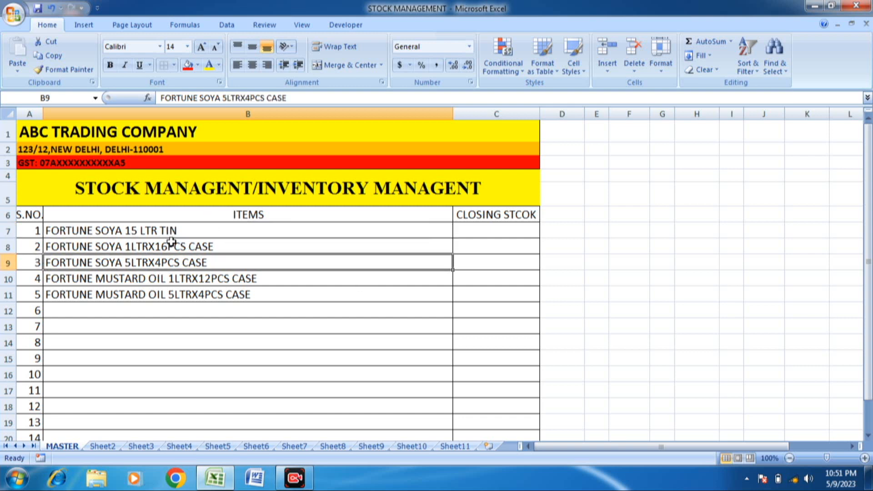
click(154, 167)
click(164, 145)
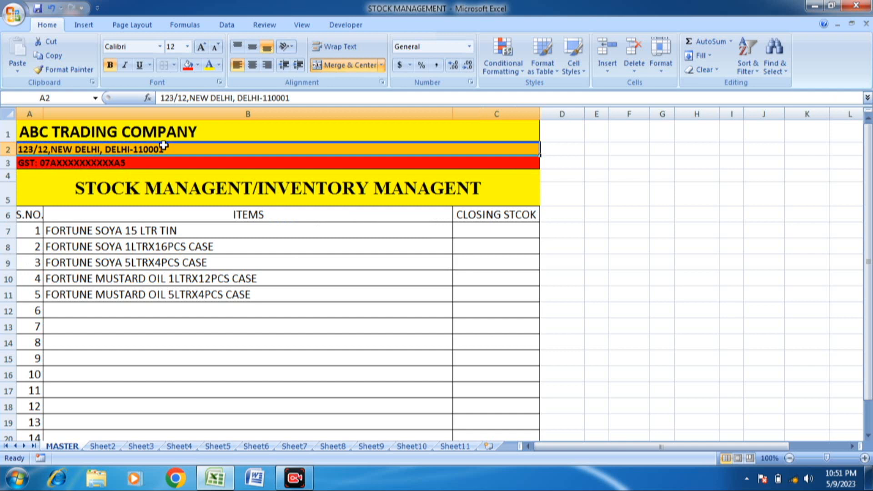
click(98, 131)
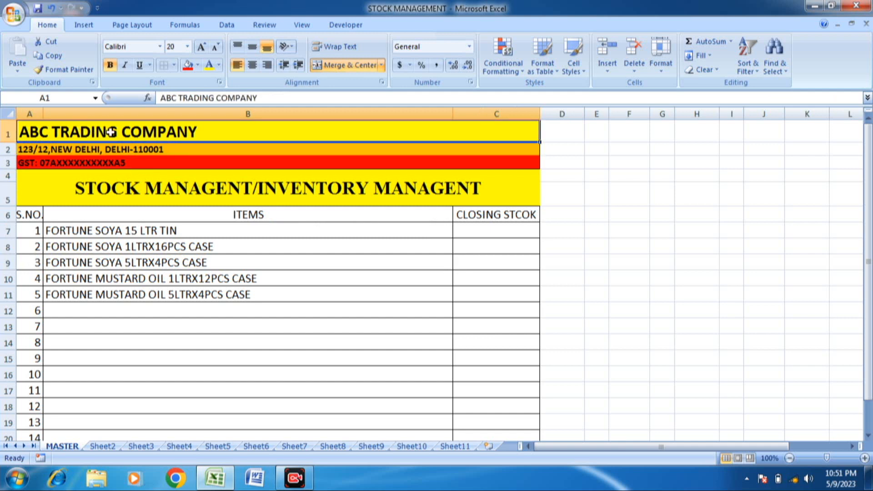
click(136, 150)
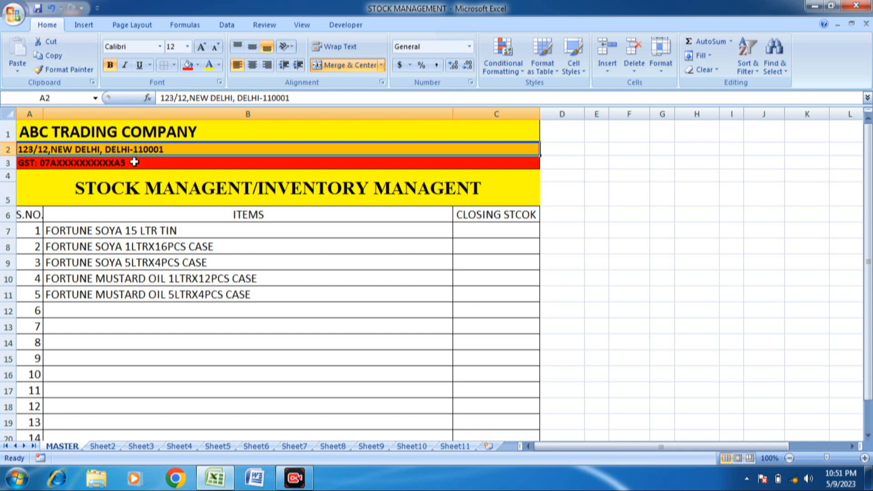
click(135, 162)
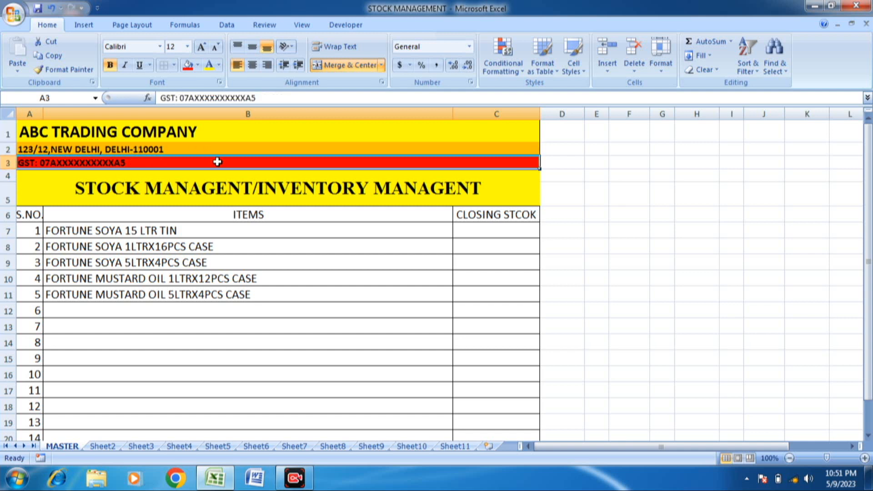
click(296, 193)
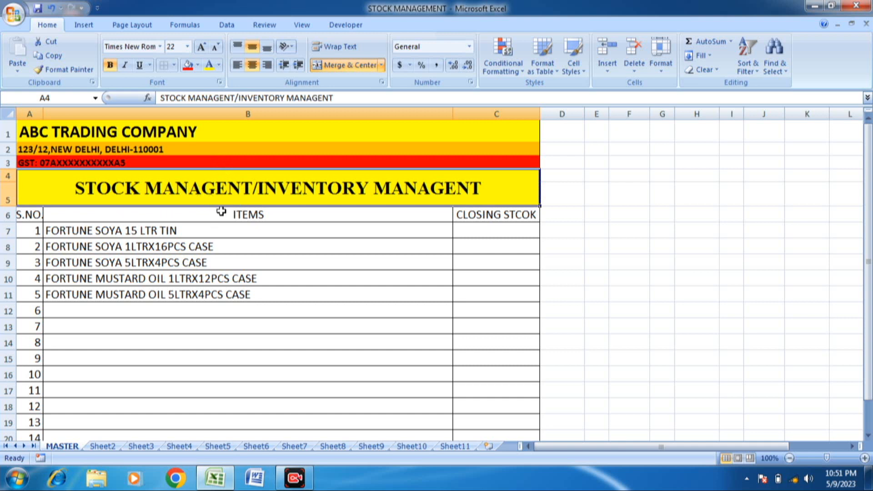
click(148, 217)
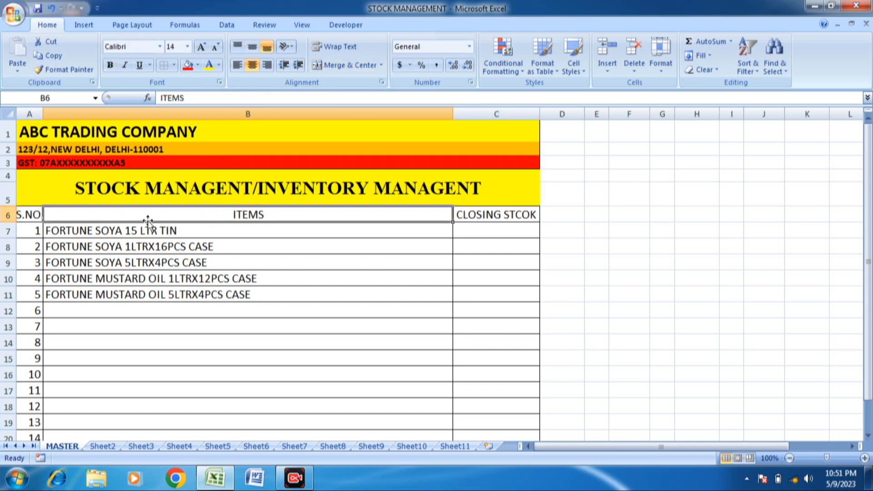
click(26, 218)
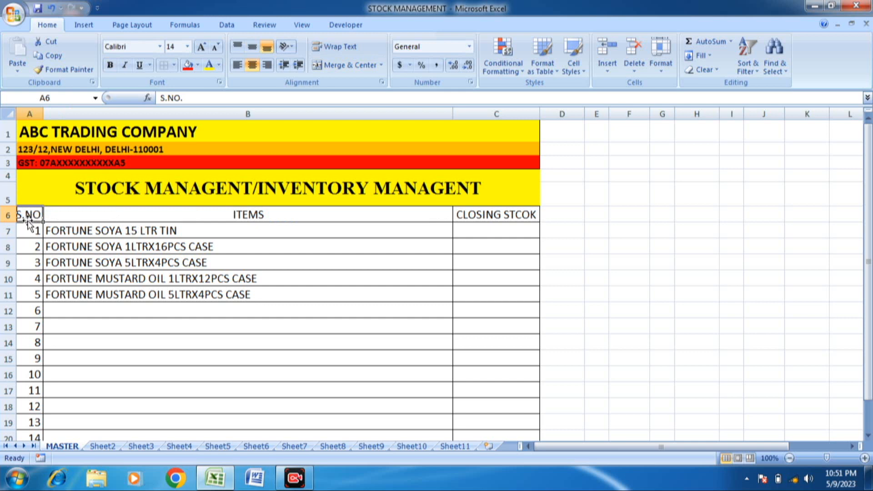
click(133, 212)
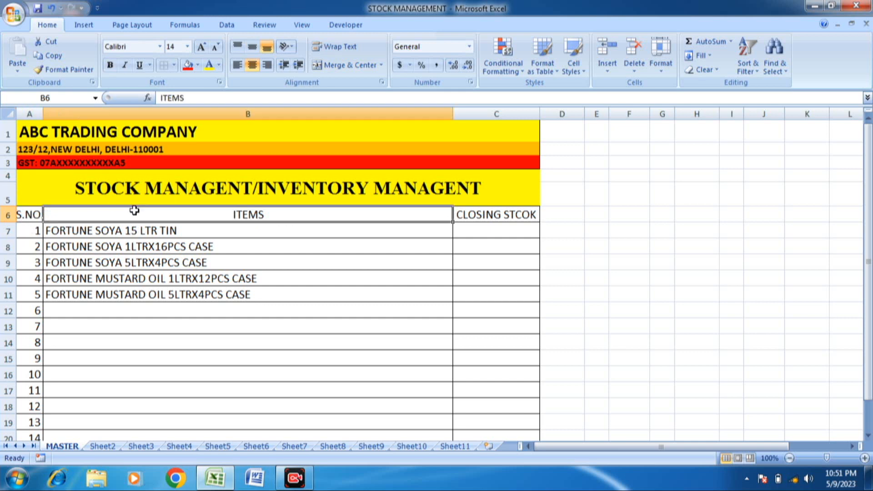
click(495, 216)
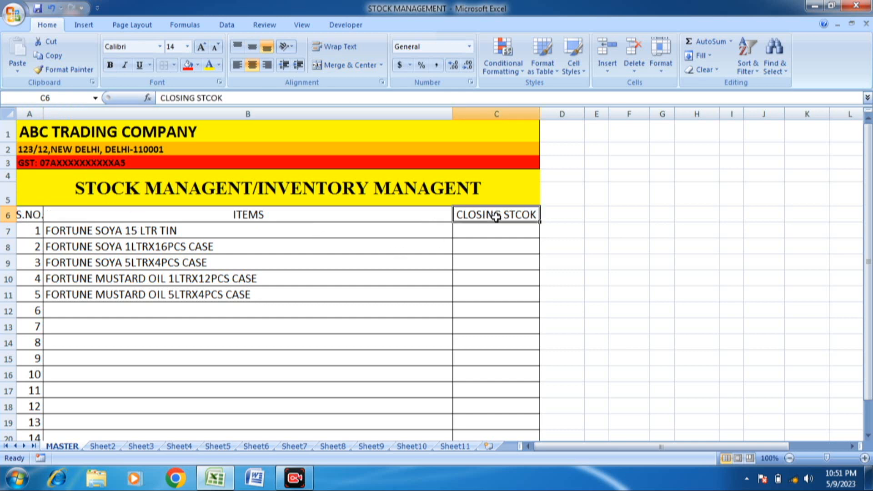
click(313, 215)
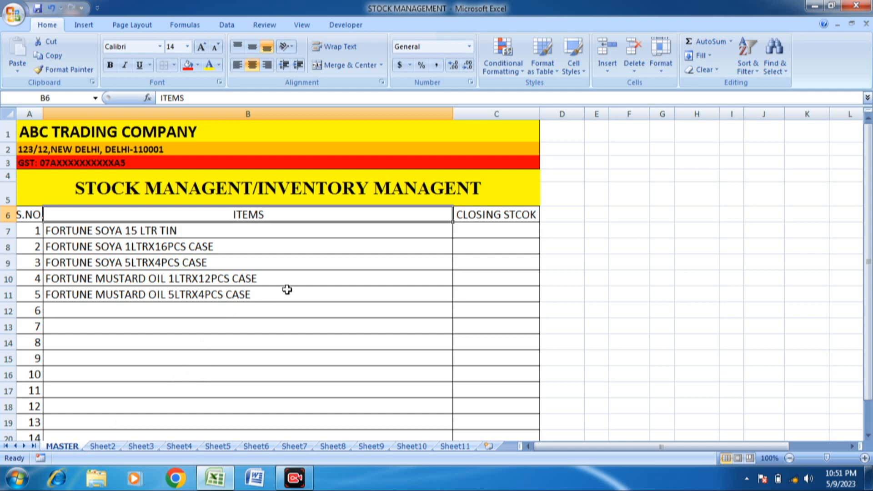
Step: Examine the Fortune soya and mustard oil products and pack sizes listed under ITEMS on the MASTER sheet
click(141, 234)
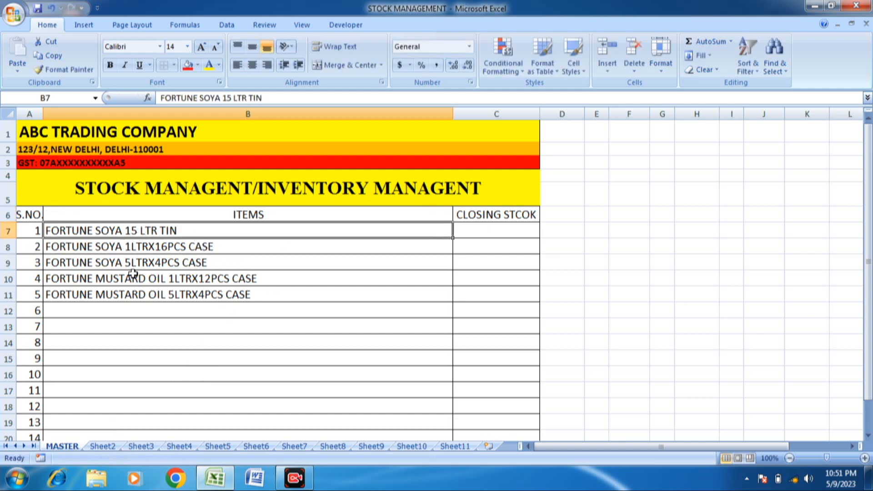
click(156, 295)
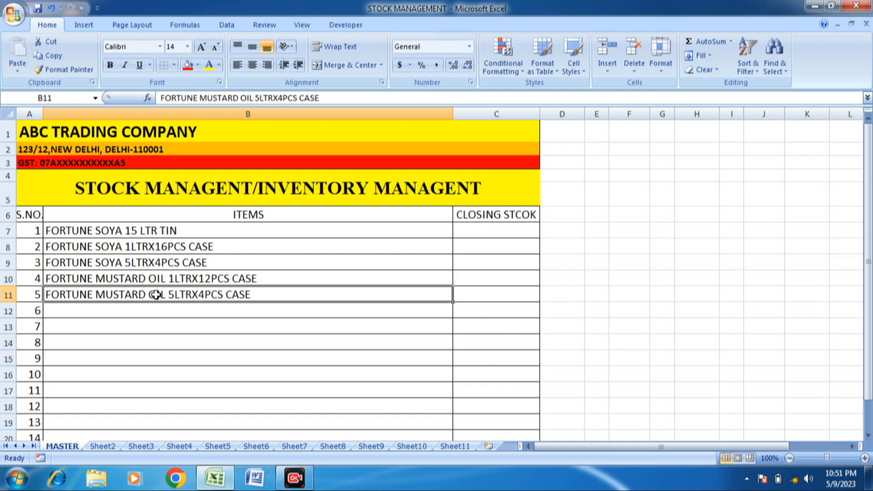
click(268, 243)
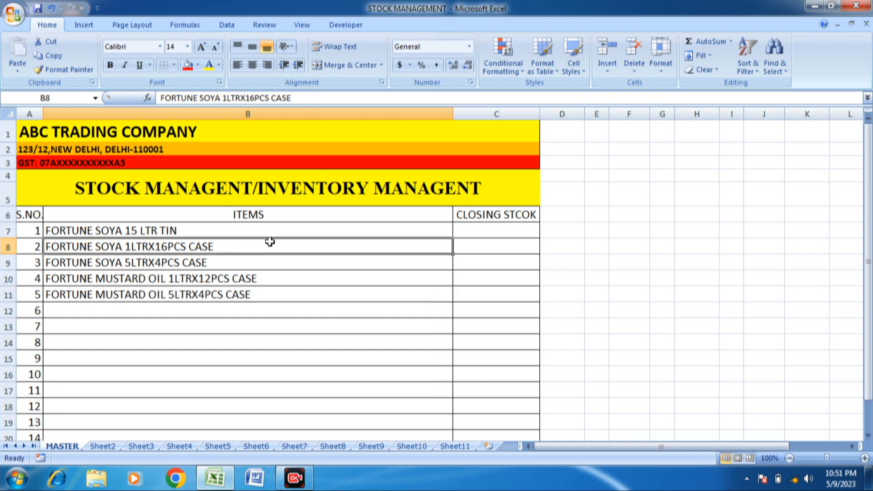
click(177, 230)
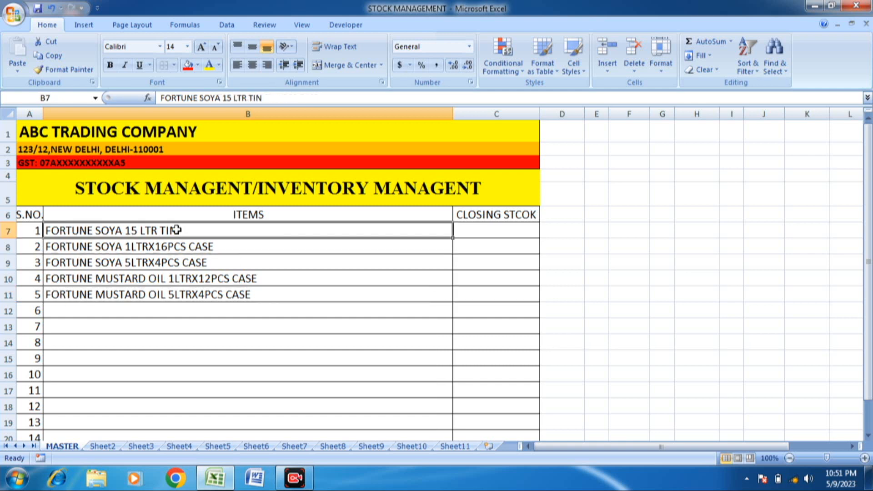
click(180, 266)
click(241, 279)
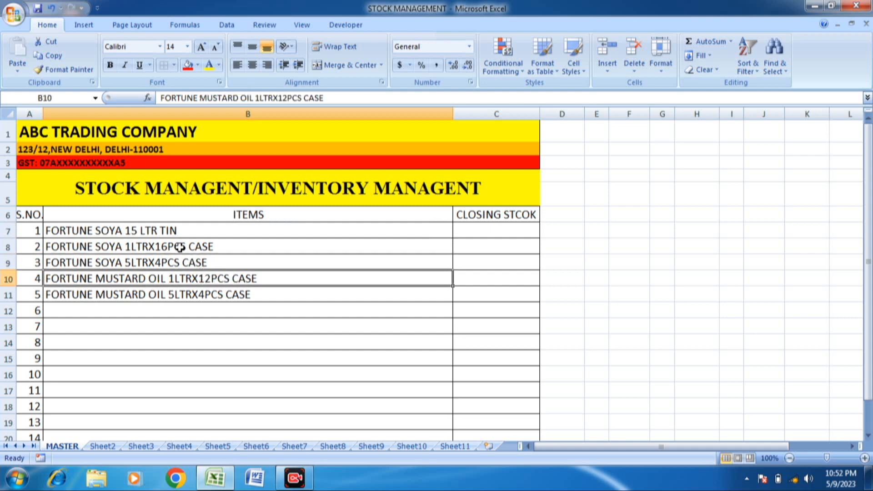
click(195, 246)
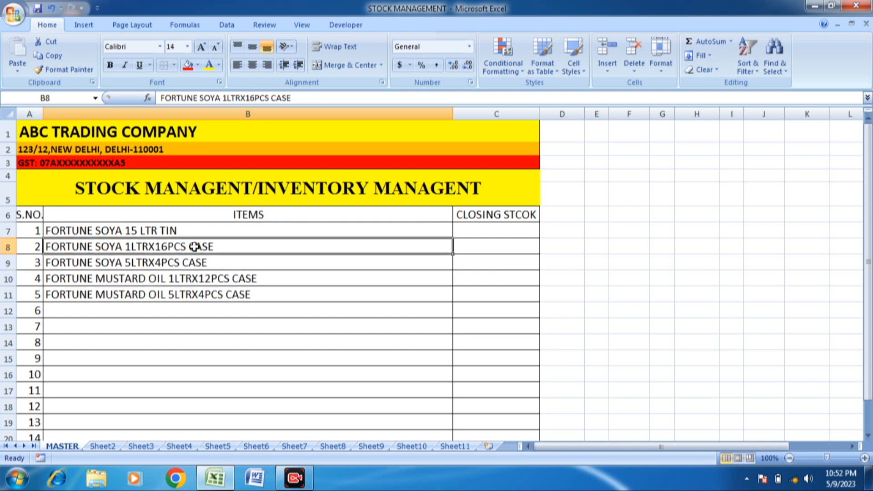
click(278, 229)
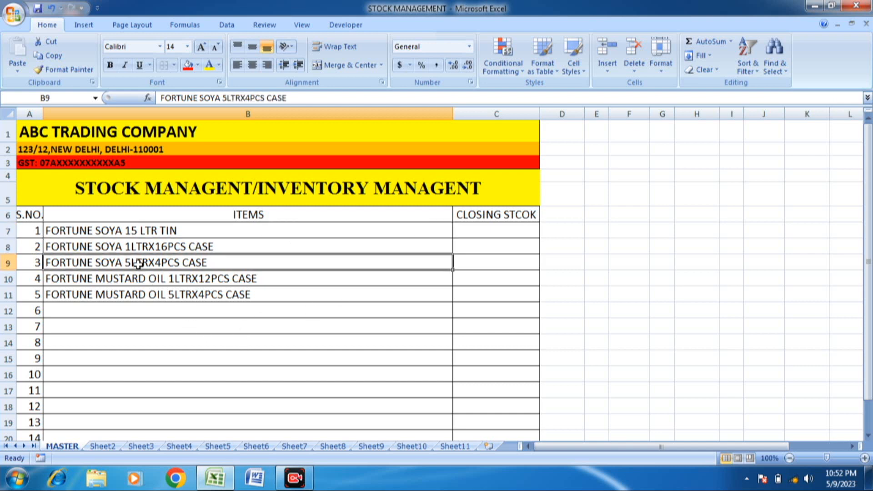
click(139, 264)
click(280, 233)
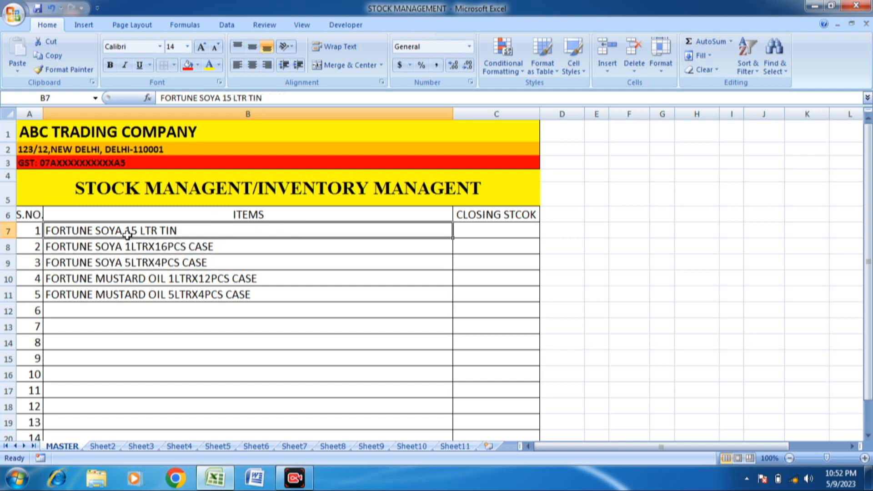
click(25, 212)
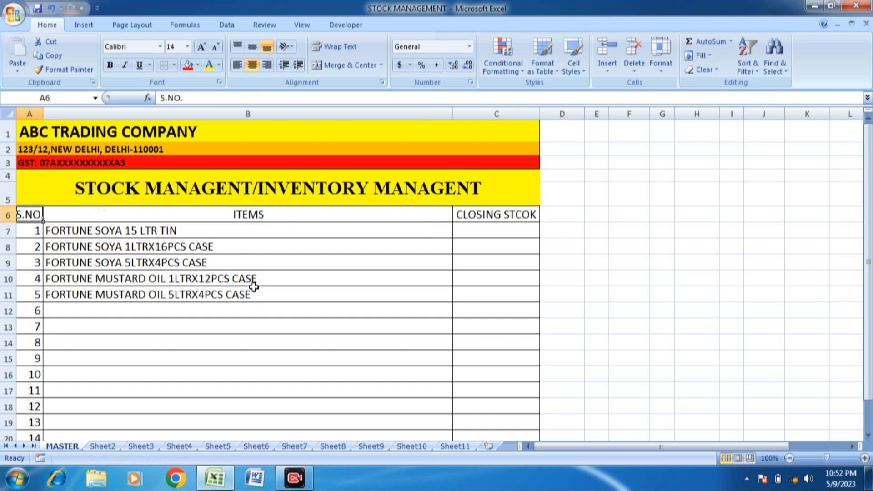
click(161, 274)
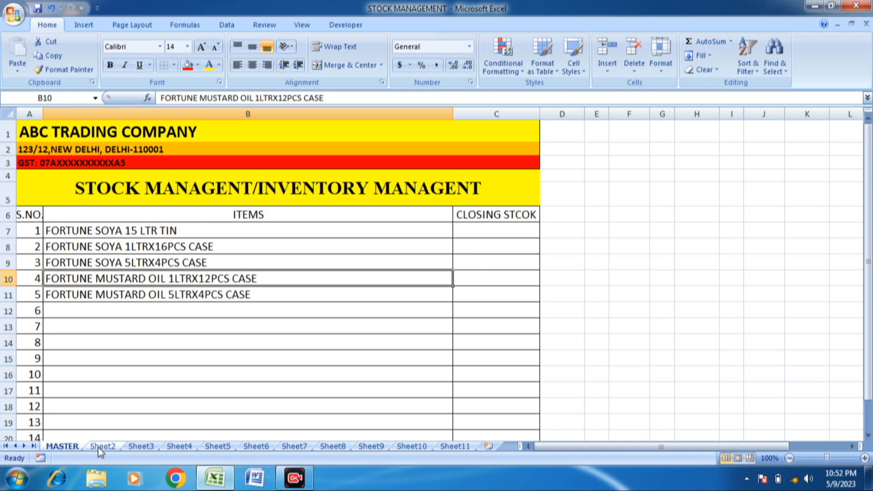
click(114, 233)
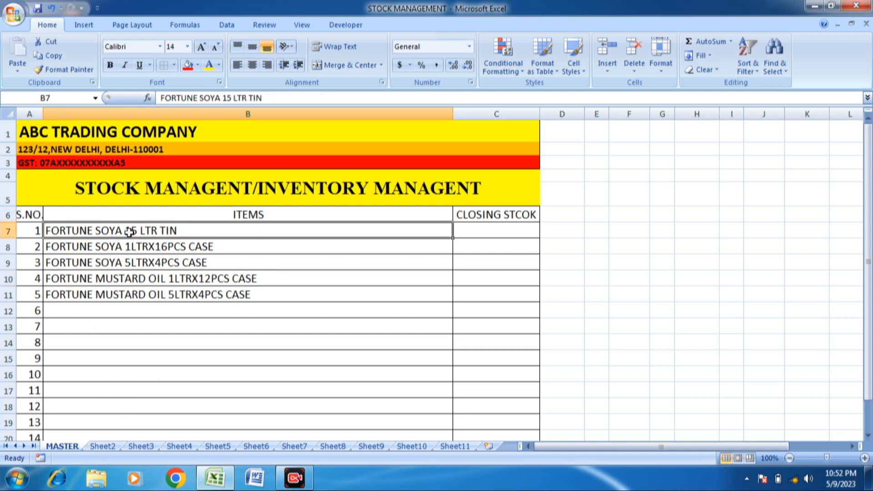
click(109, 249)
Step: Clear all entries in B5:I8 below the header row of the FORTUNE SOYA 15 LTR TIN table on Sheet2
click(104, 446)
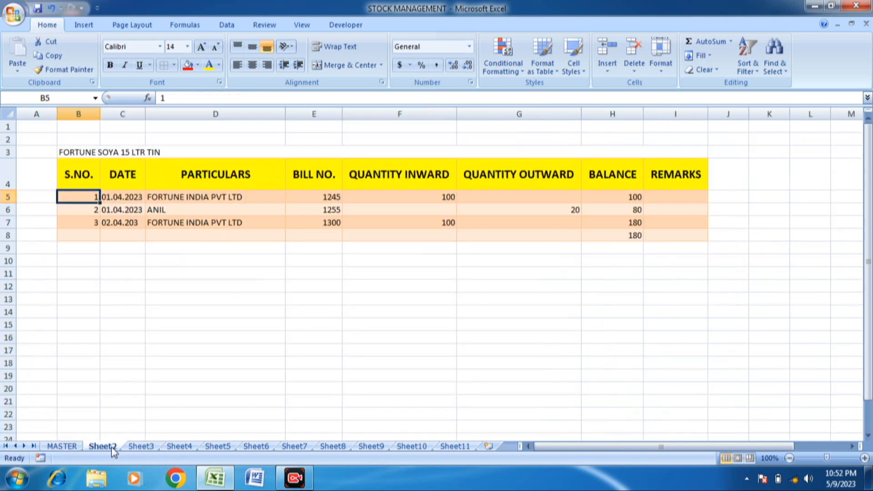
click(145, 446)
click(64, 446)
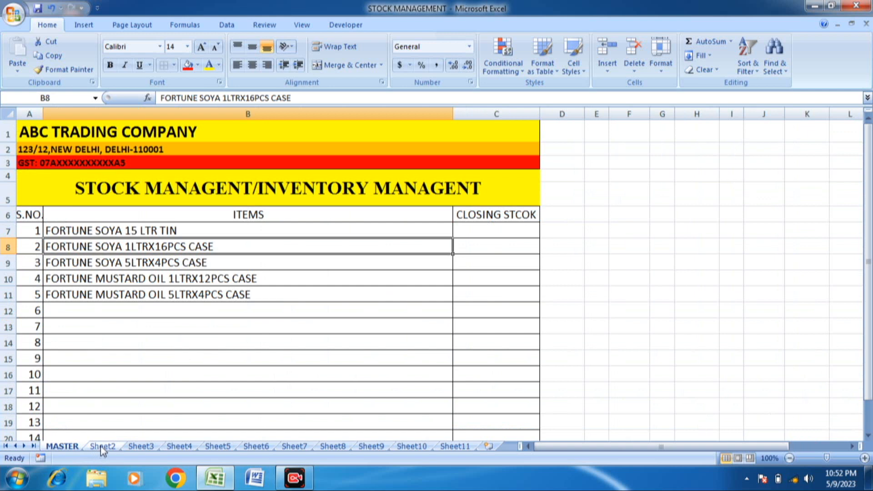
click(102, 447)
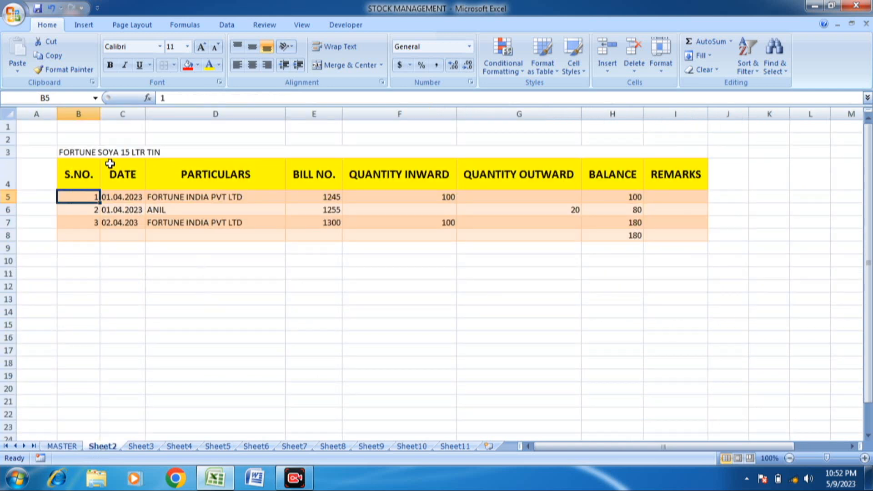
drag(77, 195, 654, 234)
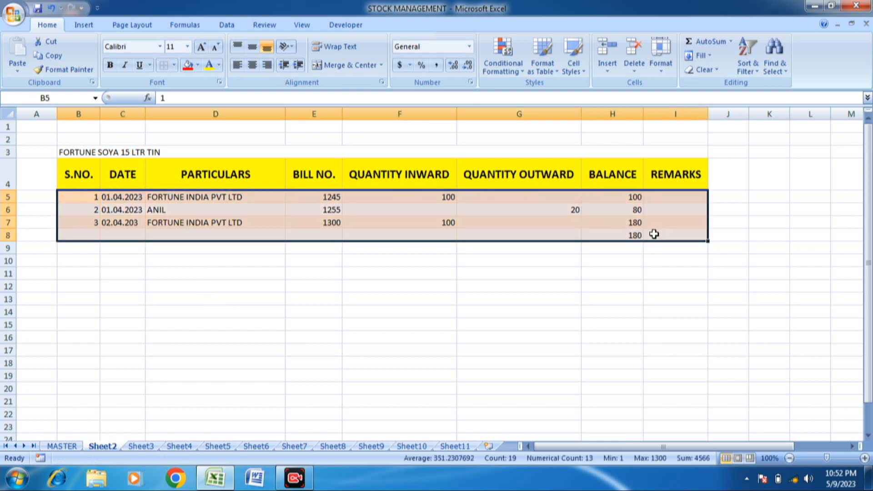
key(Delete)
click(432, 206)
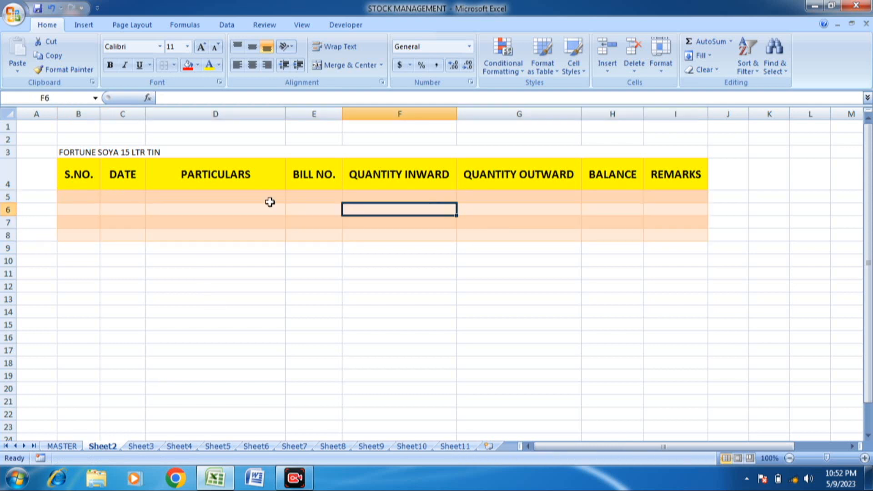
click(186, 224)
Step: Review the Sheet2 column headings from S.NO. to REMARKS and the item name above the table
click(85, 182)
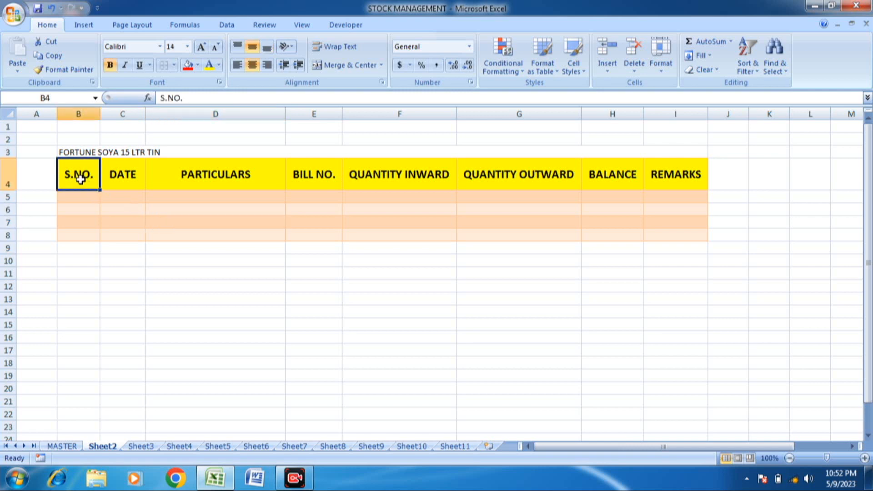
click(122, 176)
click(223, 174)
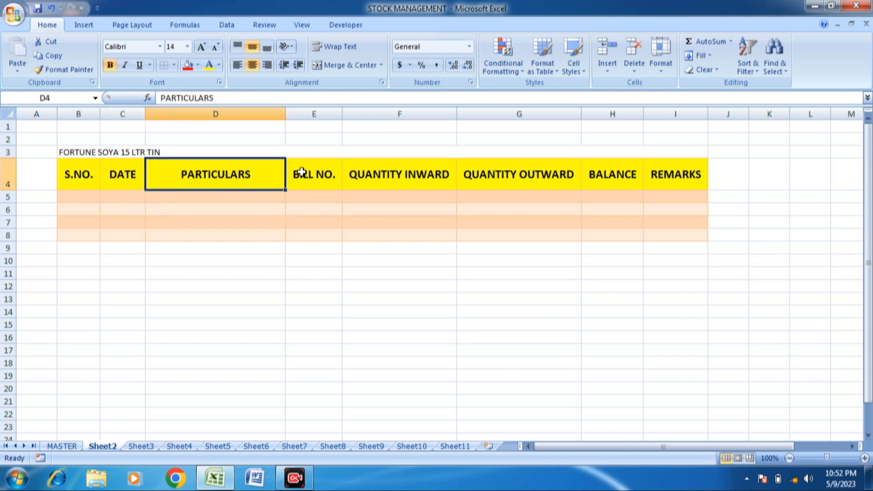
click(318, 174)
click(384, 175)
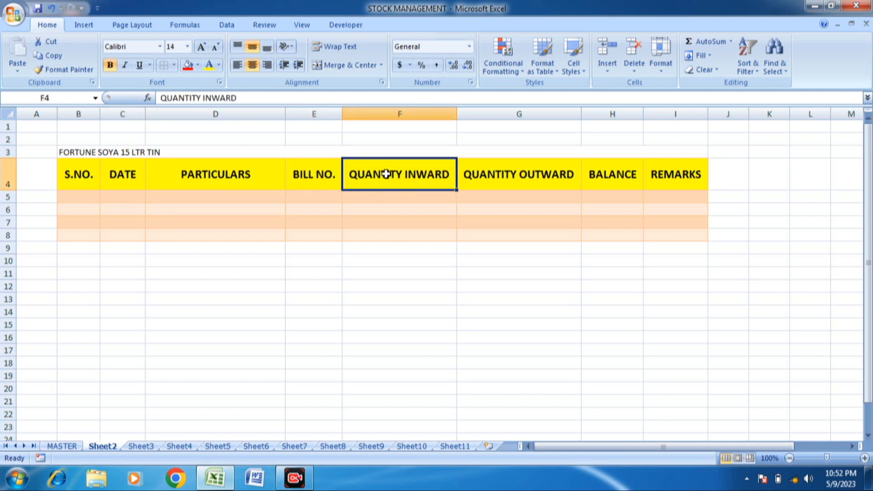
click(506, 177)
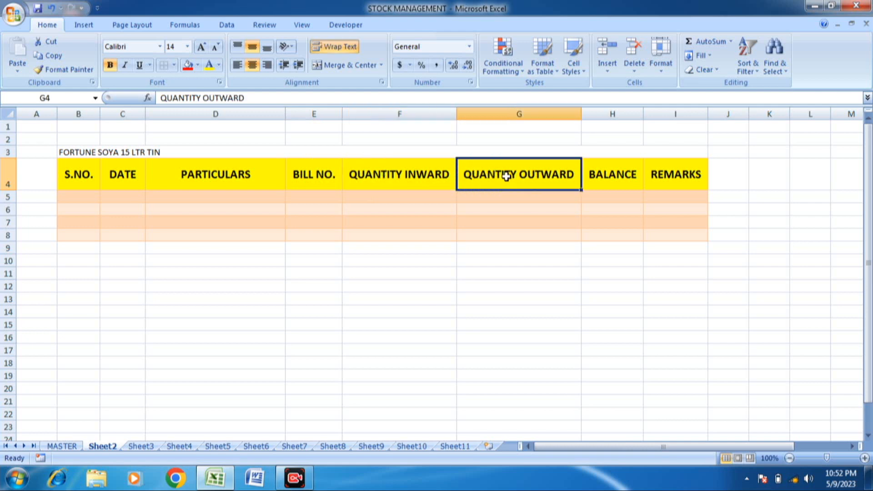
click(422, 175)
click(538, 165)
click(614, 174)
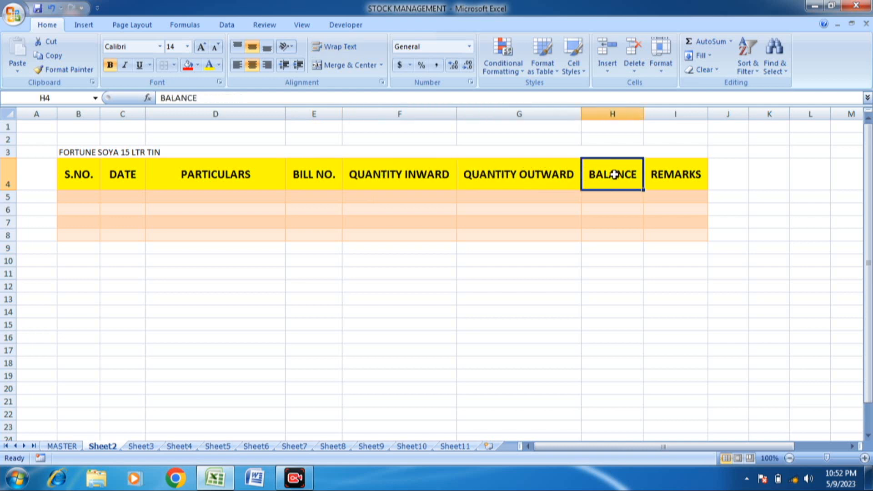
click(682, 179)
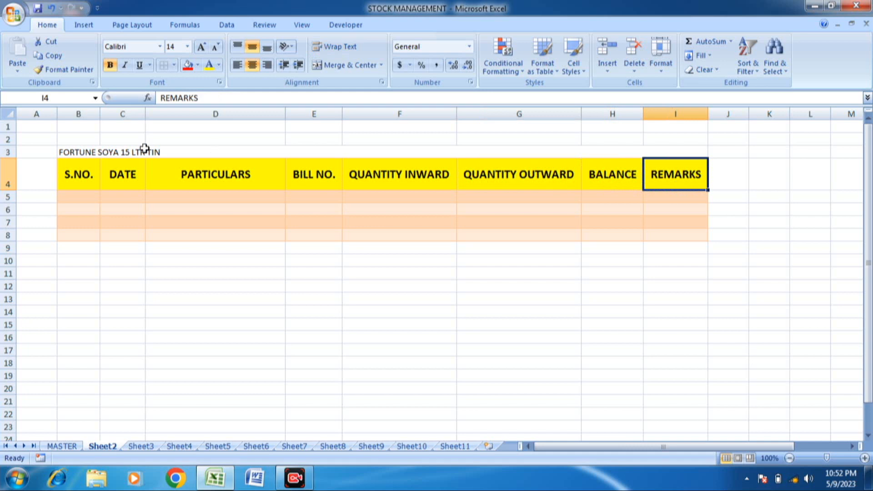
click(161, 152)
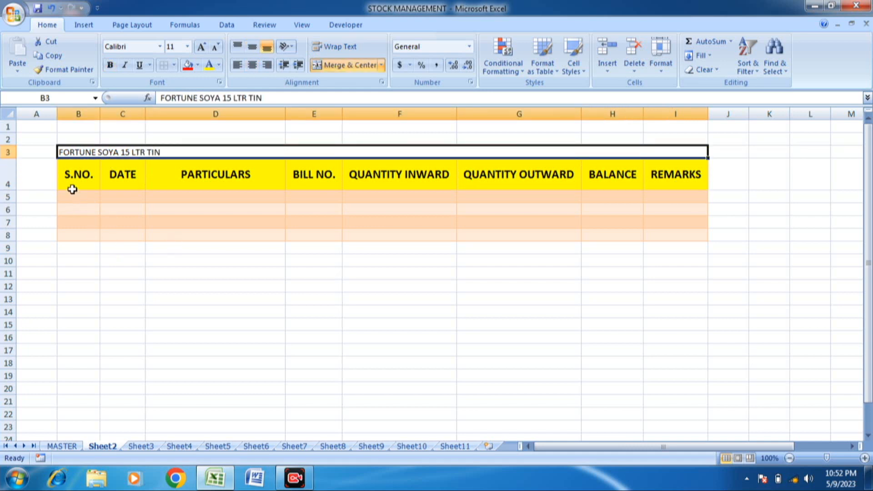
Step: Start the first stock entry in row 5 with S.NO. 1 and the date 01.04.2023
click(73, 187)
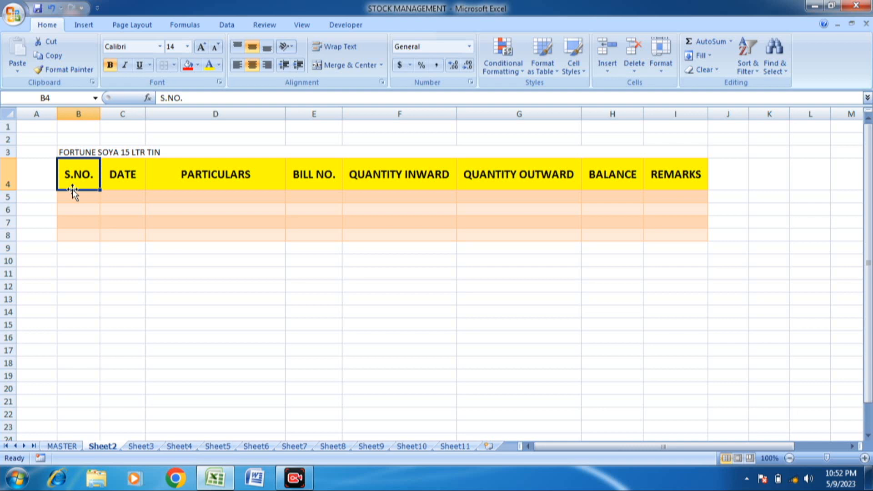
click(83, 195)
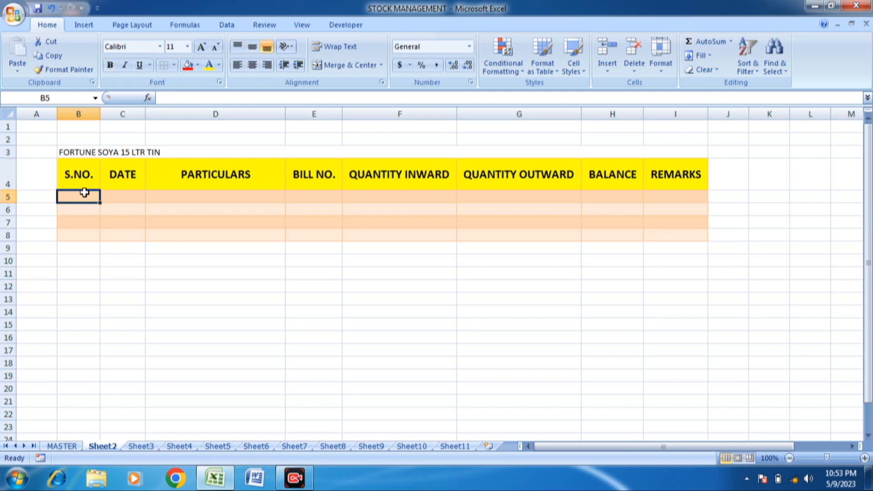
text(1)
key(Tab)
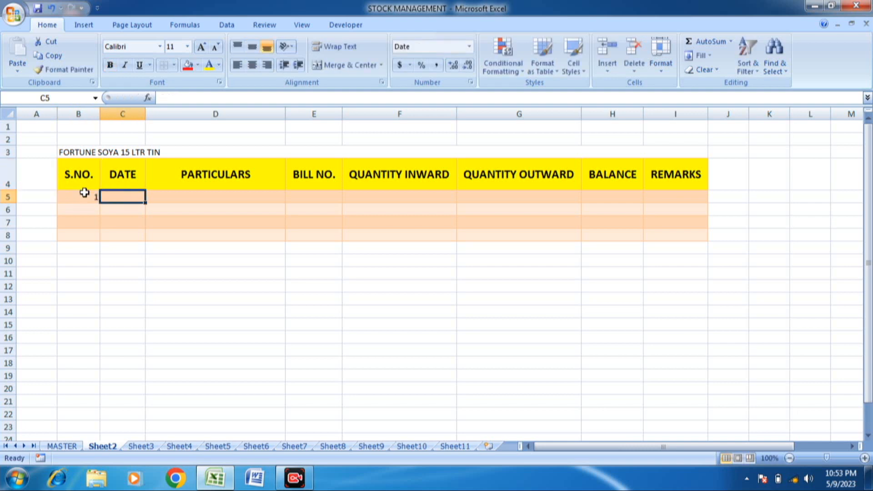
text(01)
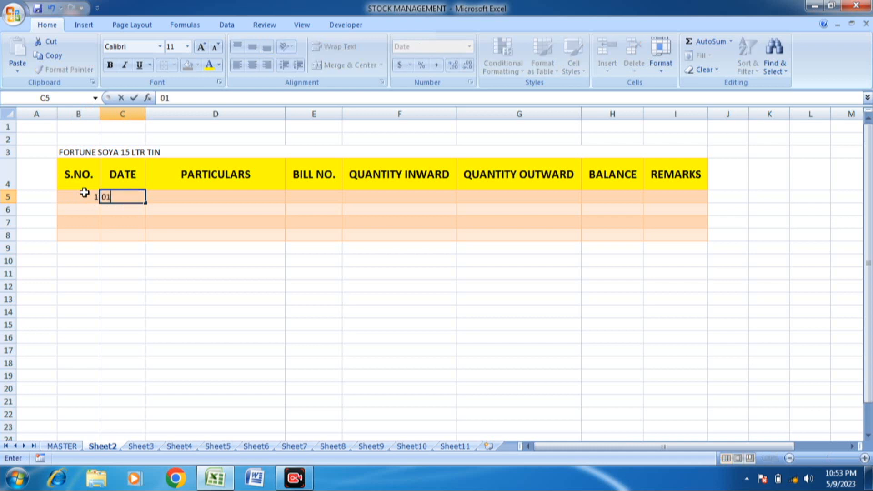
text(.04.20323)
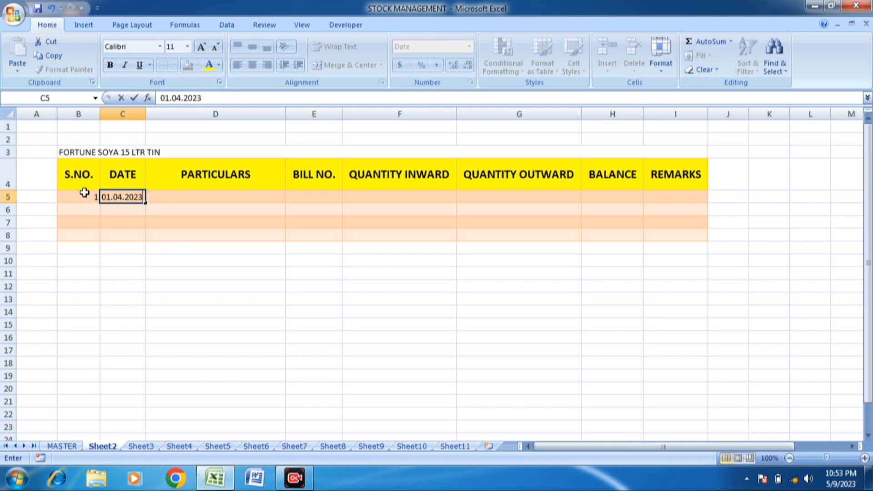
key(Tab)
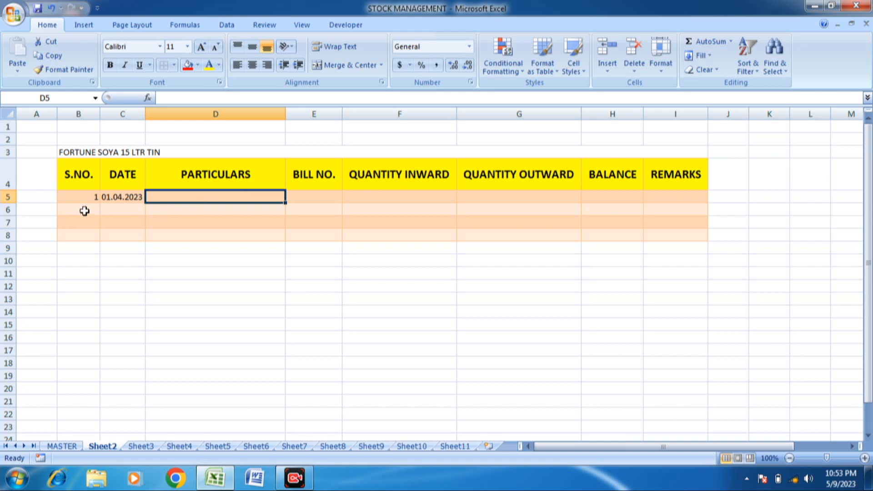
Step: Complete the row 5 purchase entry with particulars FORTUNE INDIA PVT LTD, bill number 1024 and quantity inward 100
text(FO)
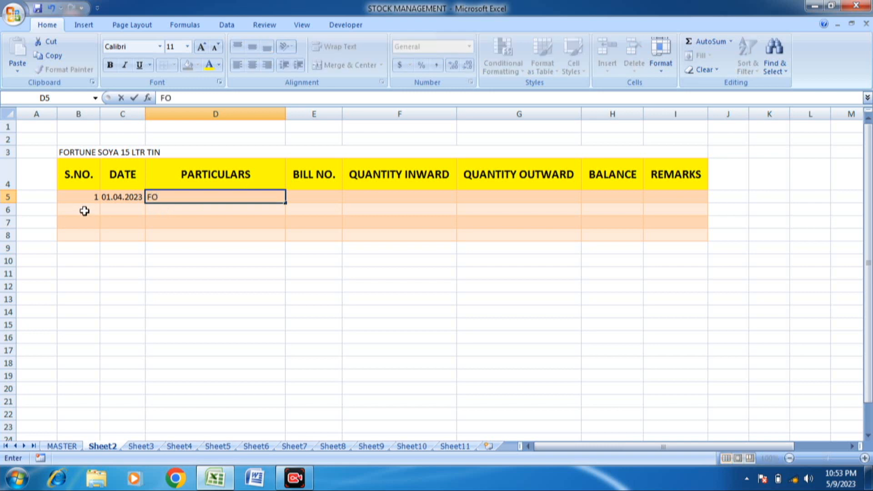
text(RTUNE INDIA PVT LTD)
key(Tab)
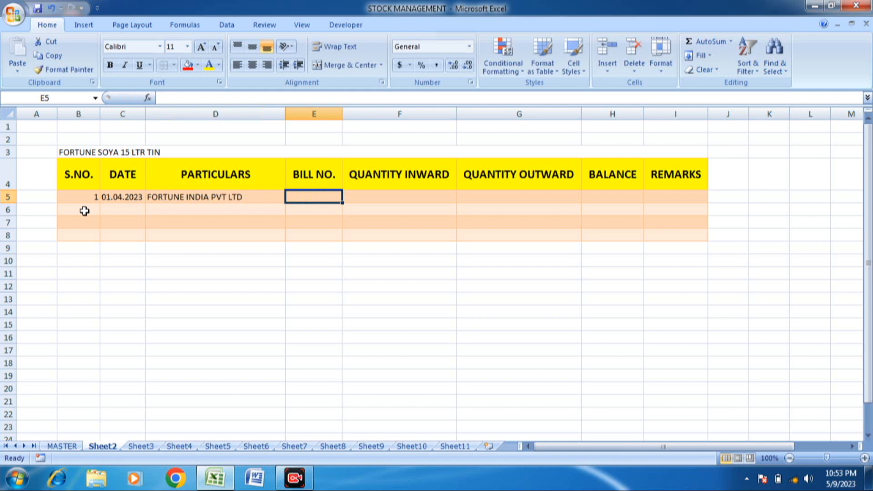
text(10)
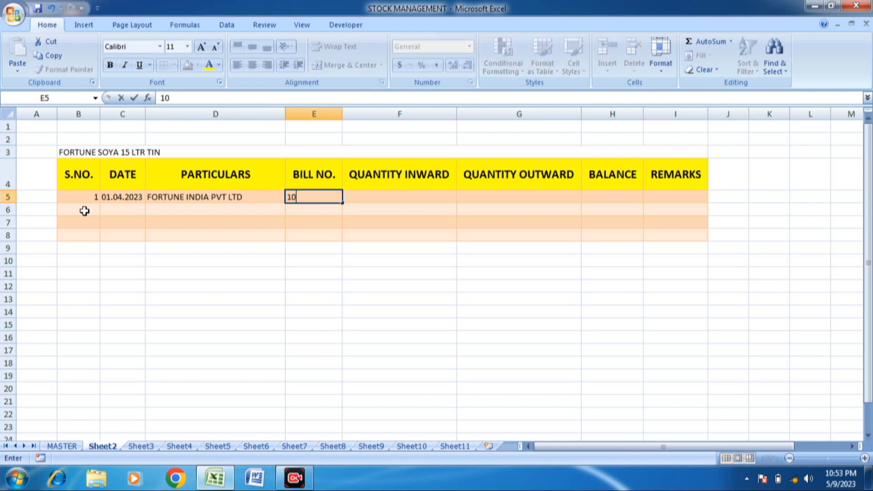
text(24)
key(Tab)
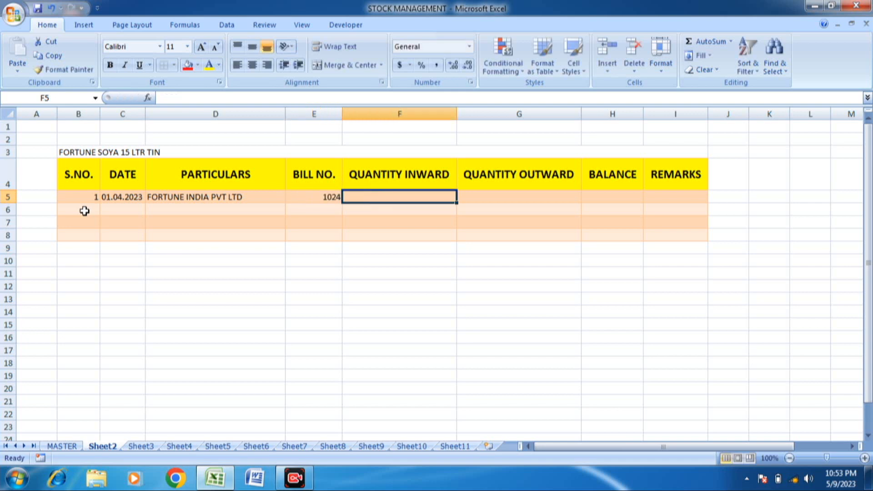
text(100)
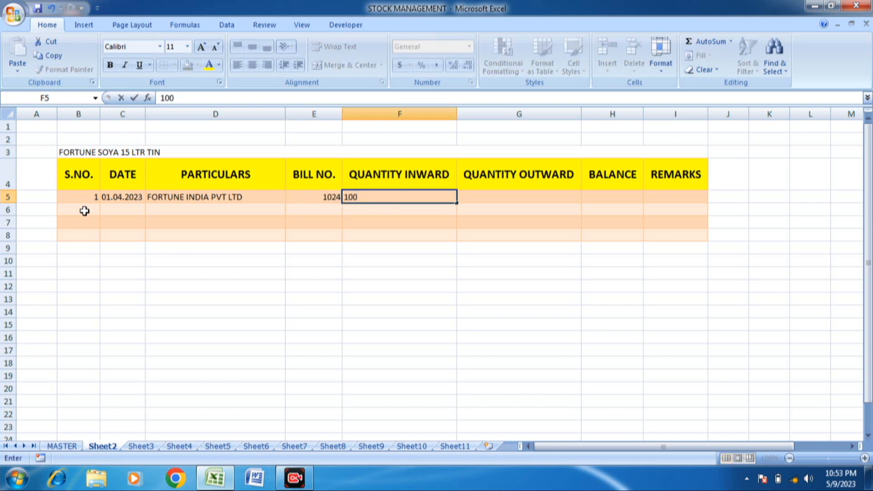
key(Tab)
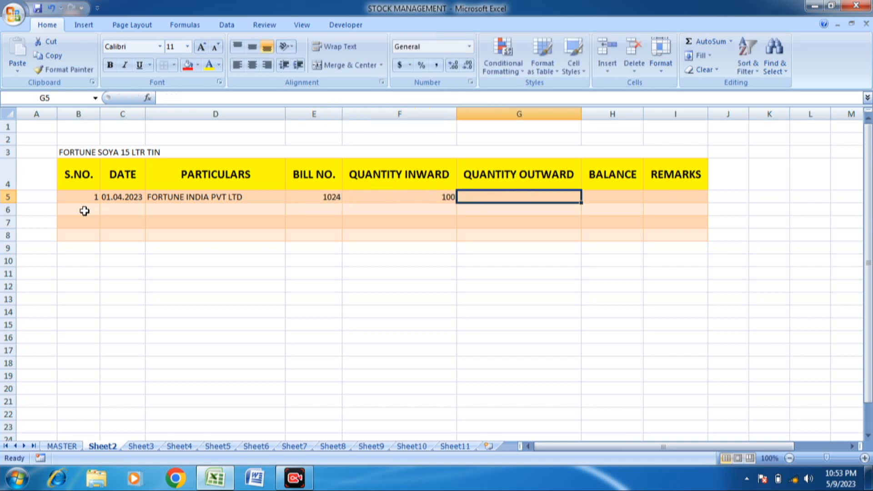
Step: Calculate the first entry's balance in H5 as inward minus outward quantity with =F5-G5
click(393, 200)
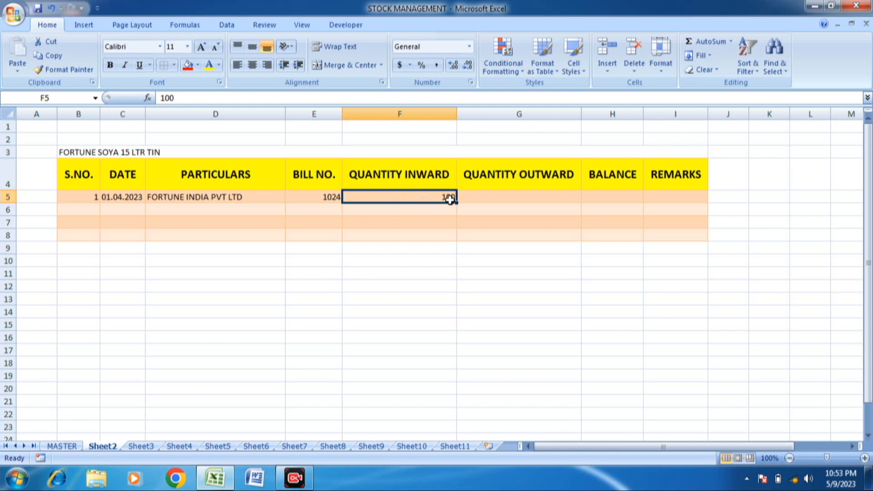
key(Right)
key(Right)
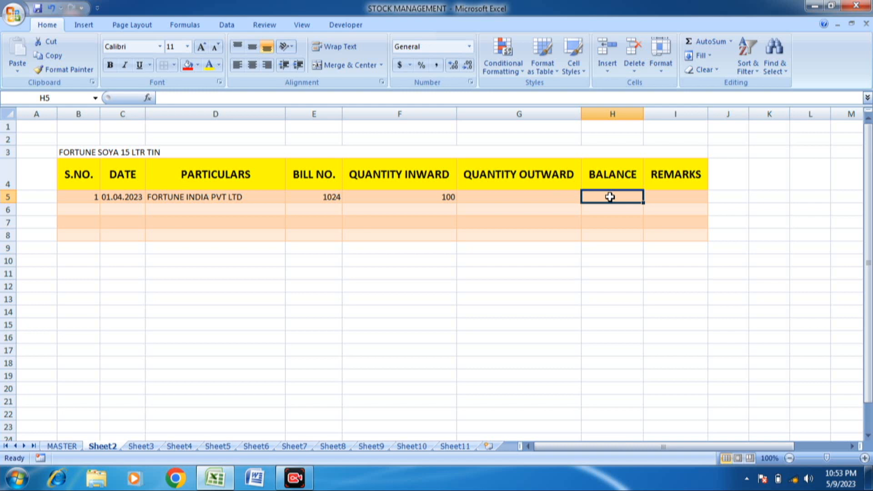
text(=)
click(434, 196)
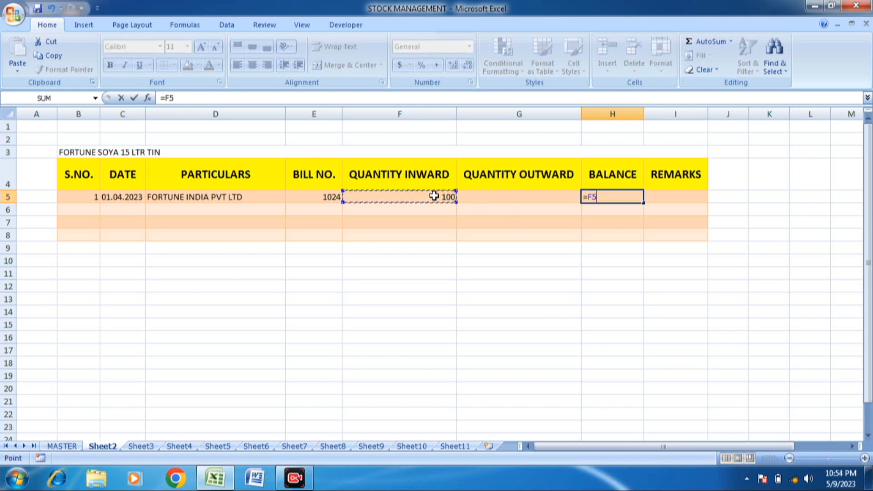
text(-)
click(480, 195)
key(Return)
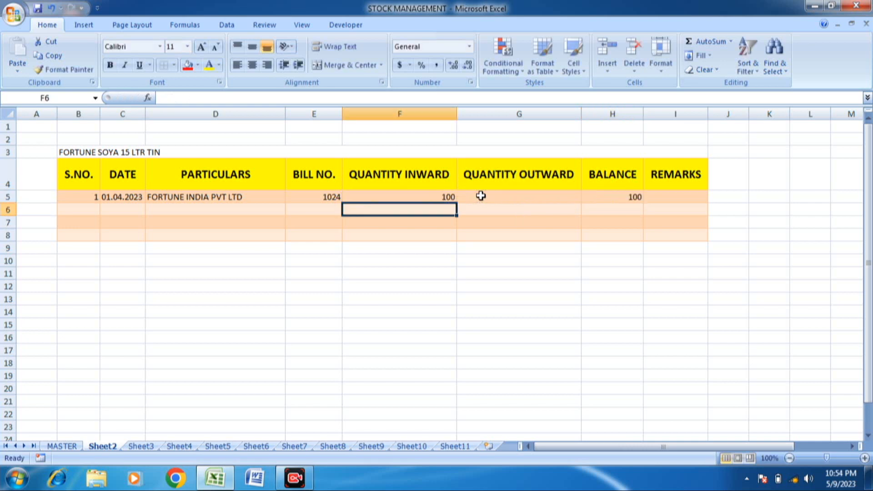
Step: Enlarge the item name FORTUNE SOYA 15 LTR TIN above the table to font size 16
click(85, 213)
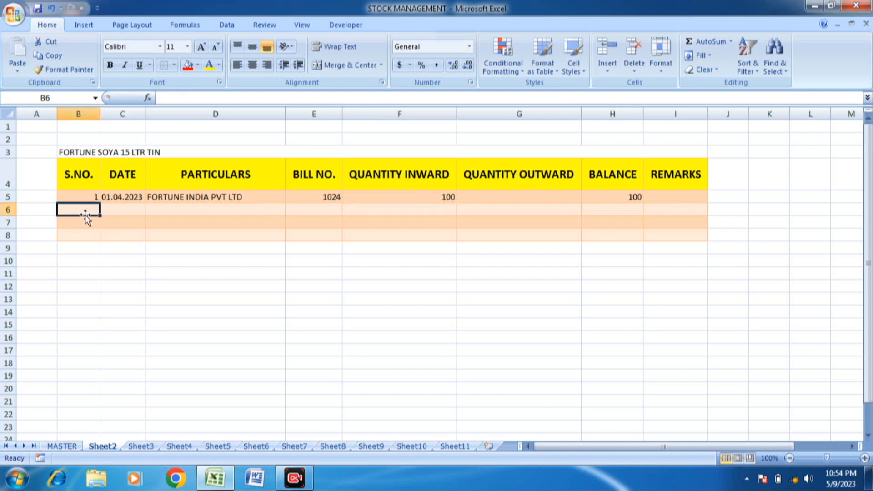
click(92, 149)
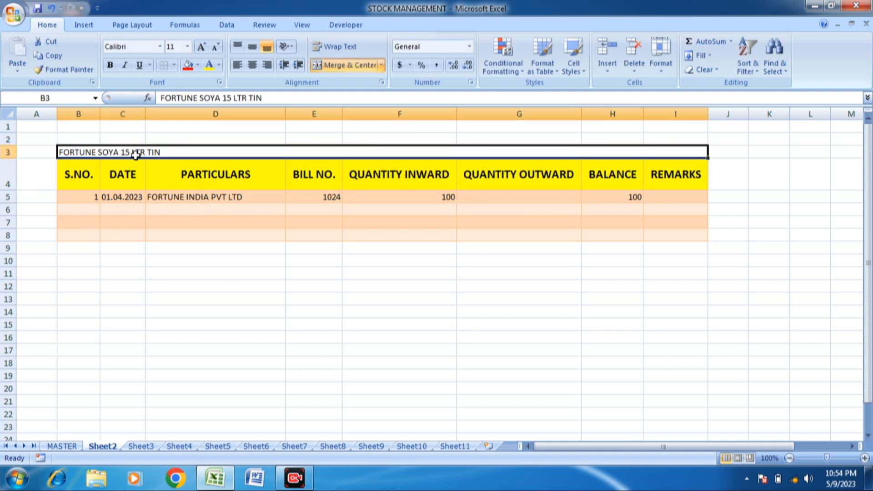
click(201, 47)
click(201, 46)
click(200, 46)
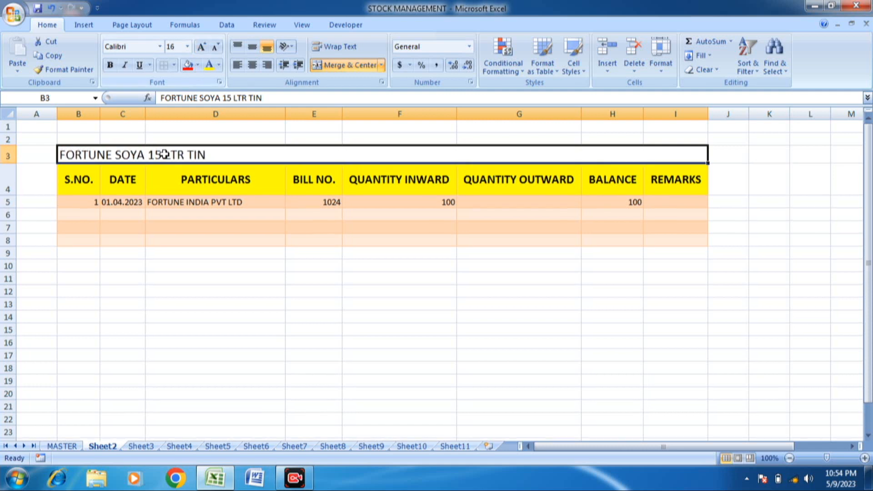
Step: Start the second stock entry in row 6 with S.NO. 2 and the date 02.04.2023
click(83, 215)
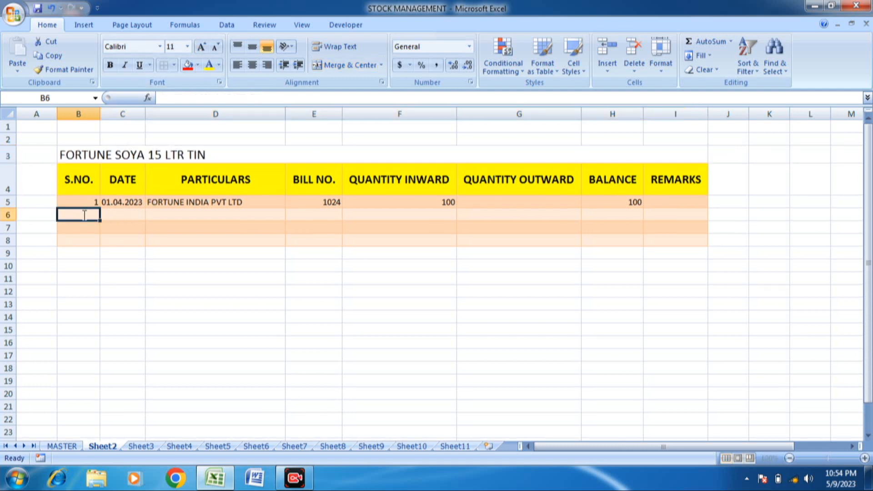
text(2)
key(Tab)
text(02)
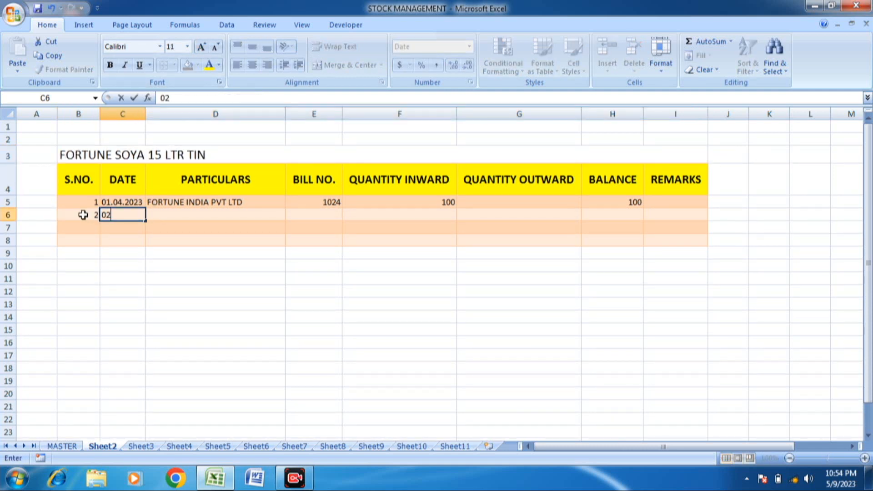
text(.04.2023)
key(Tab)
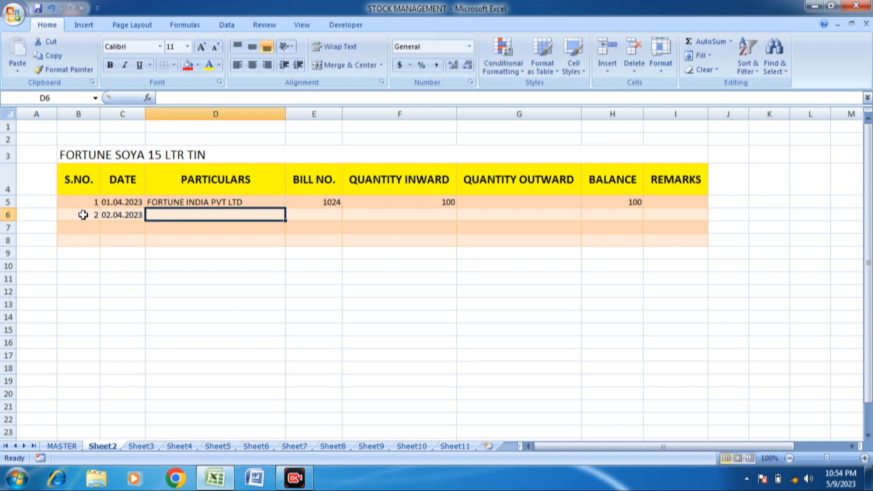
Step: Complete the row 6 sale entry with particulars RAJESH TRADING CO., bill number 120 and quantity outward 20
text(RAJ)
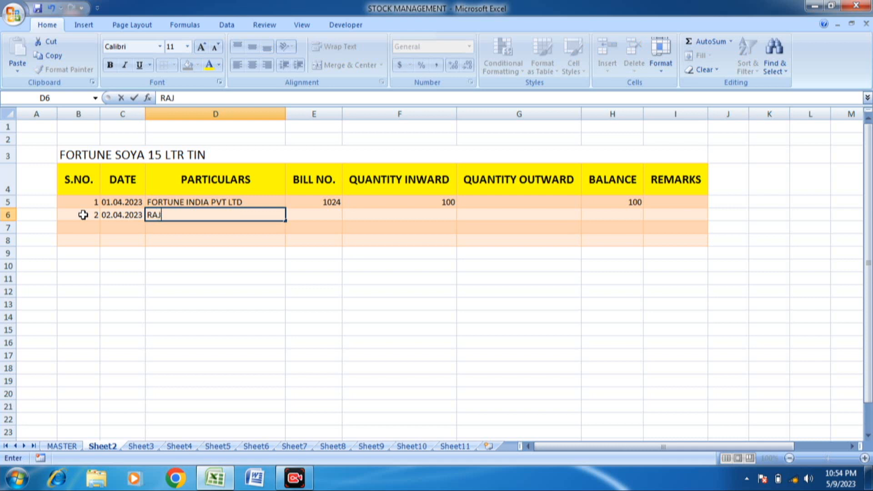
text(ESH TRADING CO.)
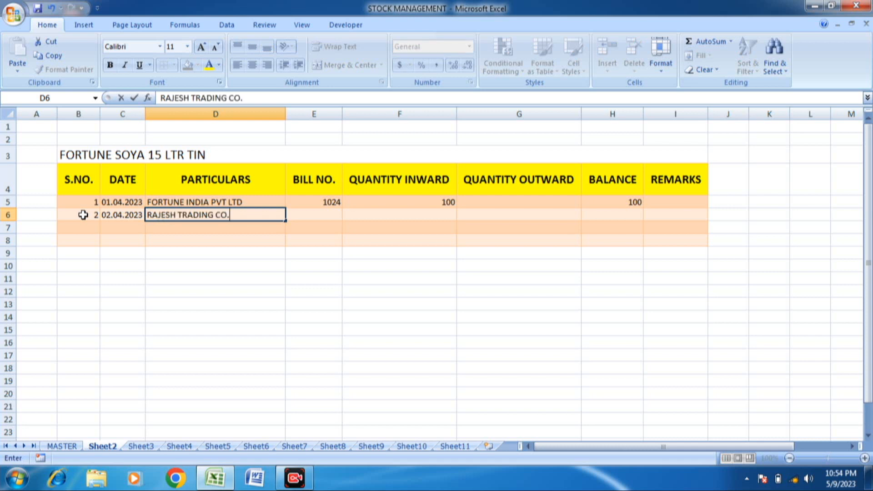
key(Tab)
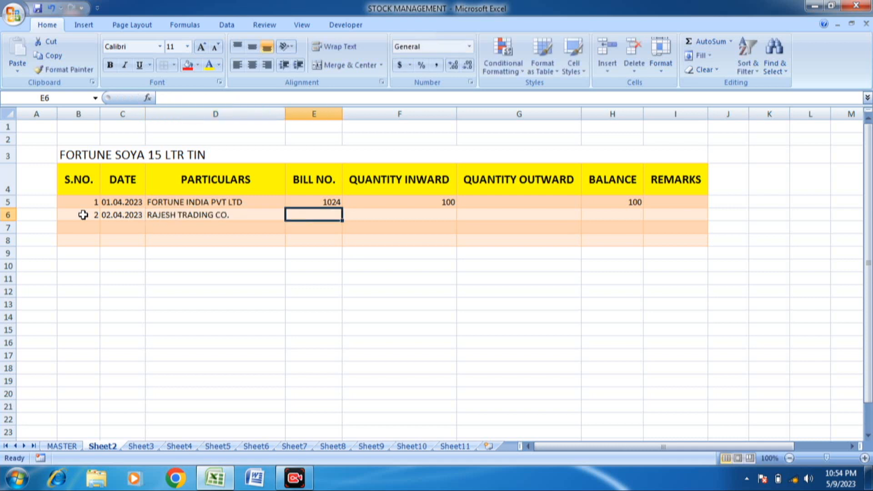
text(12)
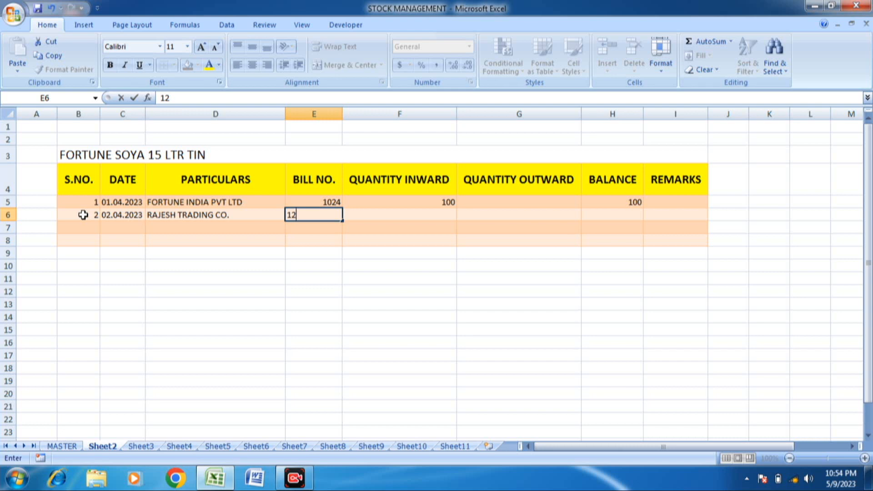
text(0)
key(Tab)
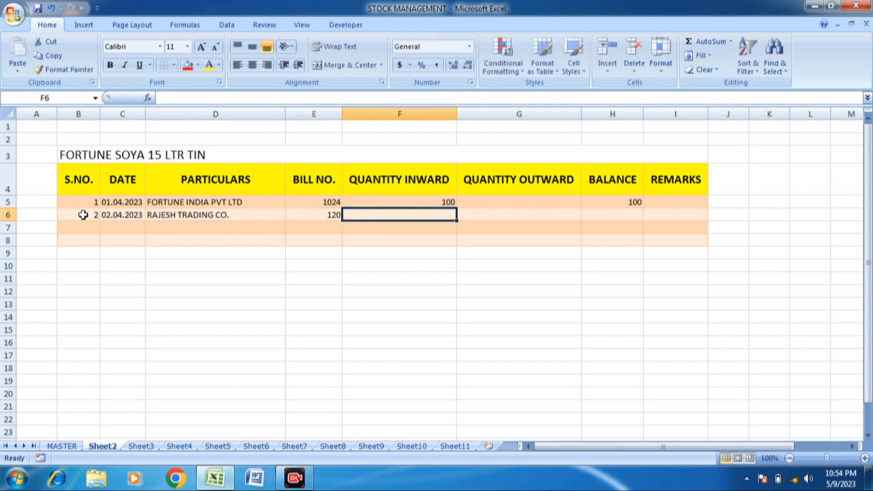
key(Right)
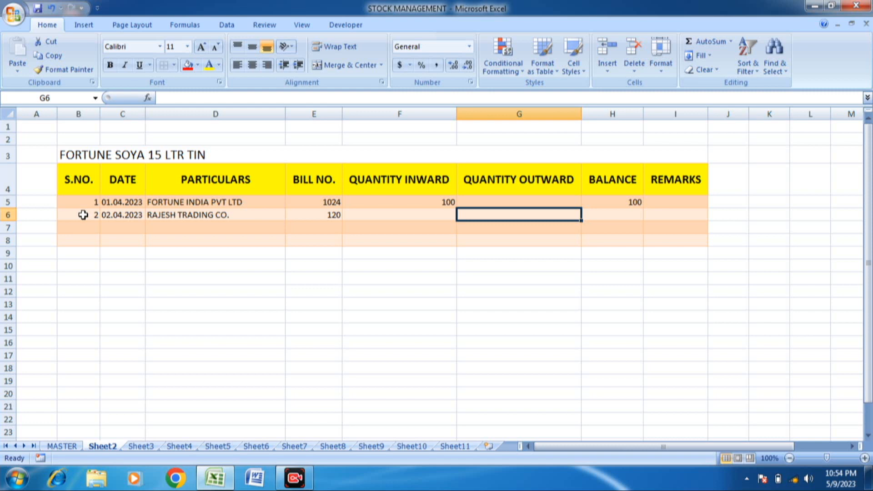
text(20)
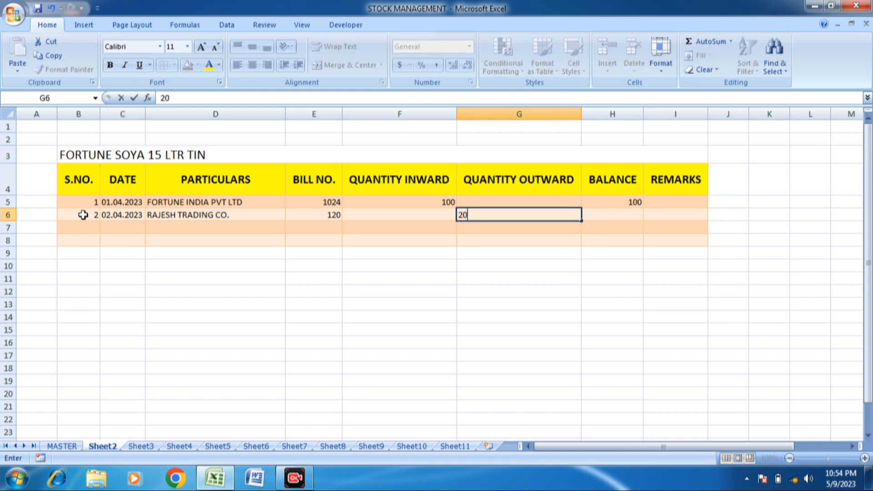
key(Right)
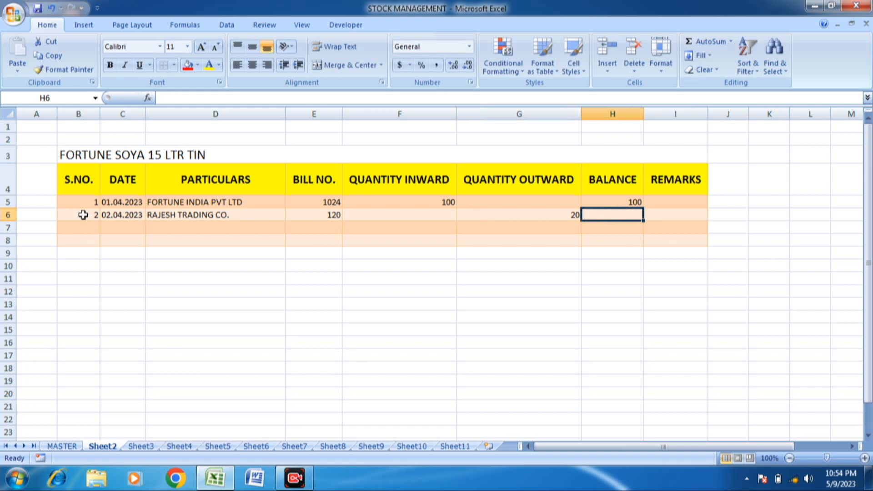
Step: Calculate the running balance in H6 from the previous balance plus inward minus outward with =H5+F6-G6
text(=)
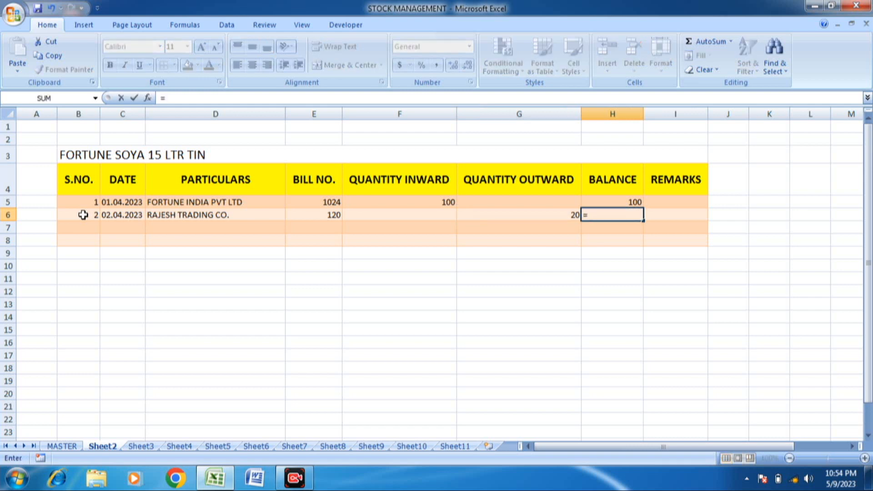
click(628, 203)
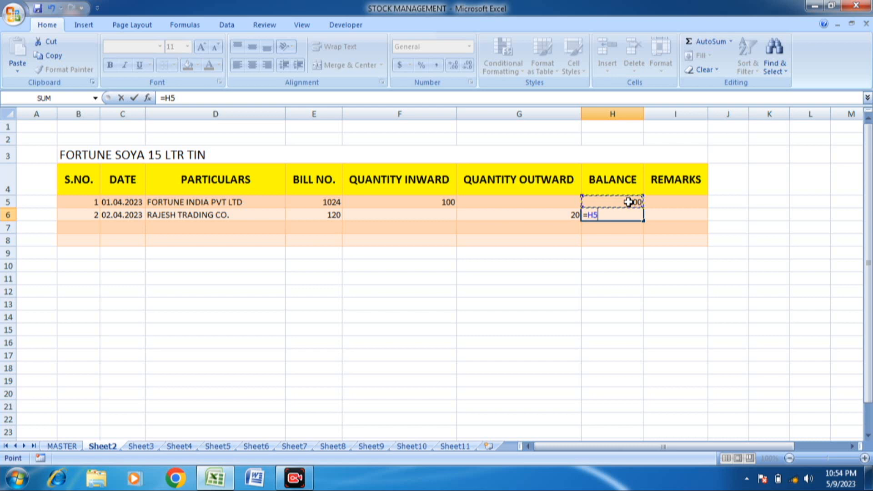
text(+)
click(440, 212)
text(-)
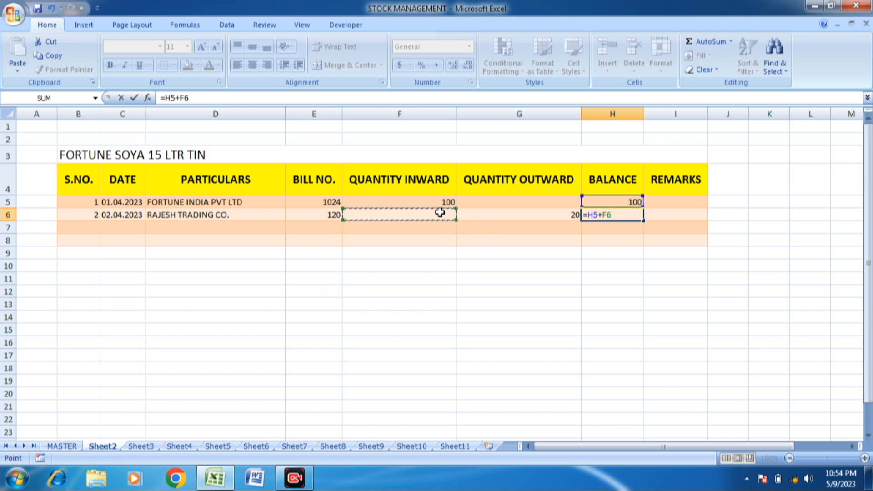
click(516, 216)
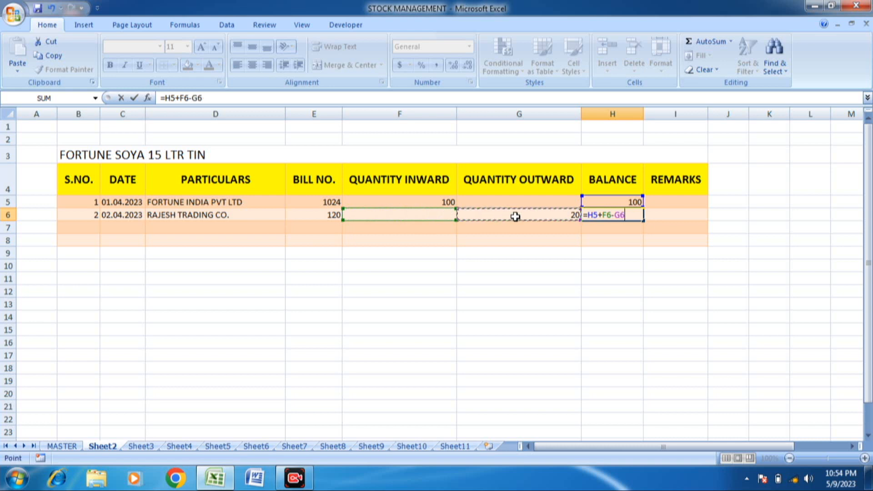
key(Return)
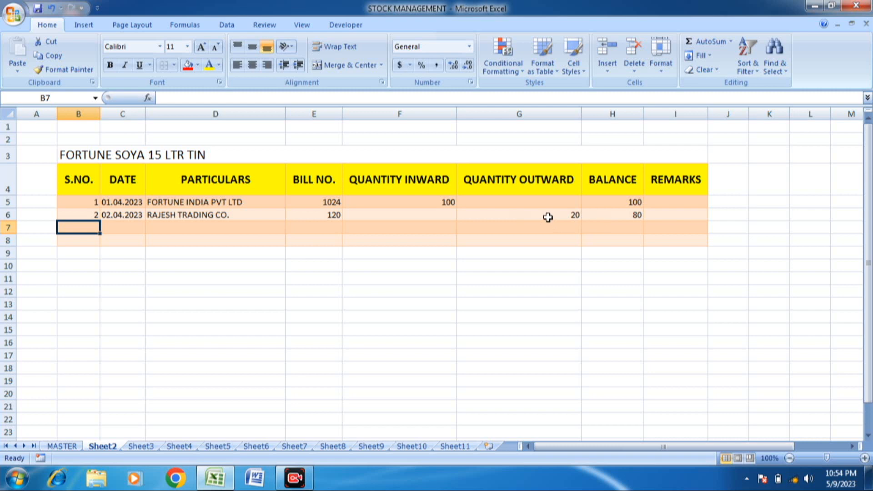
click(610, 217)
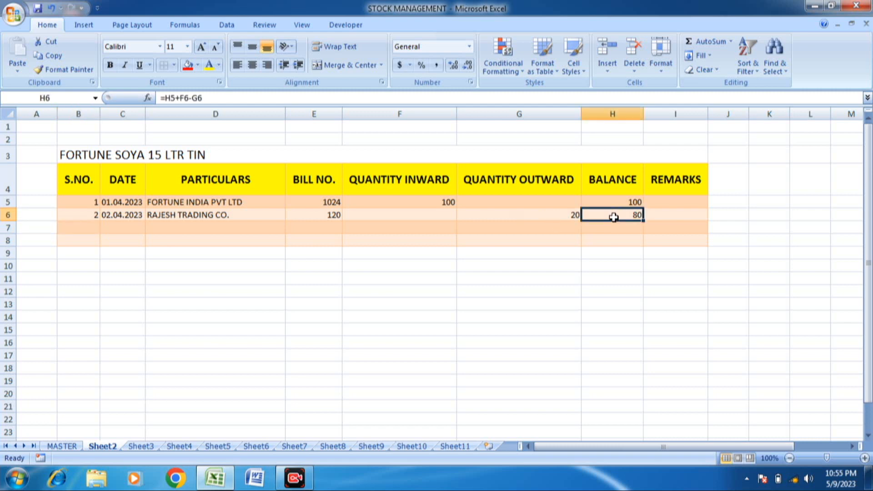
click(230, 220)
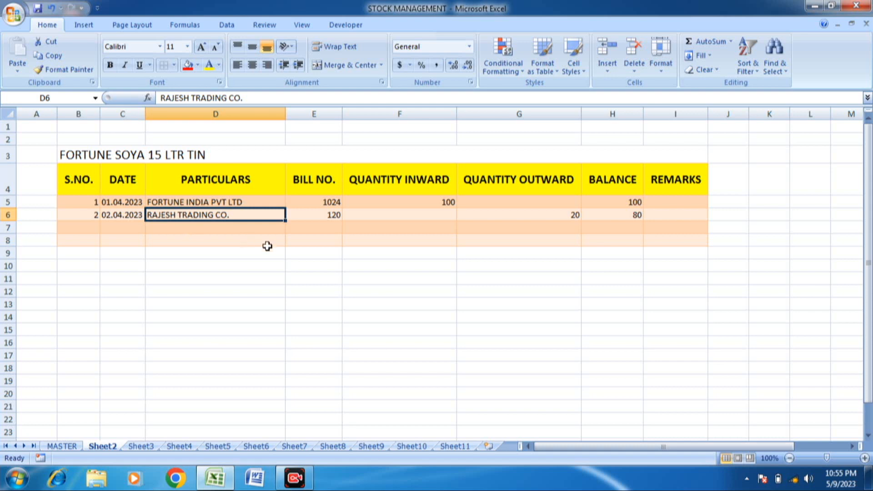
click(69, 447)
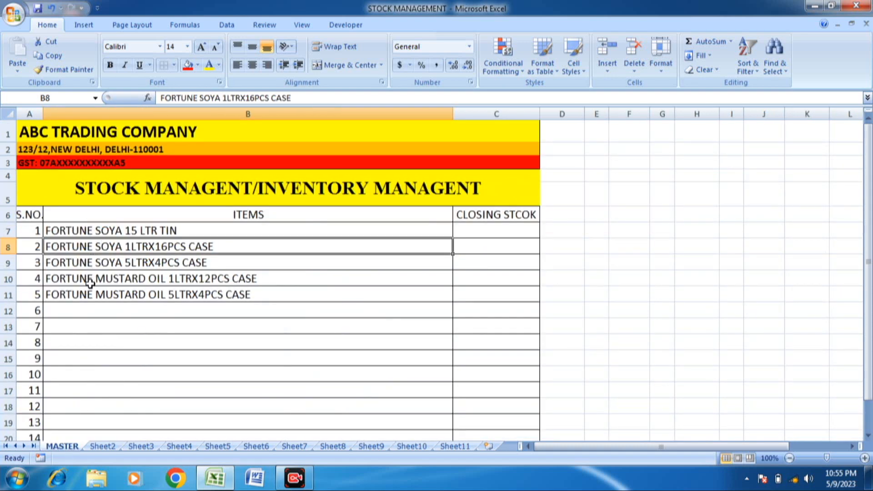
click(114, 448)
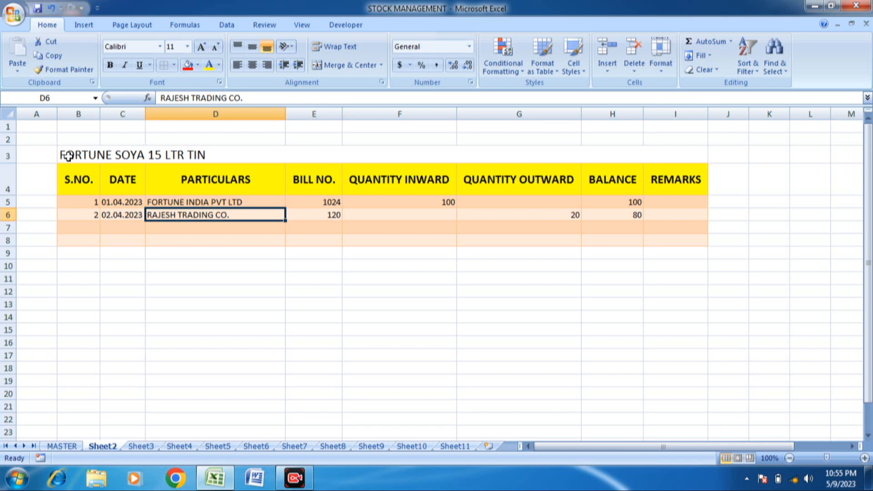
Step: Copy the stock table B3:I6 from Sheet2 to Sheet3 through Sheet7 with Fill Across Worksheets, using the All option
click(97, 155)
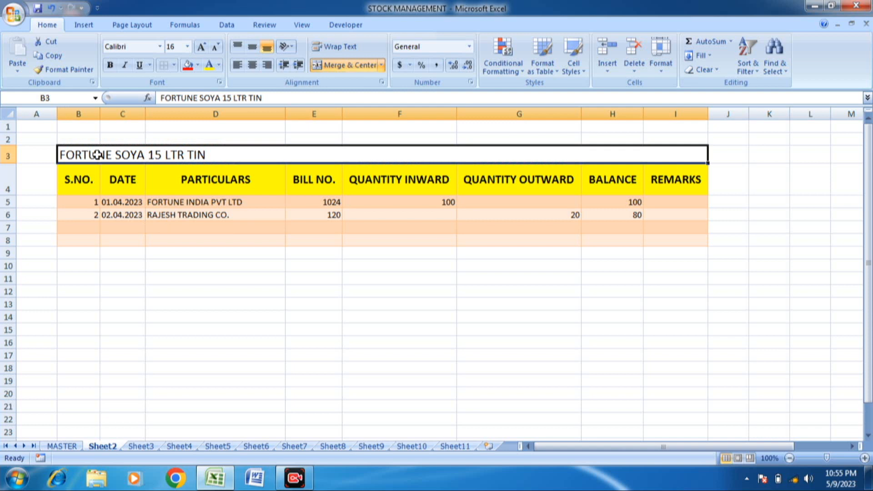
key(ctrl+shift+Down)
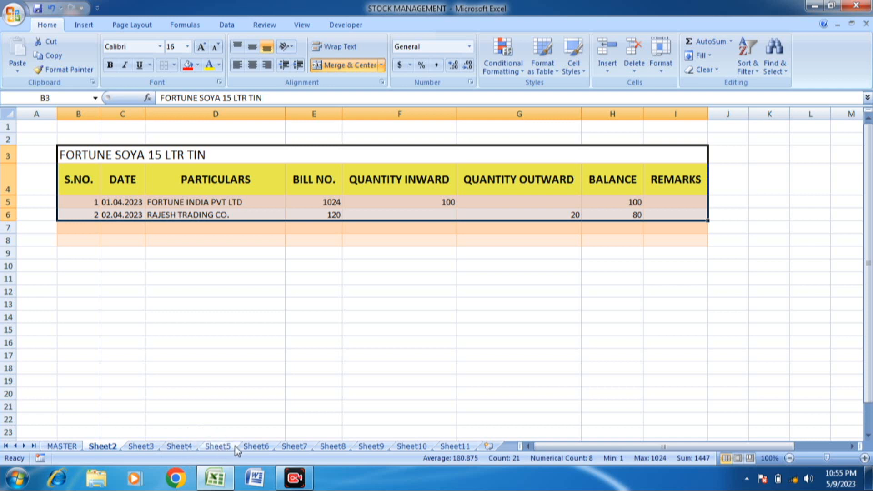
shift+click(298, 447)
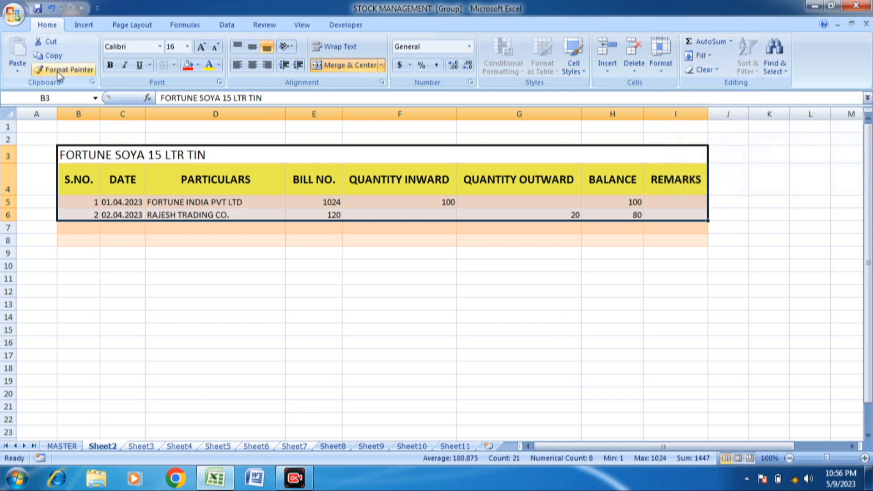
click(696, 58)
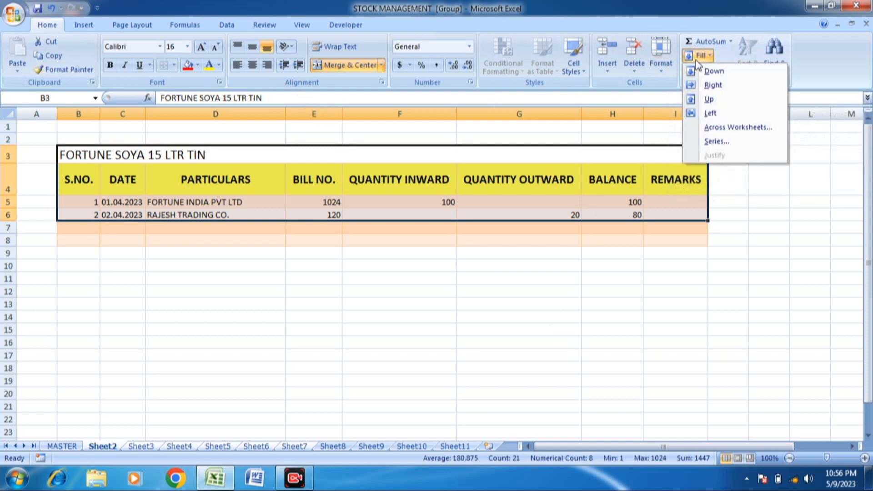
click(724, 128)
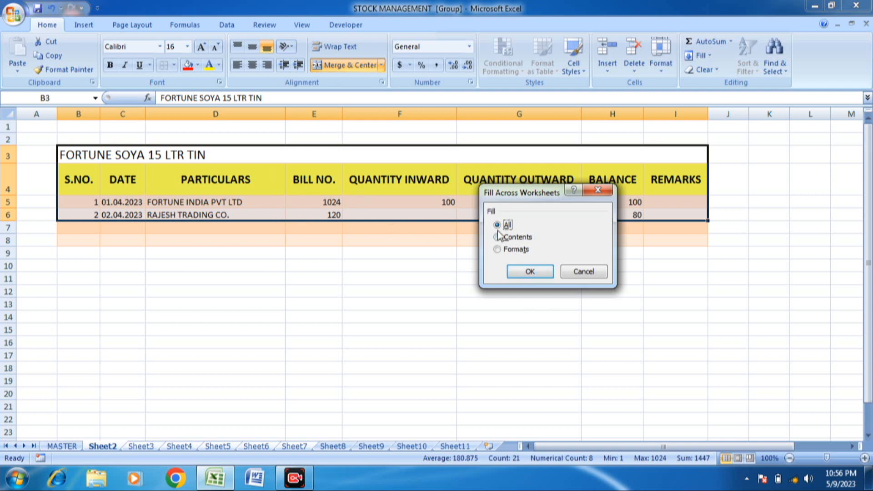
click(530, 271)
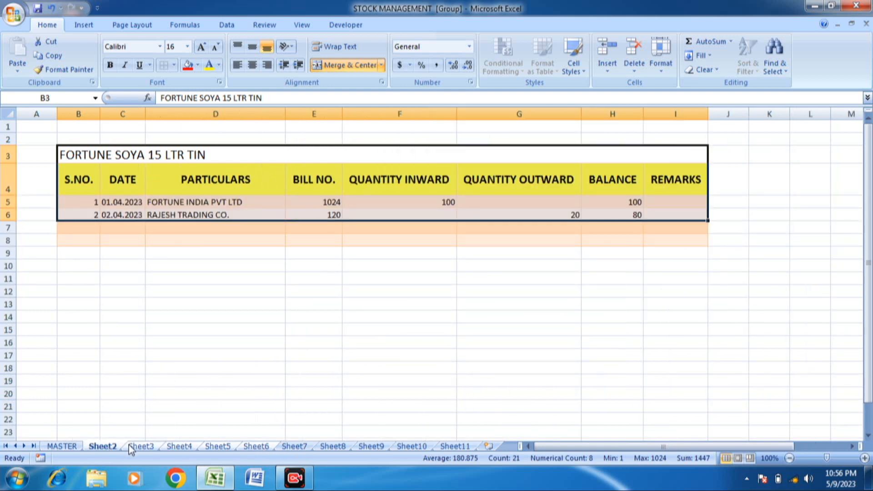
Step: Check the copied stock table on Sheet3 through Sheet6
click(146, 447)
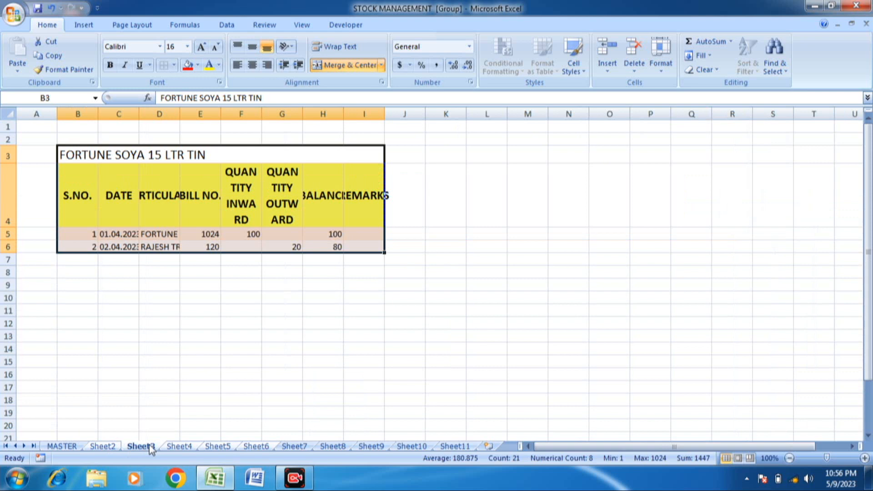
click(178, 447)
click(216, 447)
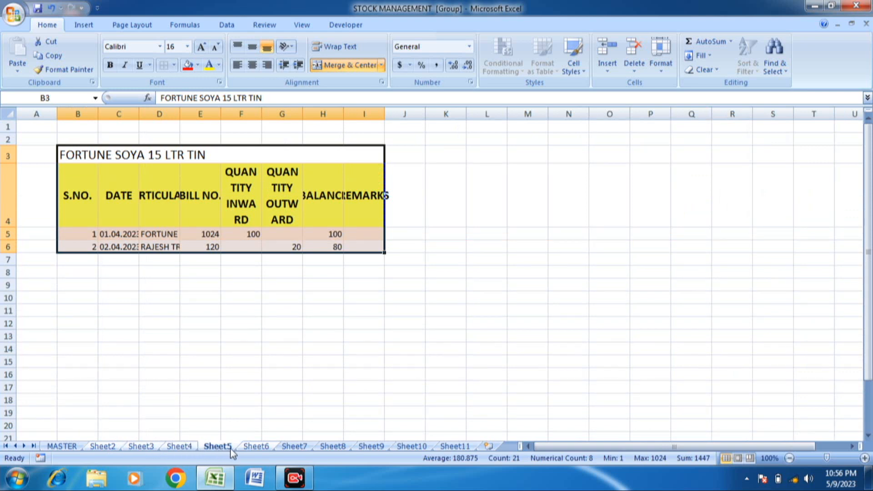
click(254, 447)
Step: Ungroup the sheets by going to Sheet7, and autofit all of its columns to their contents
click(296, 448)
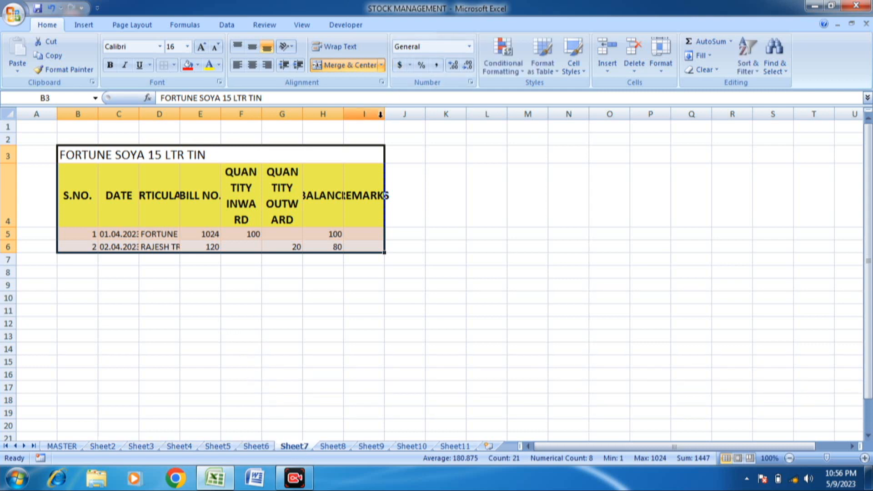
drag(382, 117, 383, 117)
click(203, 214)
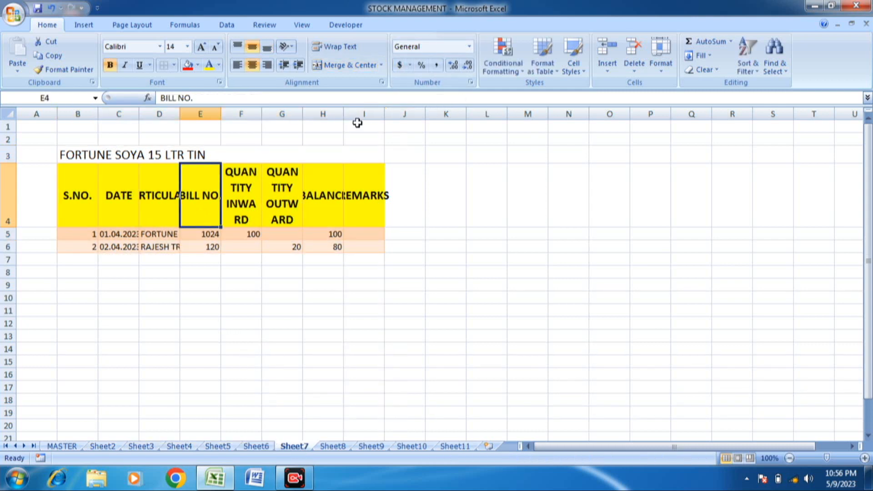
click(9, 118)
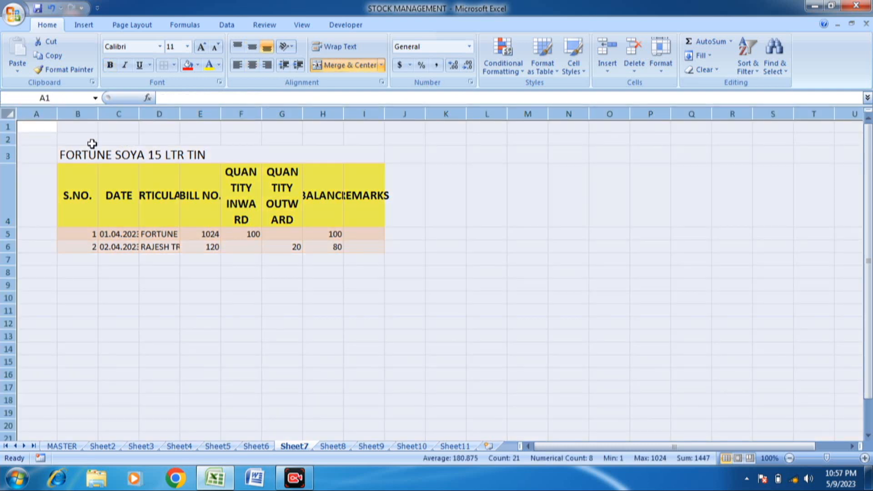
double_click(222, 114)
click(202, 175)
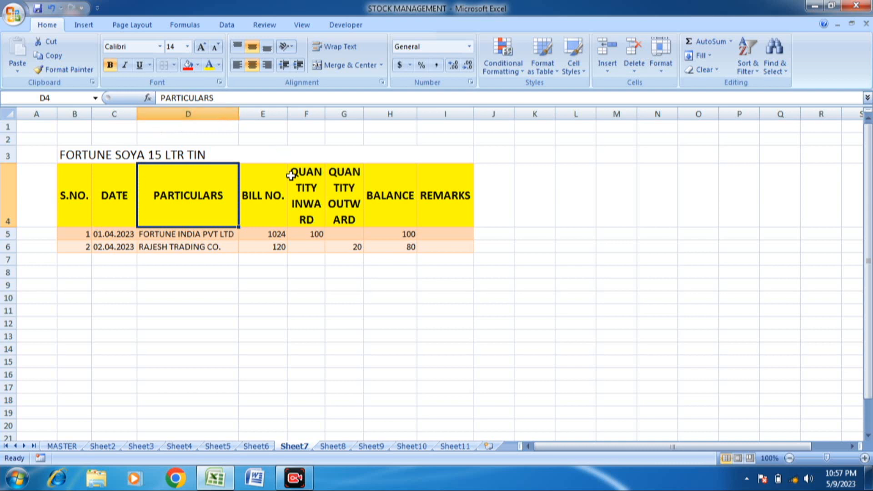
Step: Widen Sheet7's QUANTITY INWARD and QUANTITY OUTWARD columns and autofit the height of header row 4
click(302, 184)
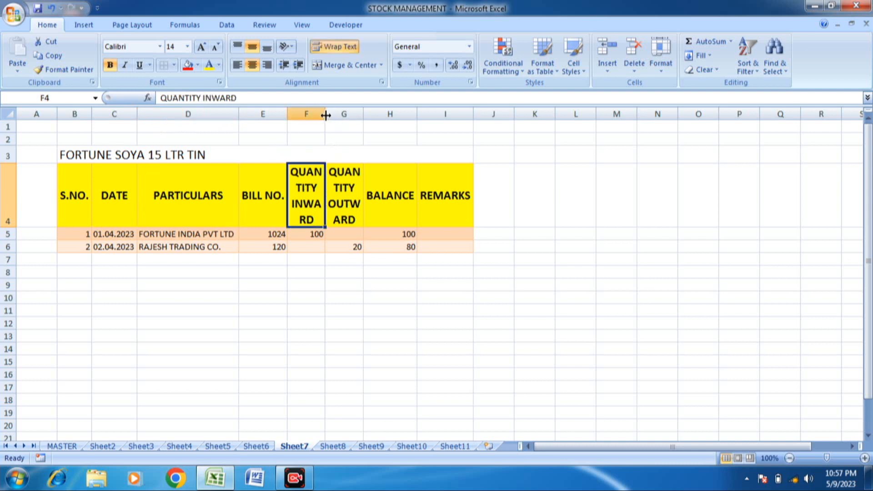
drag(325, 115, 470, 123)
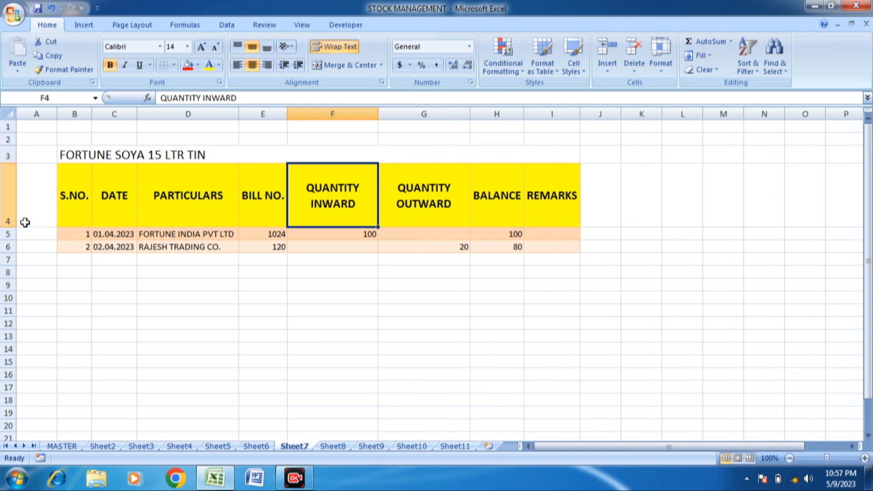
double_click(8, 228)
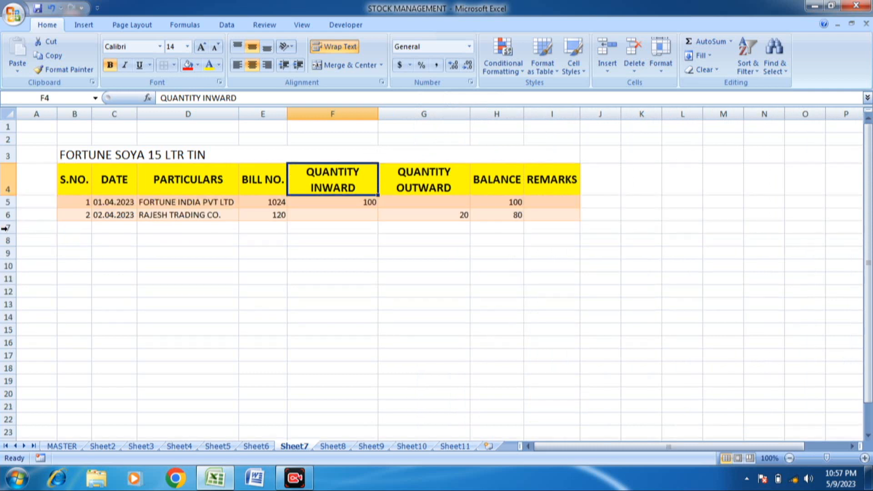
click(206, 197)
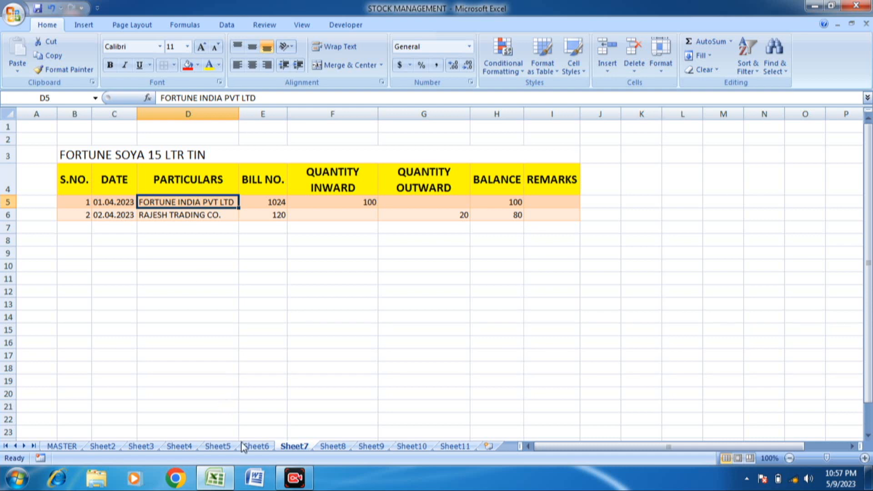
Step: Autofit all columns on Sheet6 to their contents
click(258, 446)
drag(125, 189, 6, 119)
click(9, 114)
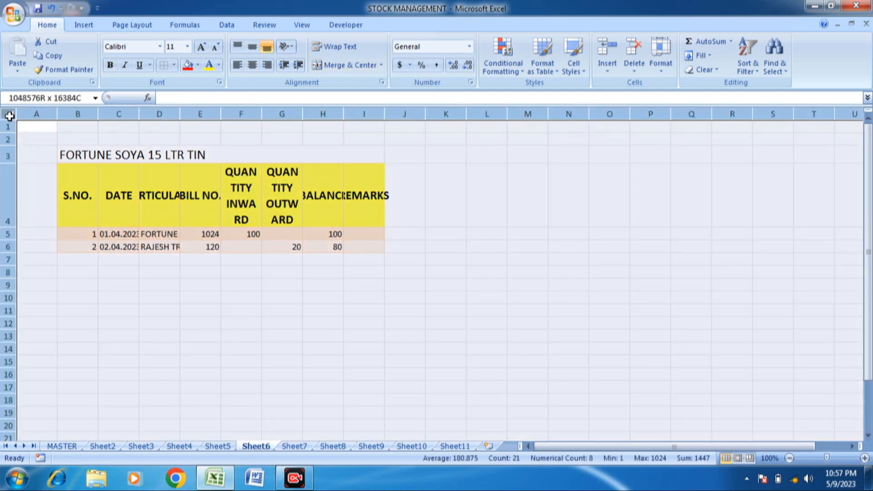
drag(58, 113, 58, 113)
double_click(58, 113)
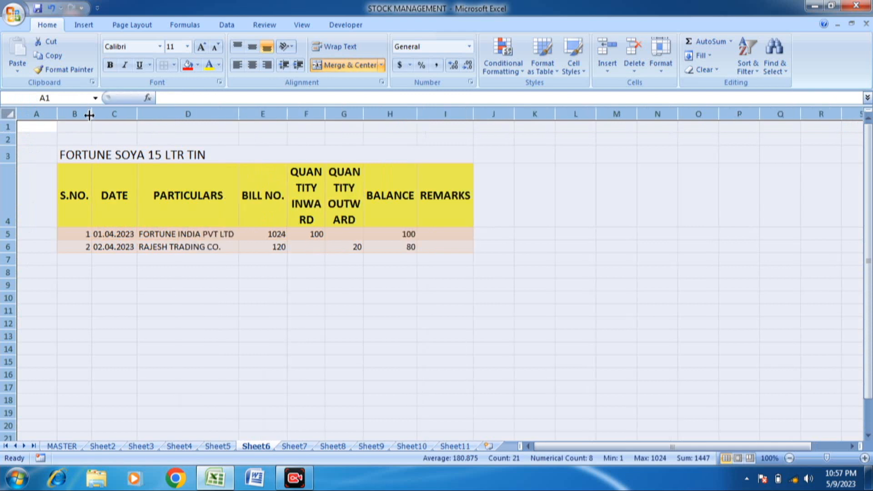
click(147, 165)
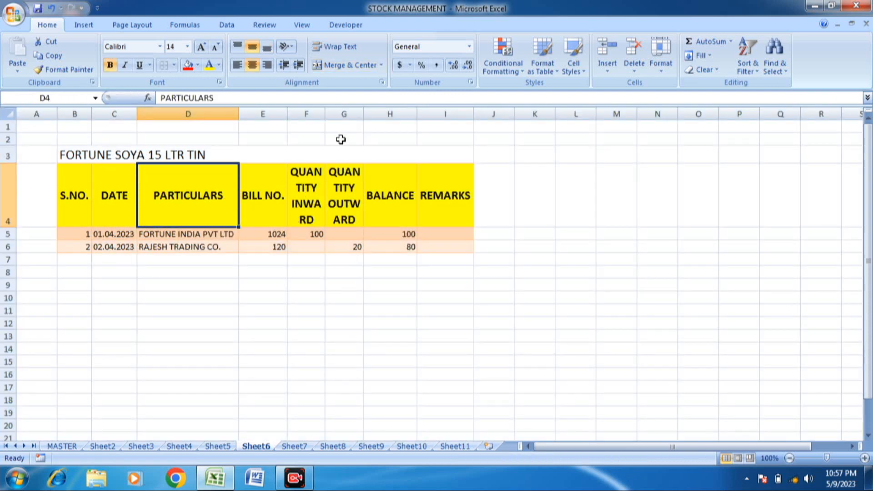
Step: Widen Sheet6's PARTICULARS, QUANTITY INWARD and QUANTITY OUTWARD columns and reduce header row 4 to two text lines
drag(326, 115, 462, 117)
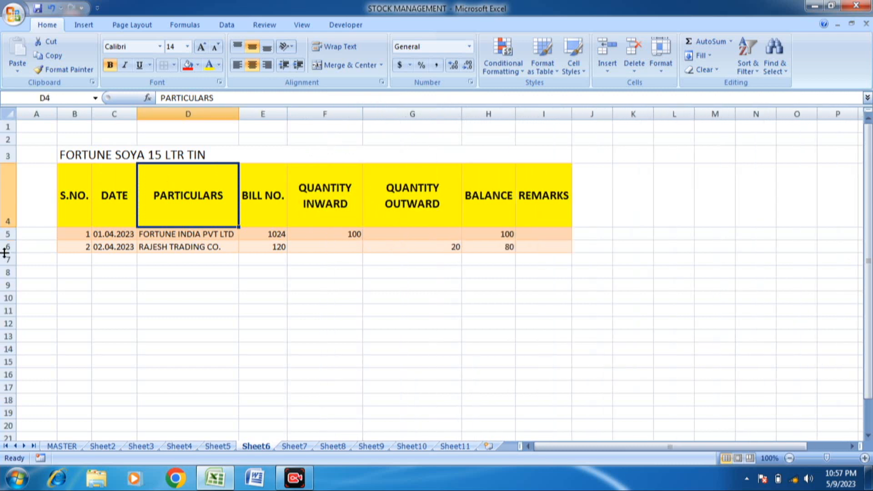
drag(5, 226, 5, 196)
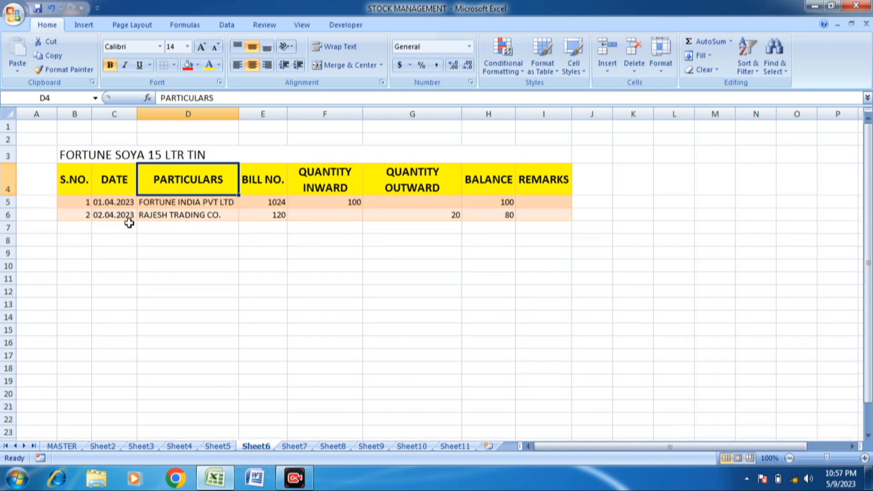
drag(239, 114, 291, 134)
click(321, 187)
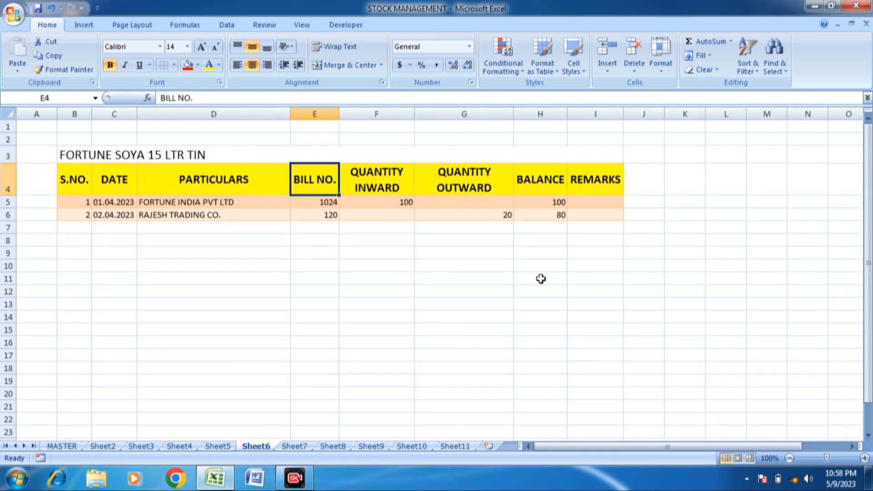
Step: Examine the stock tables on Sheet2 through Sheet6 and return to the item list on MASTER
click(220, 448)
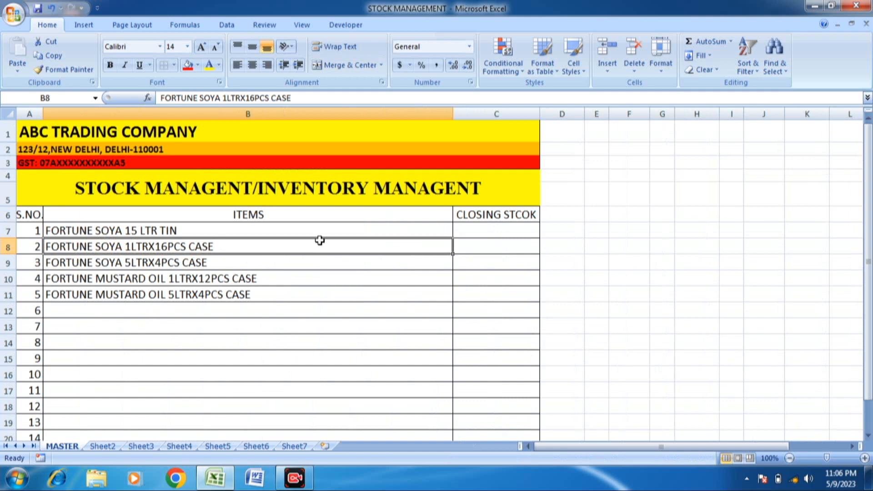
click(103, 446)
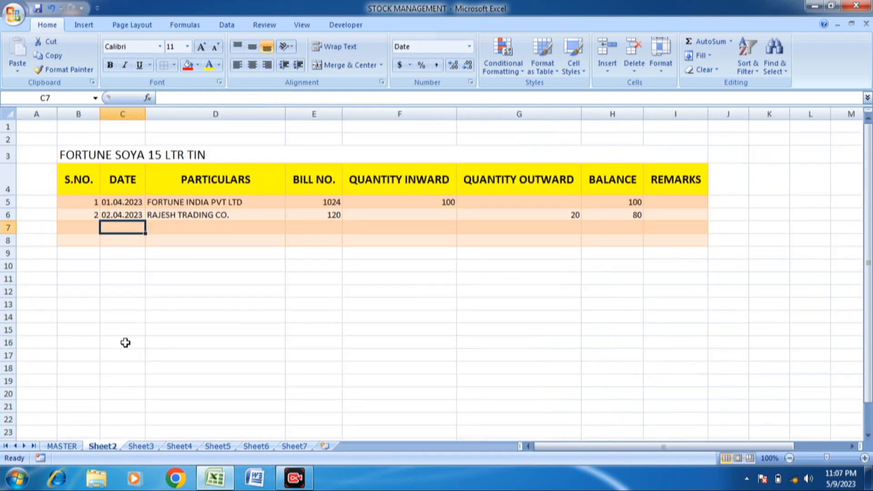
click(223, 200)
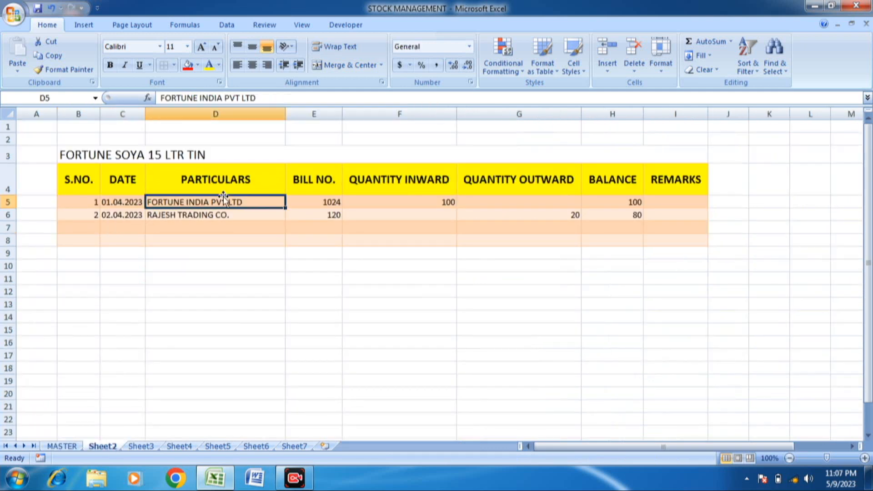
click(142, 447)
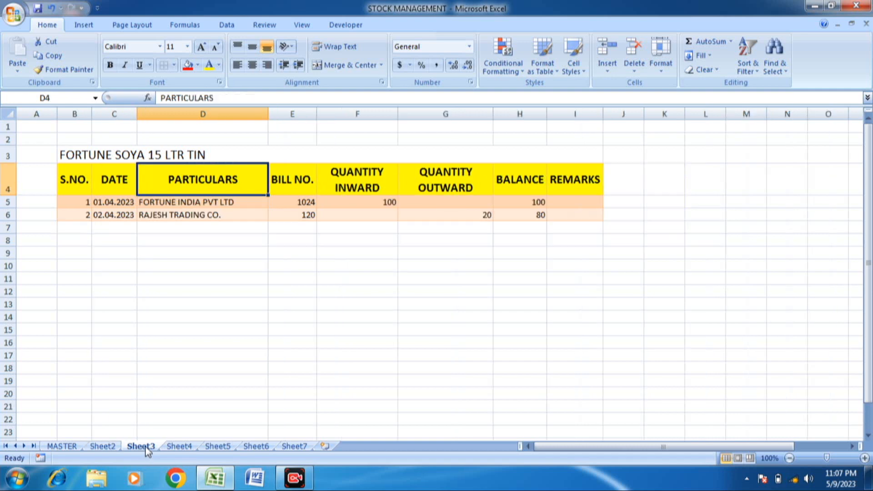
click(172, 447)
click(219, 447)
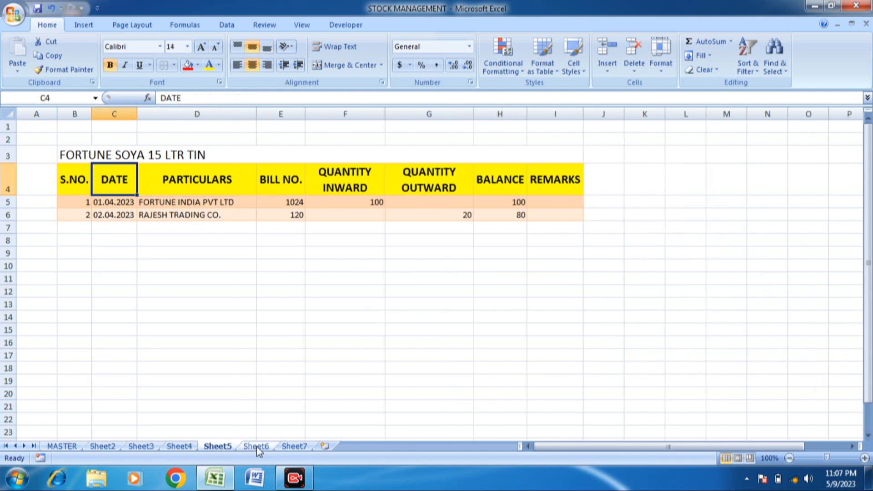
click(257, 446)
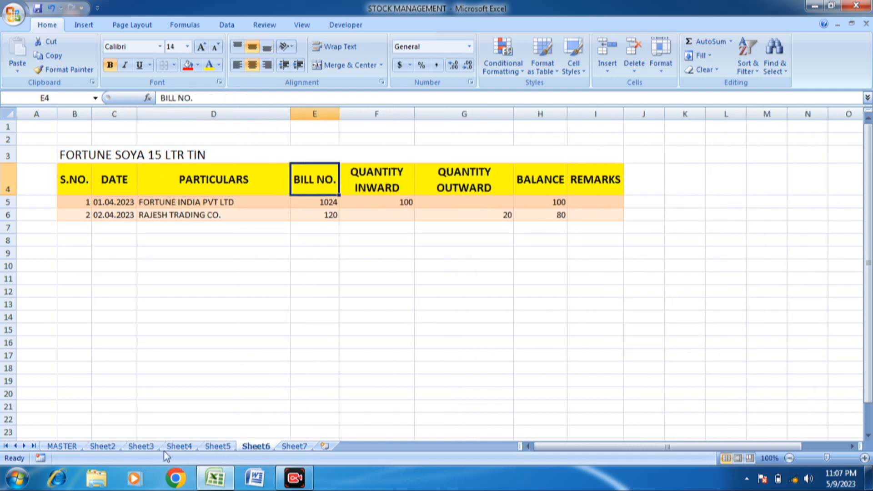
click(111, 446)
click(140, 448)
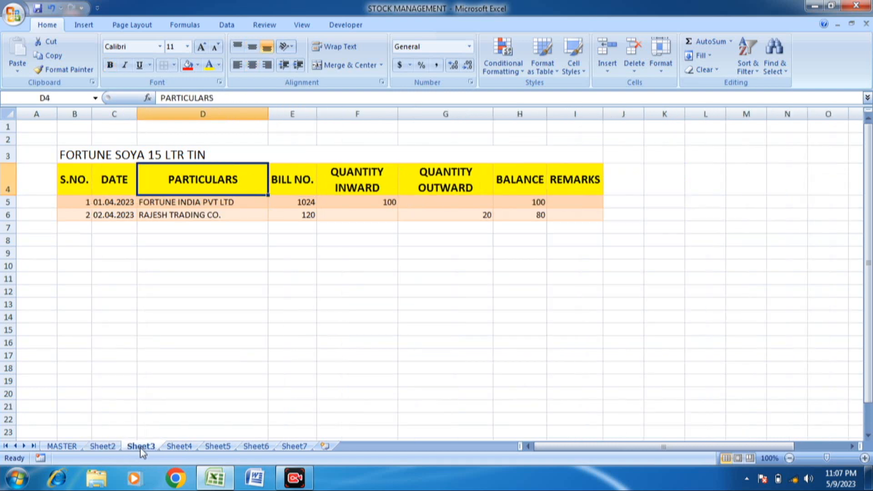
click(180, 447)
click(213, 447)
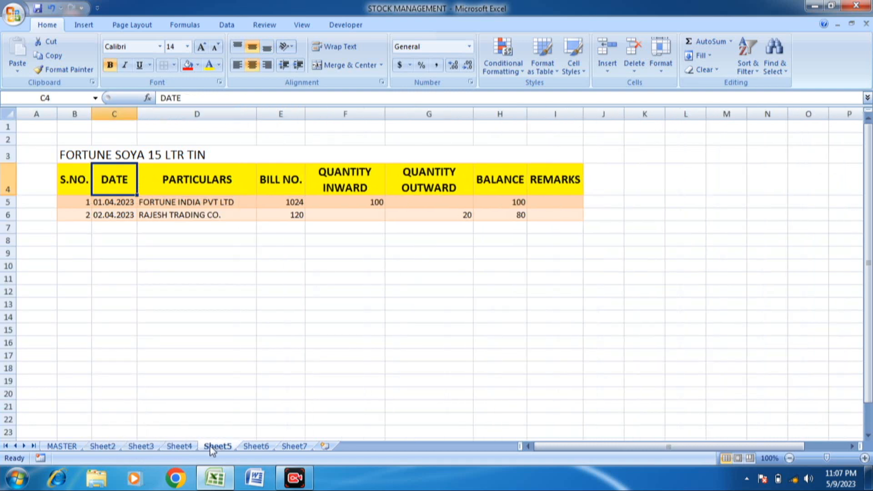
click(62, 447)
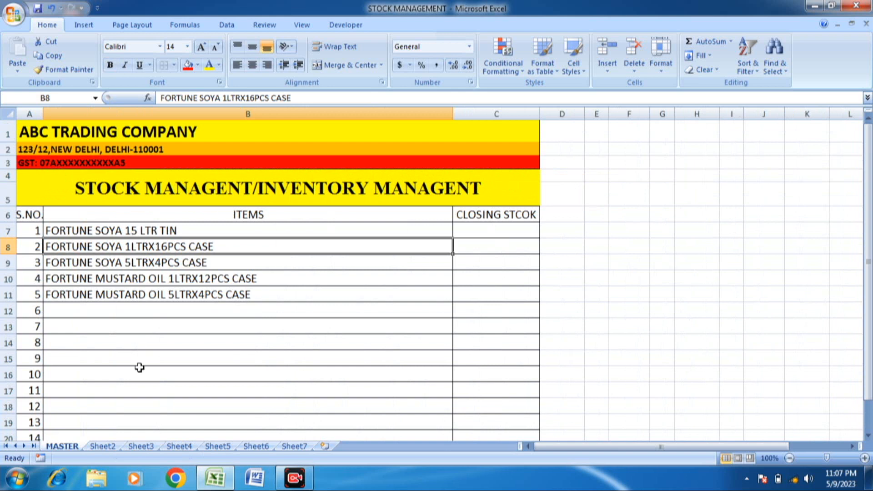
Step: Hyperlink the FORTUNE SOYA 15 LTR TIN item in B7 on MASTER to Sheet2's cell A1 and set its font size to 14
click(95, 445)
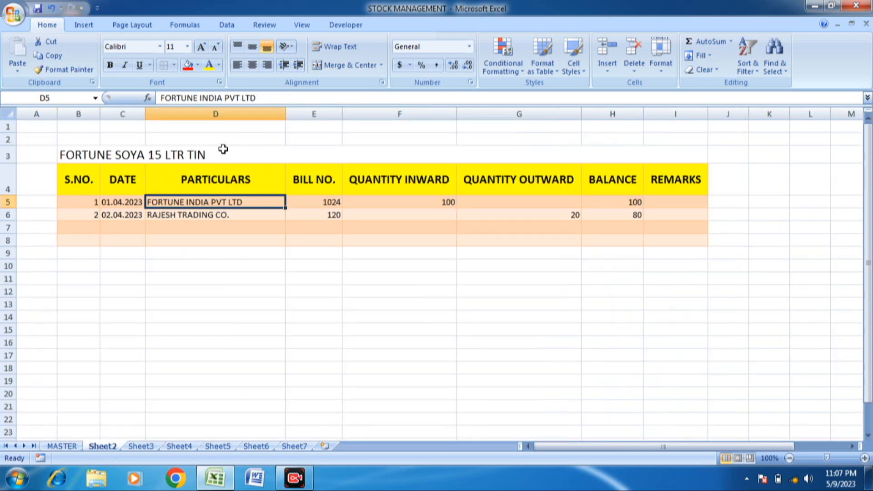
click(202, 155)
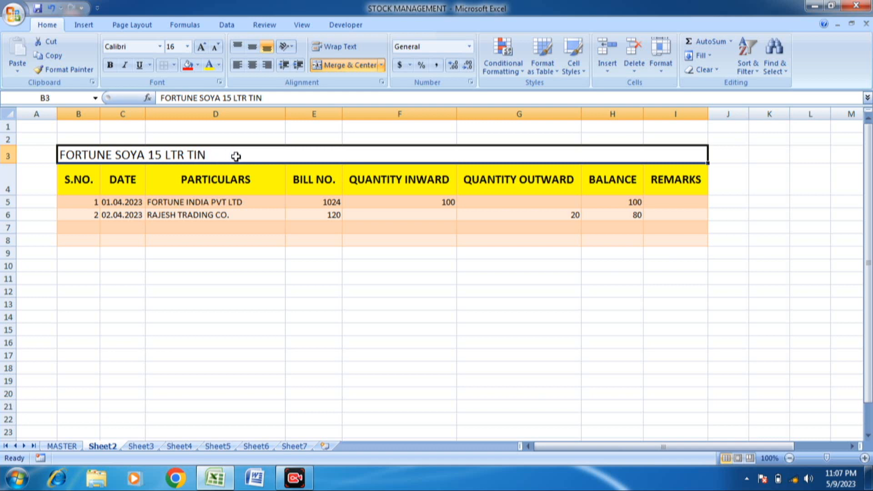
click(65, 445)
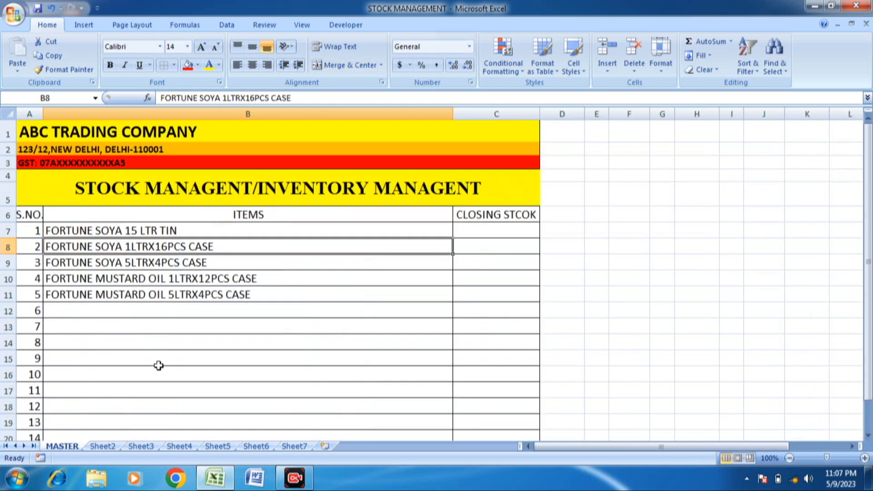
click(156, 230)
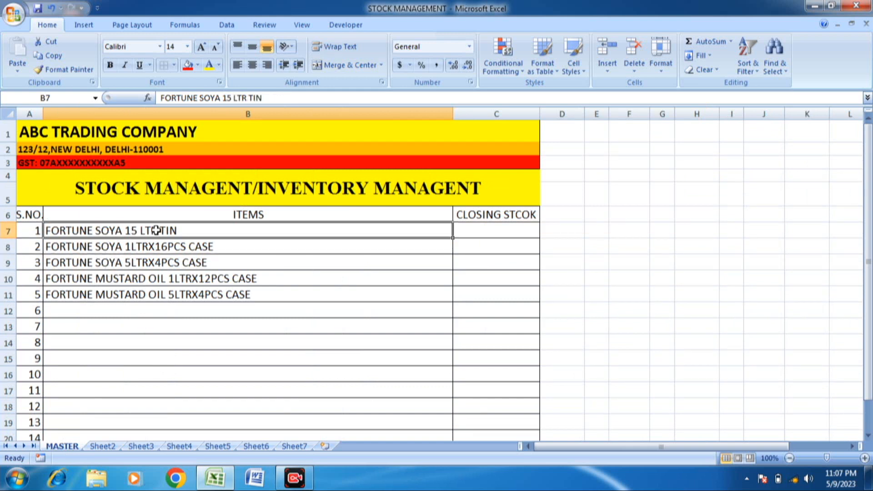
key(ctrl+k)
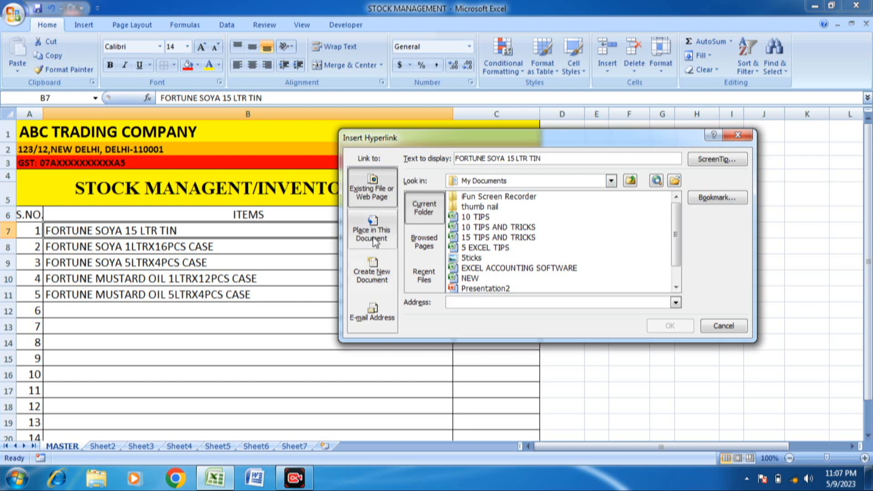
click(387, 237)
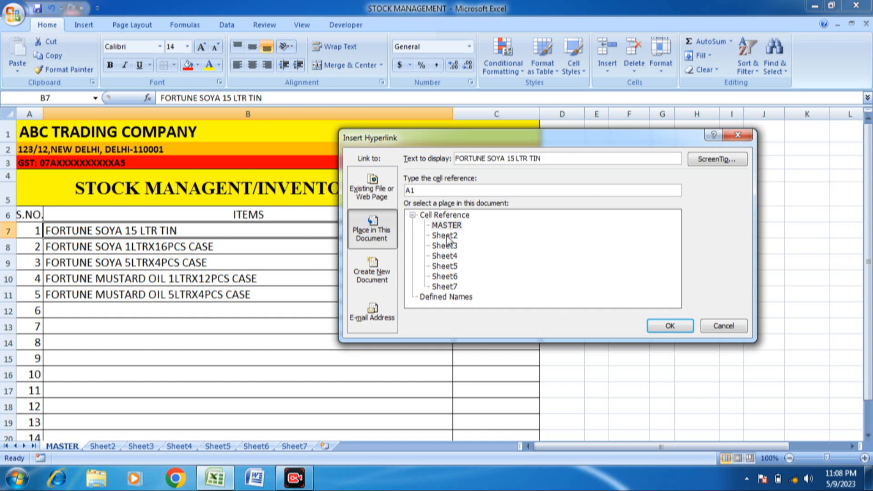
click(447, 237)
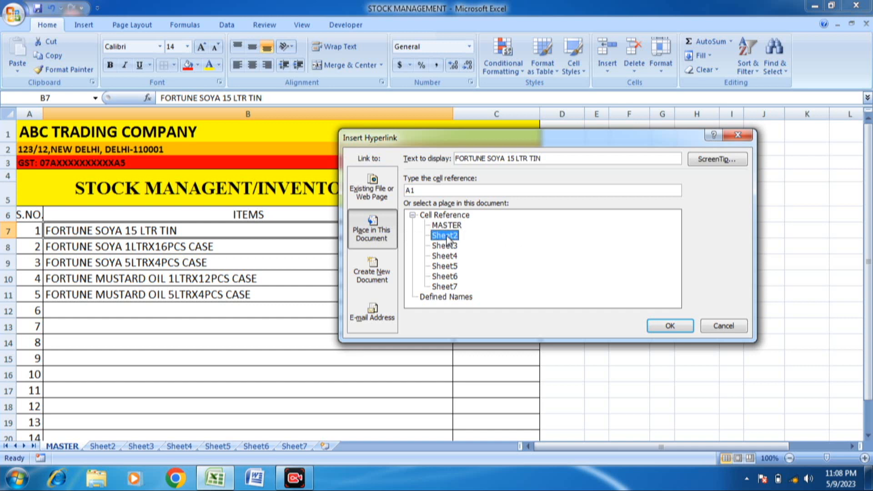
click(661, 326)
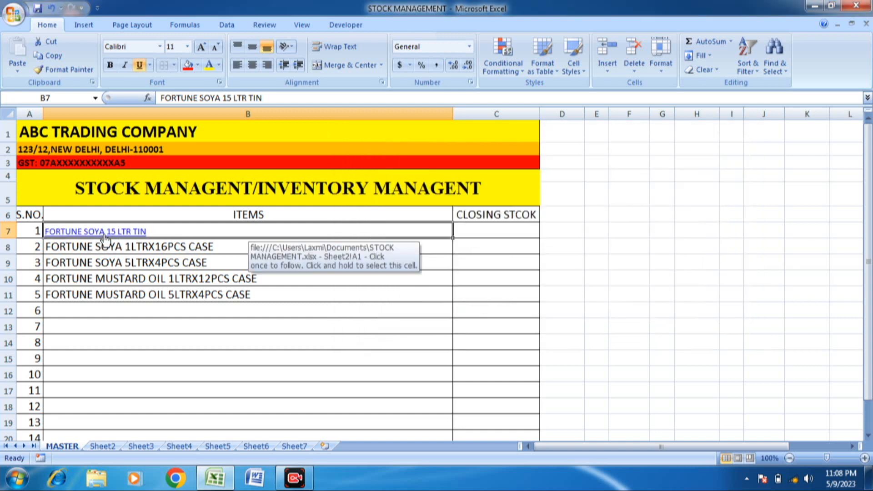
click(202, 48)
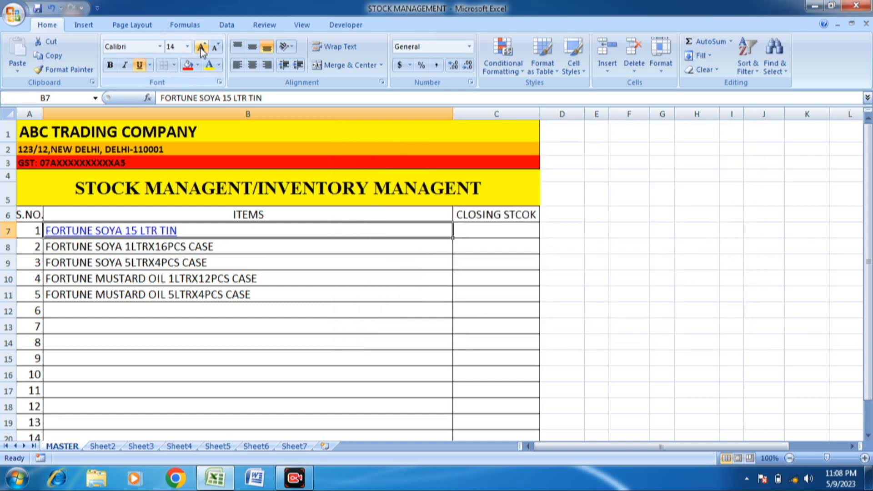
Step: Follow the item's link to Sheet2 and hyperlink the sheet's FORTUNE SOYA 15 LTR TIN title to cell A1 of MASTER
click(133, 237)
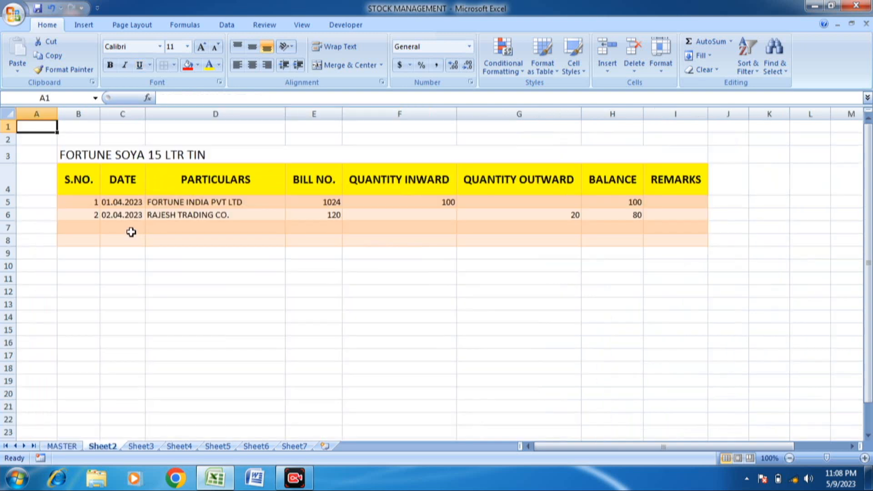
click(70, 156)
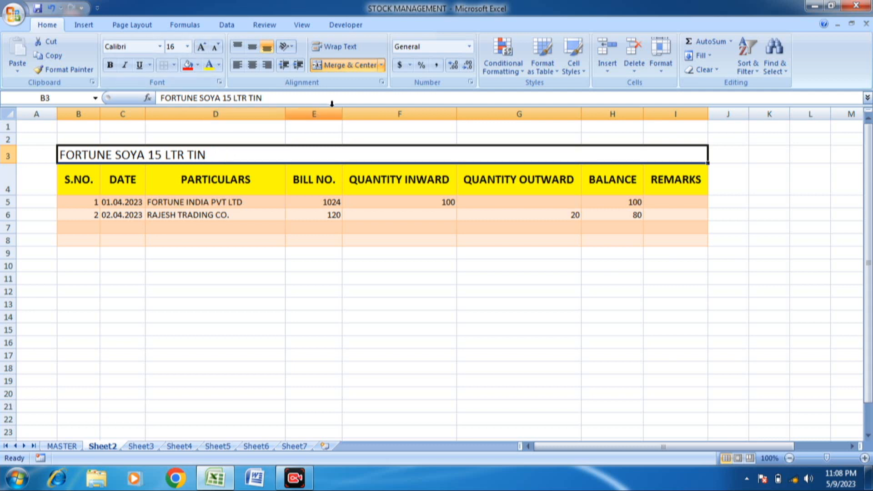
key(ctrl+k)
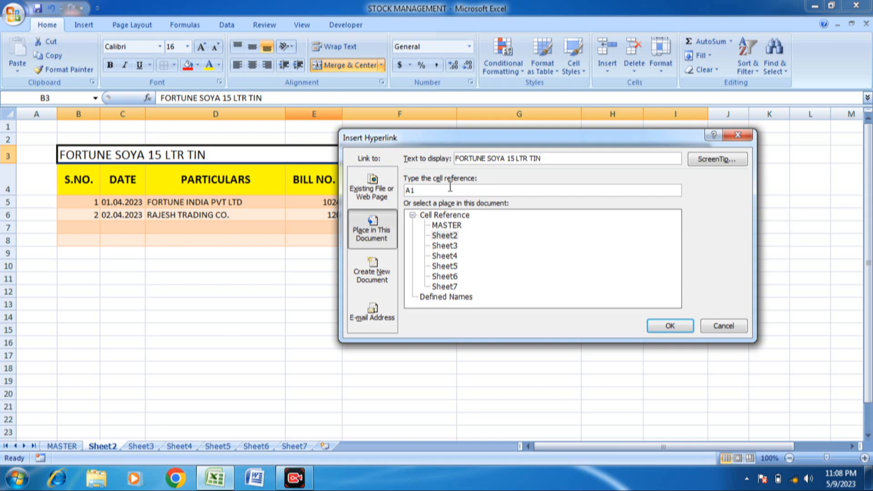
click(452, 227)
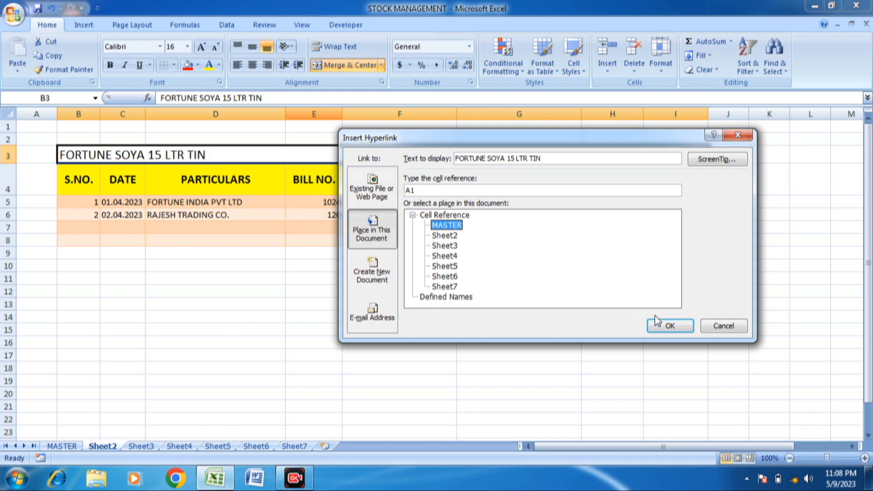
click(670, 327)
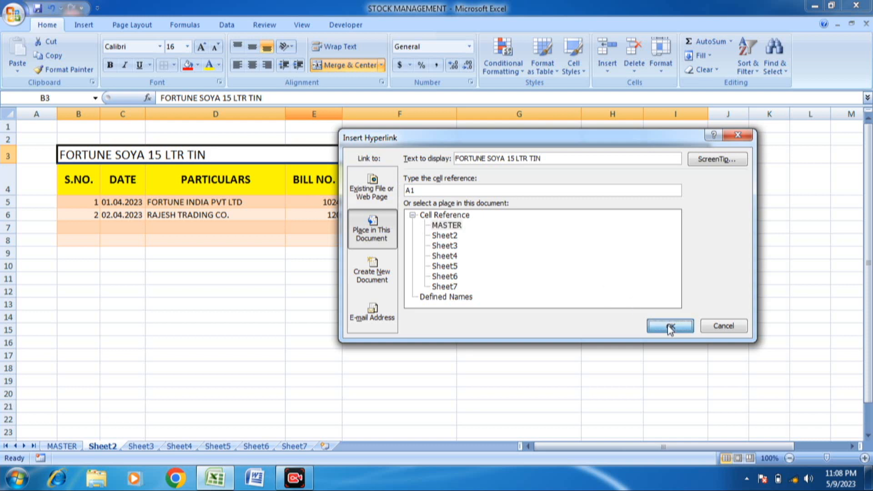
Step: Format Sheet2's linked title as 20-point bold Times New Roman in yellow on a red fill
click(202, 47)
click(202, 48)
click(202, 47)
click(203, 48)
click(202, 47)
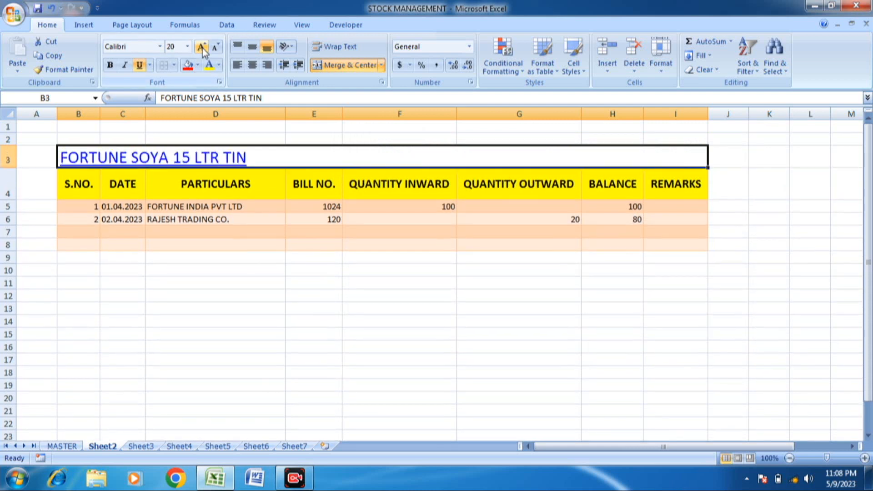
click(197, 66)
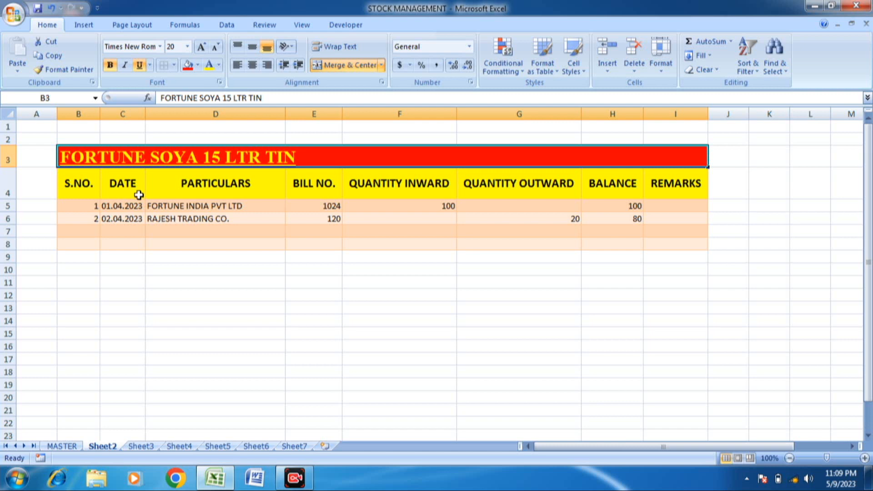
click(153, 196)
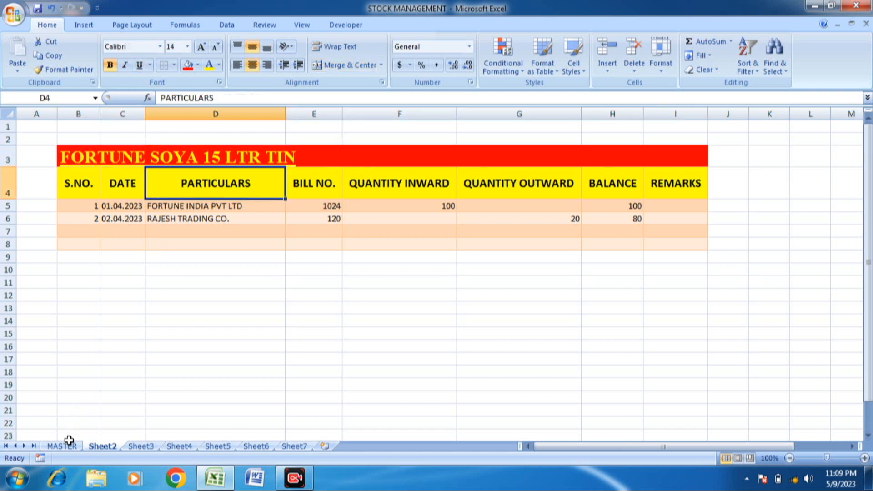
Step: Test the hyperlinks between Sheet2's title and MASTER's first item in both directions, and inspect the balance formula in H6
click(144, 168)
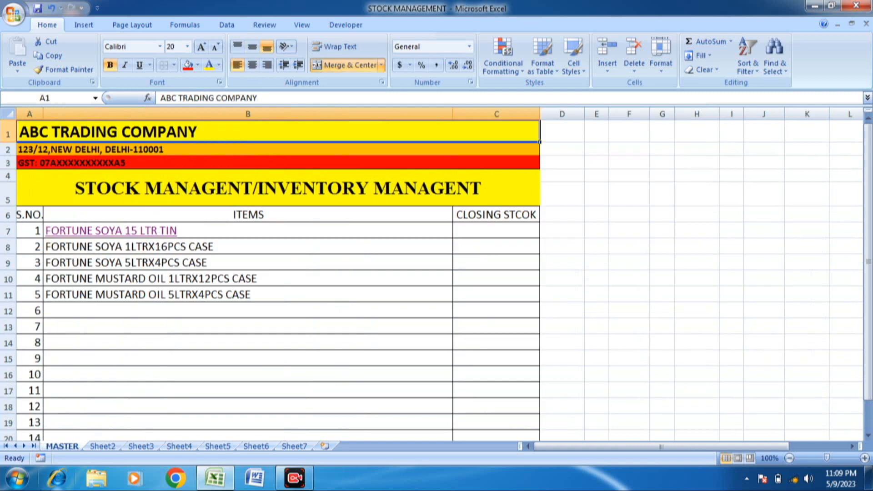
click(138, 232)
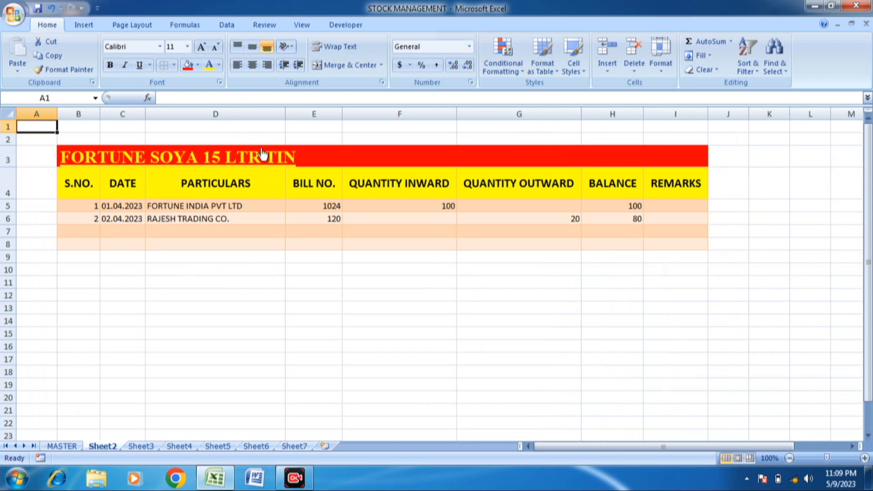
click(278, 158)
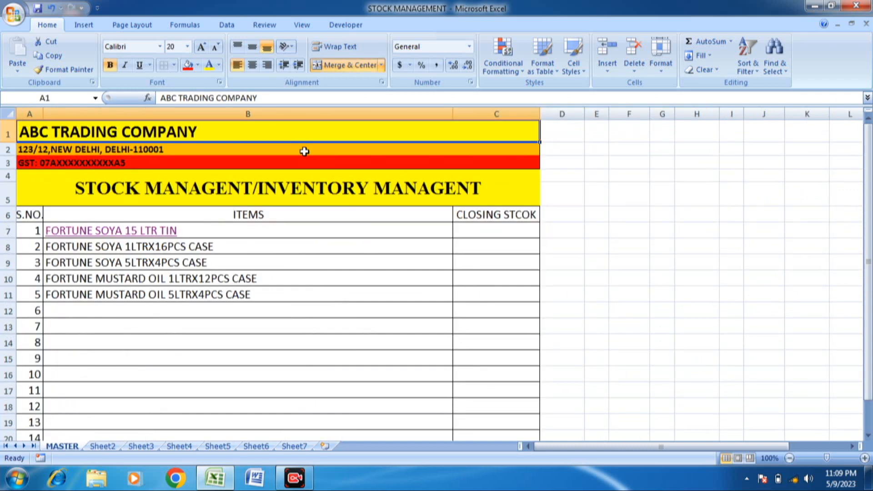
click(92, 232)
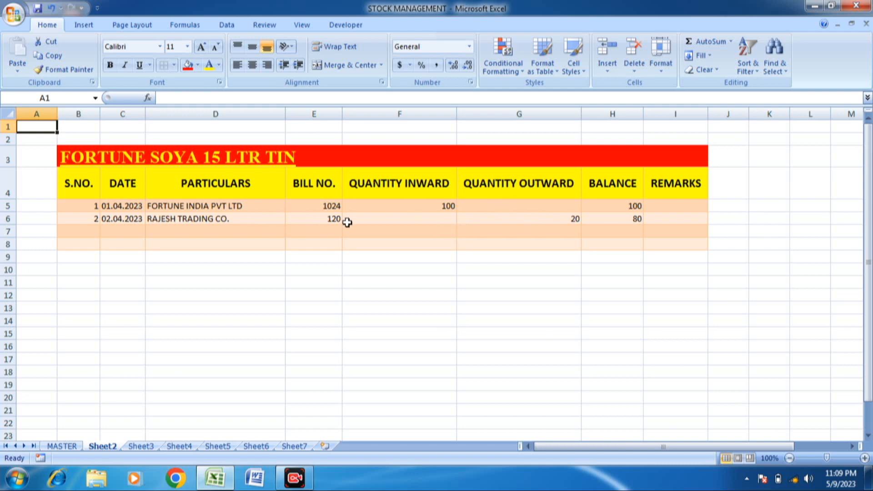
click(645, 218)
click(627, 219)
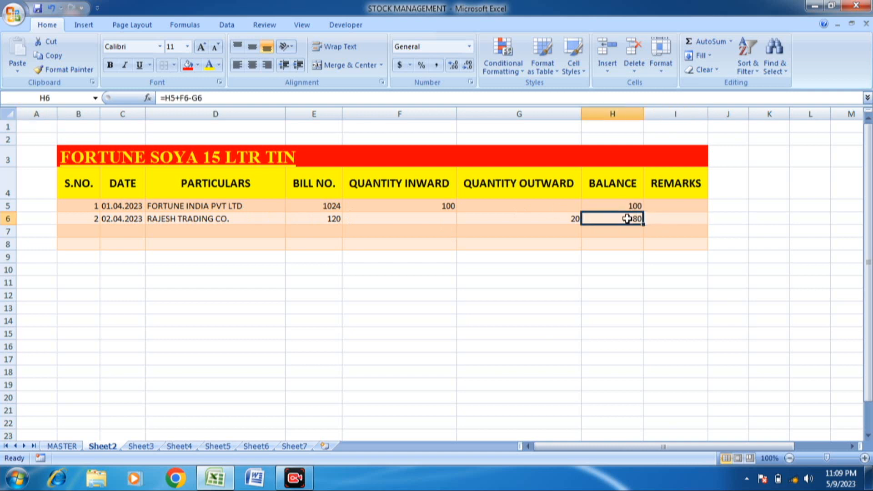
click(181, 216)
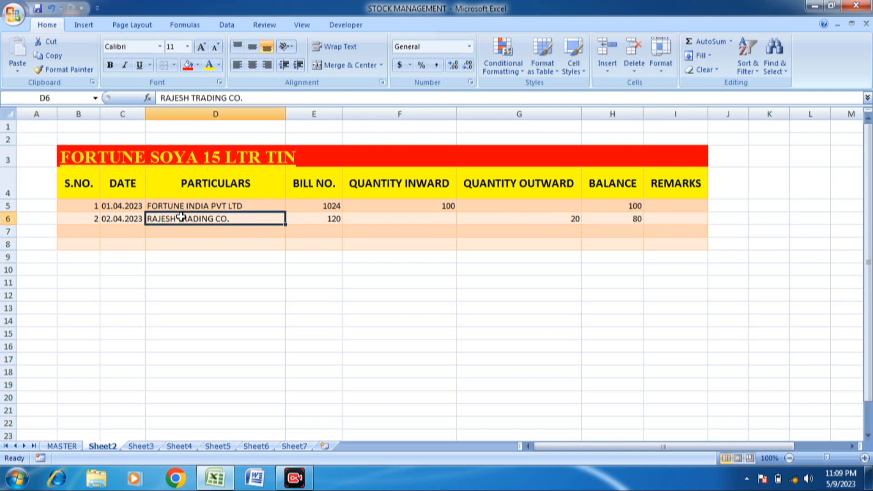
Step: Convert range B4:I8 on Sheet2 into a table with headers and apply the light red banded style from the Medium group
click(85, 173)
drag(85, 173, 665, 238)
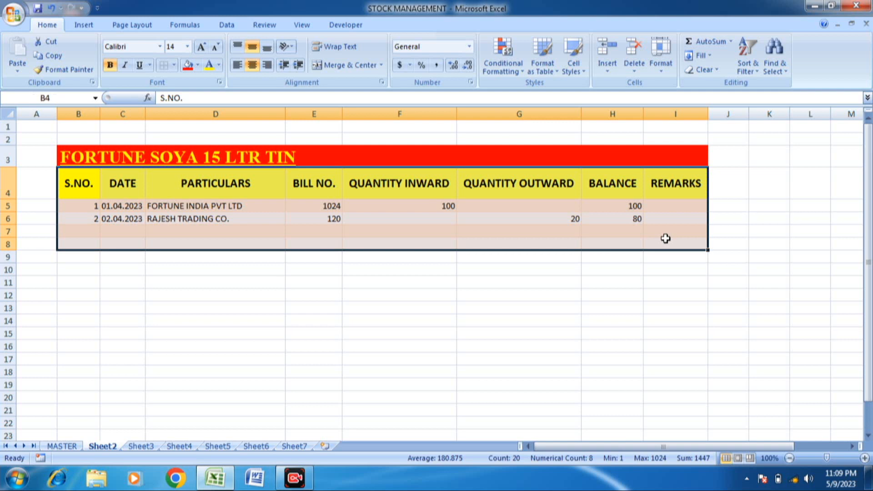
key(ctrl+c)
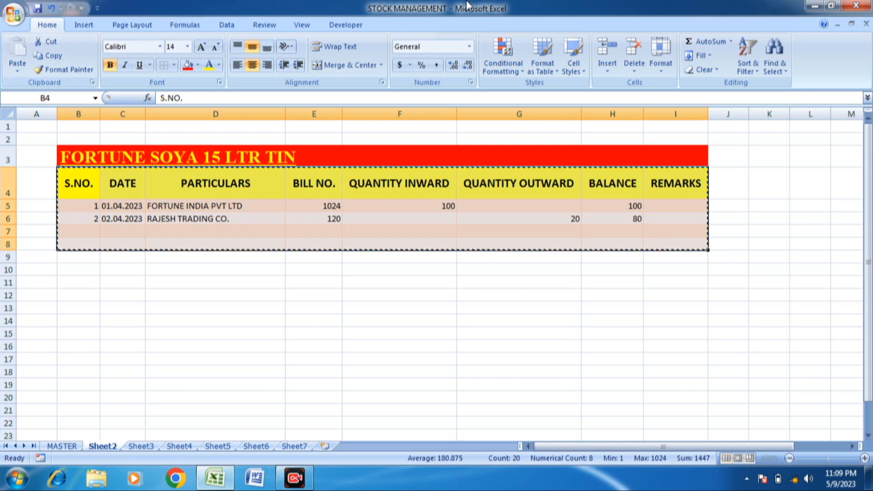
key(ctrl+t)
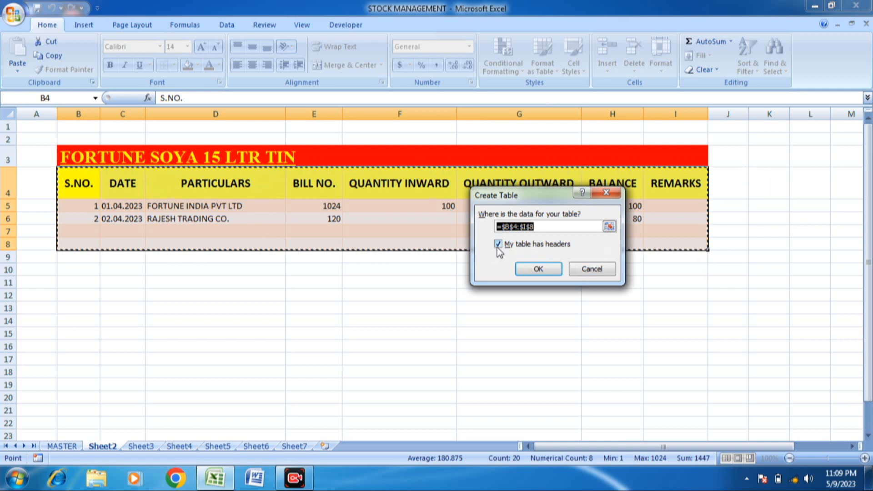
click(536, 269)
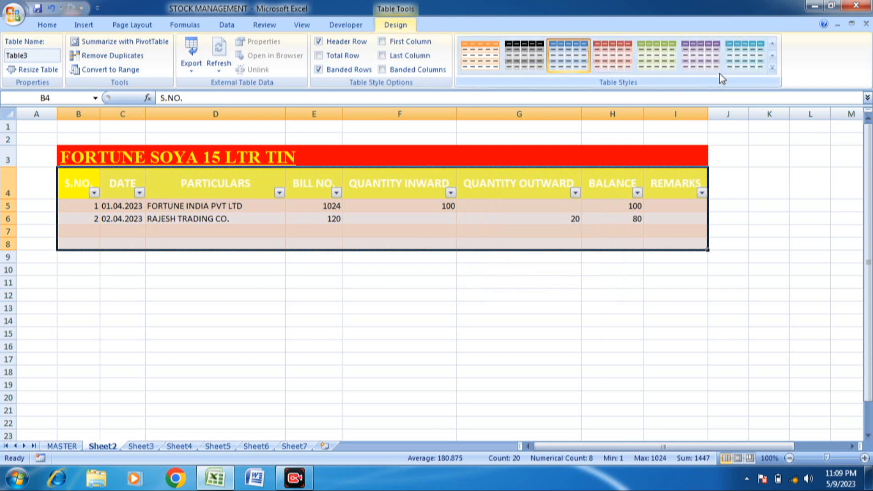
click(772, 68)
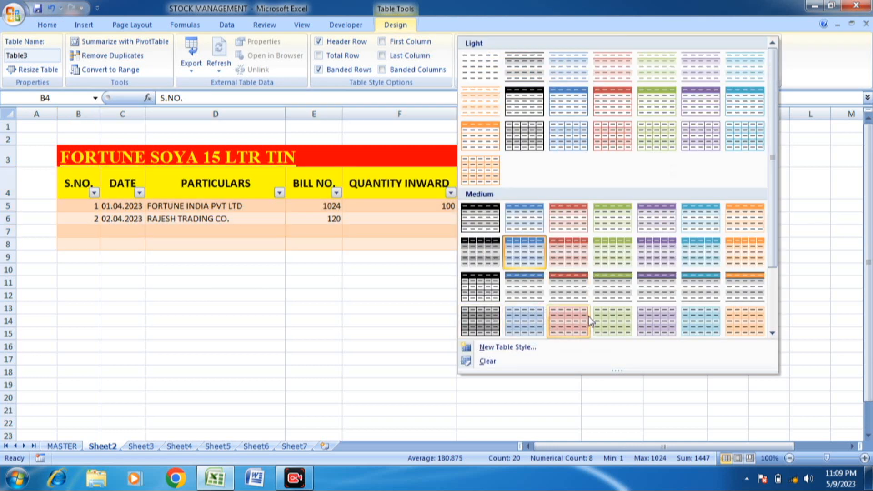
click(577, 321)
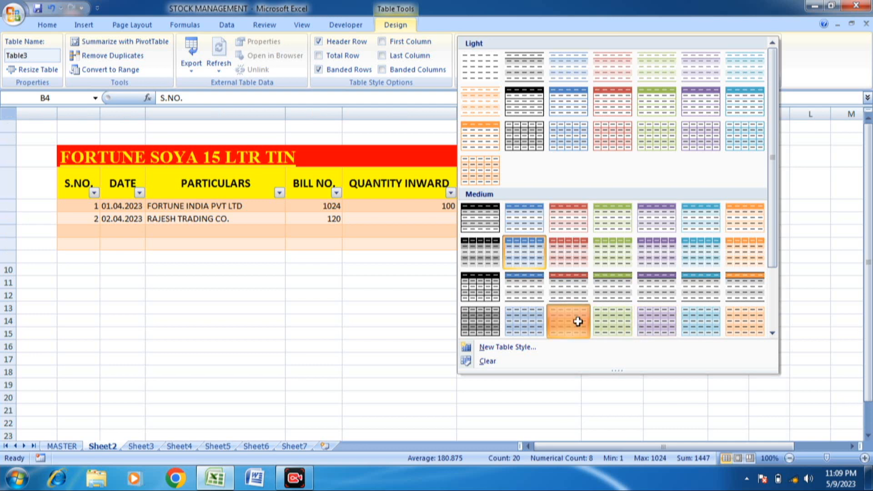
click(349, 242)
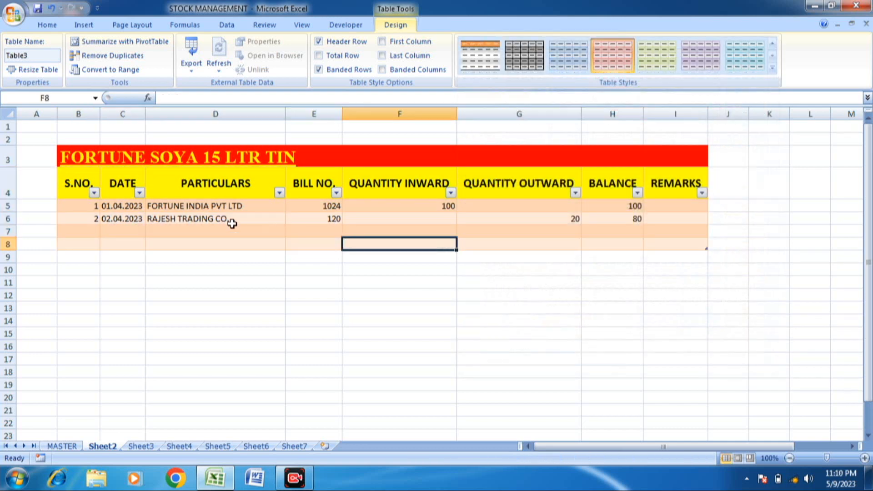
Step: Start the third stock entry in row 7 of Sheet2 with serial number 3 and date 05.04.2023
click(171, 223)
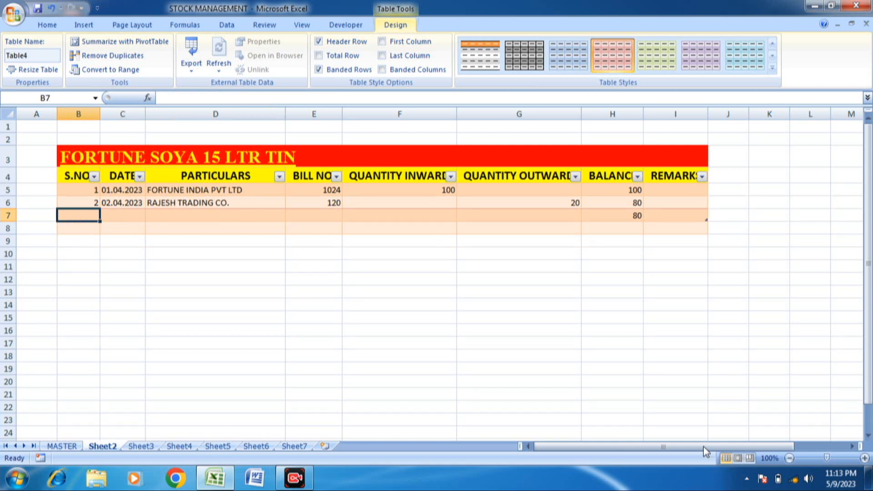
text(3)
key(Tab)
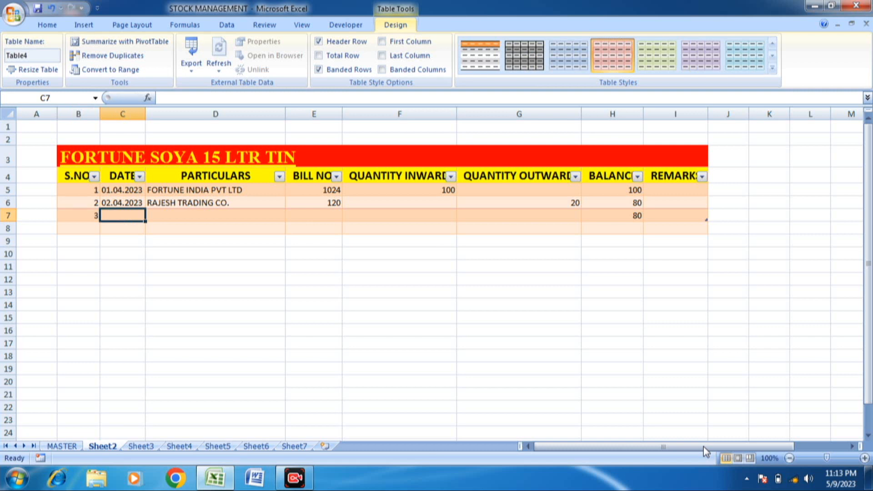
text(05.04020)
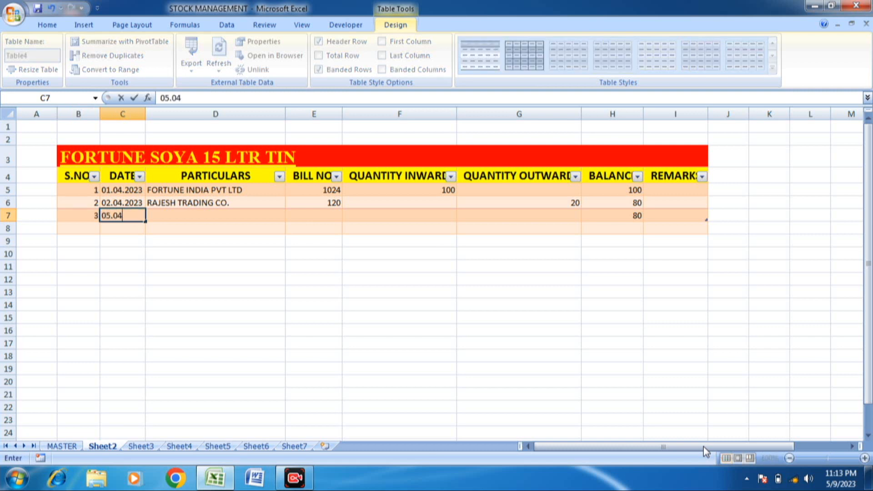
key(BackSpace)
key(BackSpace)
key(BackSpace)
text(.2023)
key(Tab)
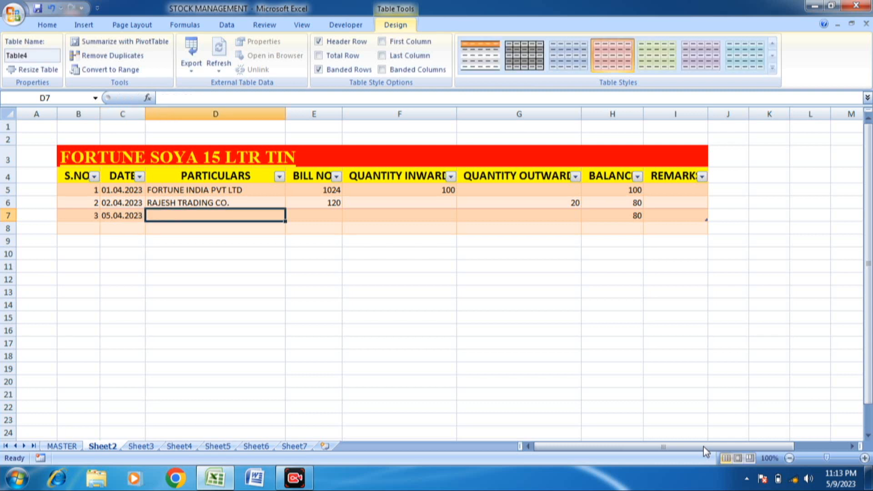
Step: Complete row 7 with particulars FORTUNE INDIA PVT LTD, bill number 1500 and quantity inward 100, and extend the table to row 8
text(FORTUNE INDIA PVT LTD)
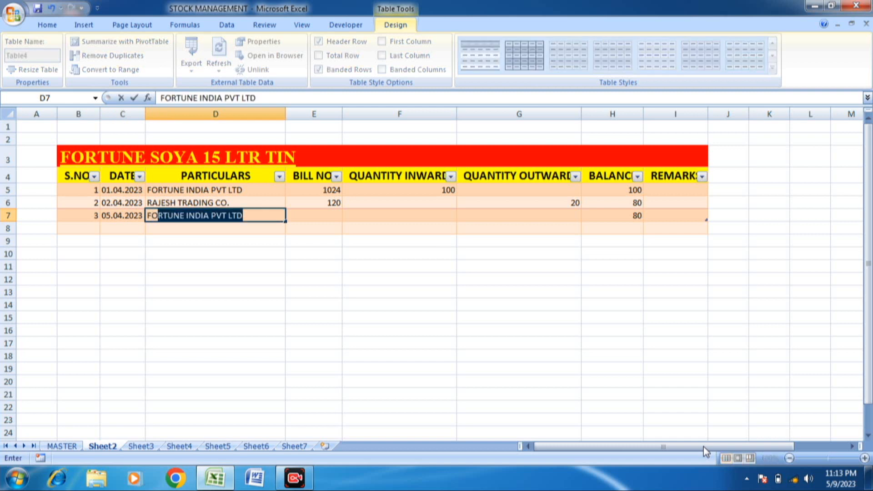
key(Tab)
text(1)
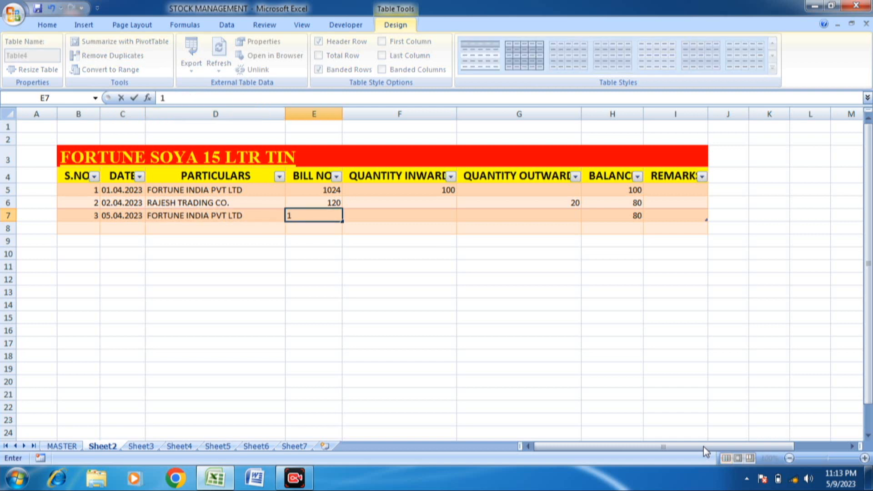
text(500)
key(Tab)
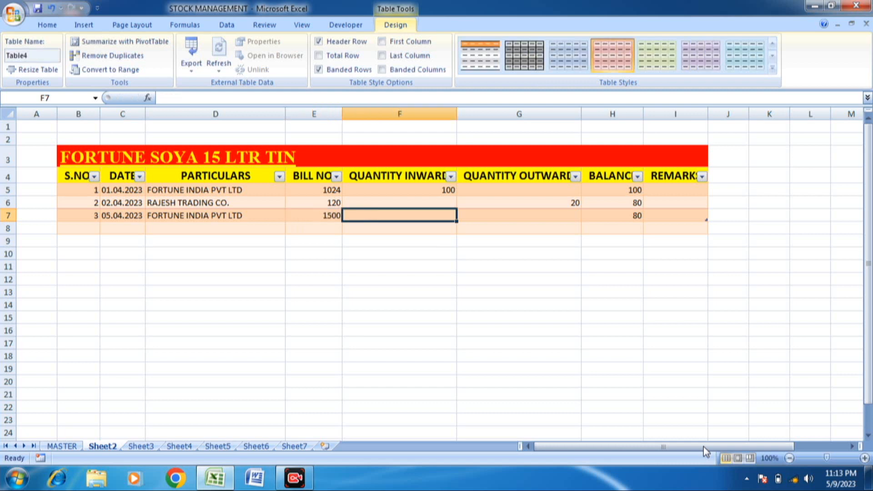
text(100)
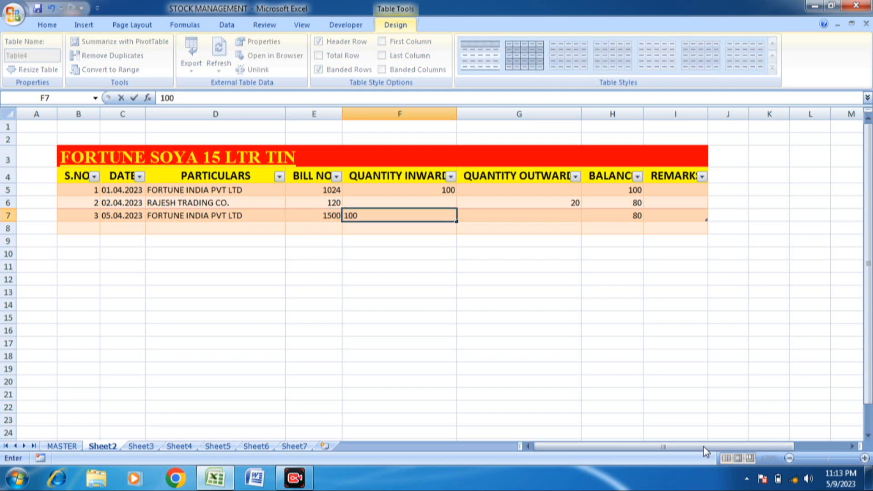
key(Tab)
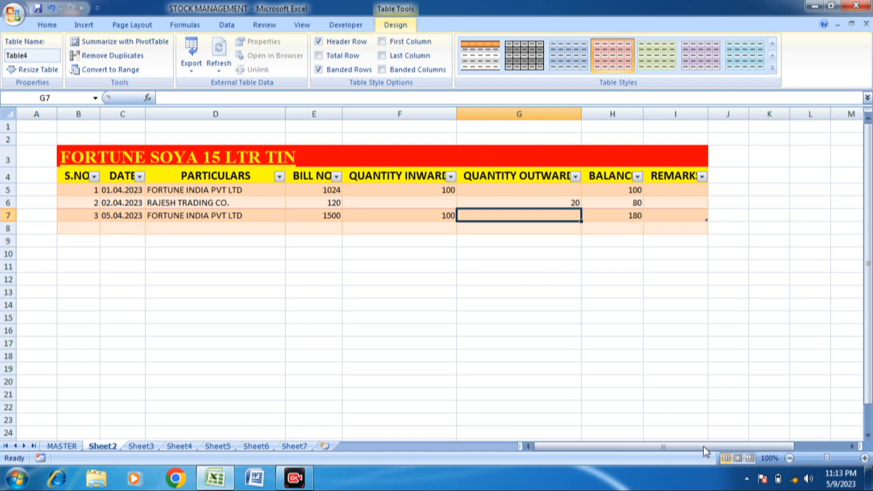
key(Tab)
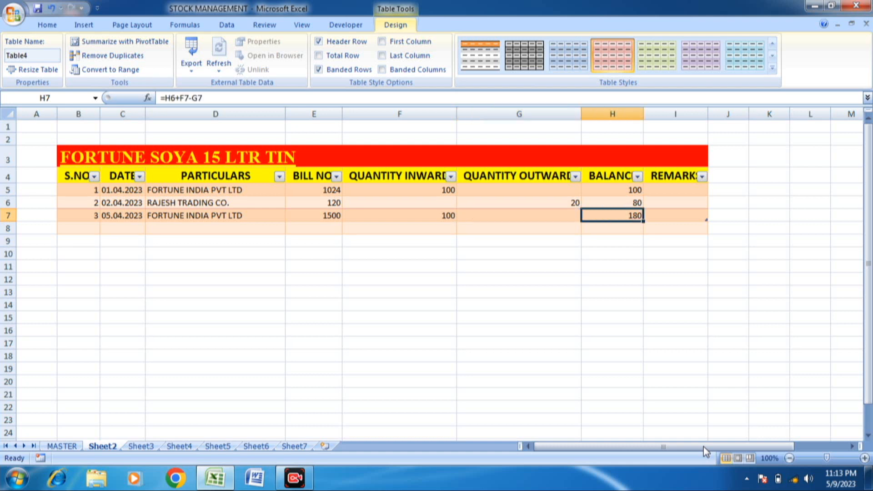
key(Tab)
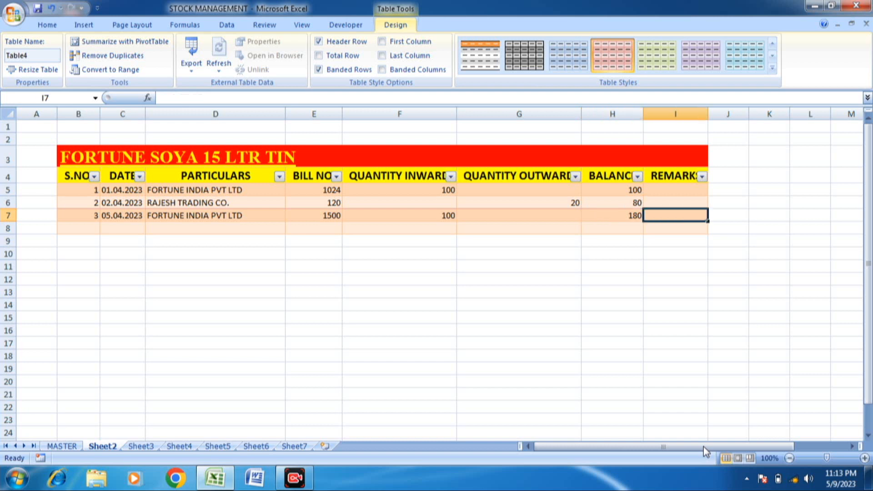
key(Tab)
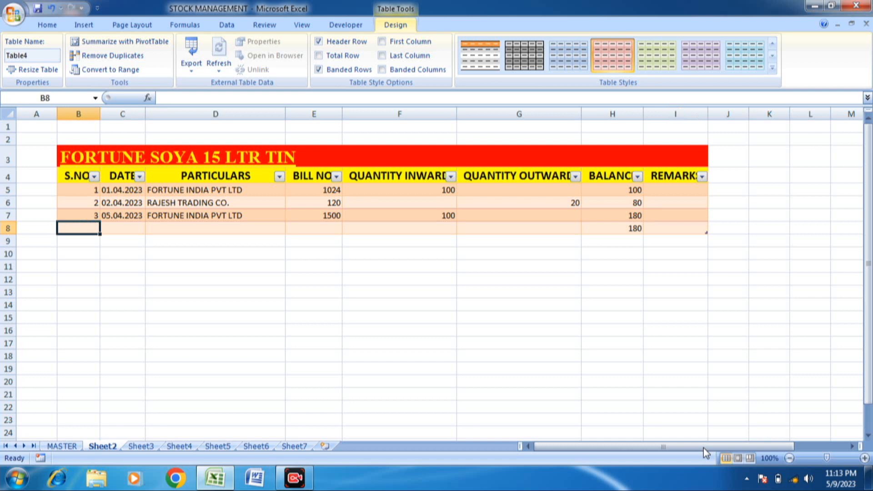
Step: Start the fourth stock entry in row 8 with serial number 4 and date 05.04.2023
text(05)
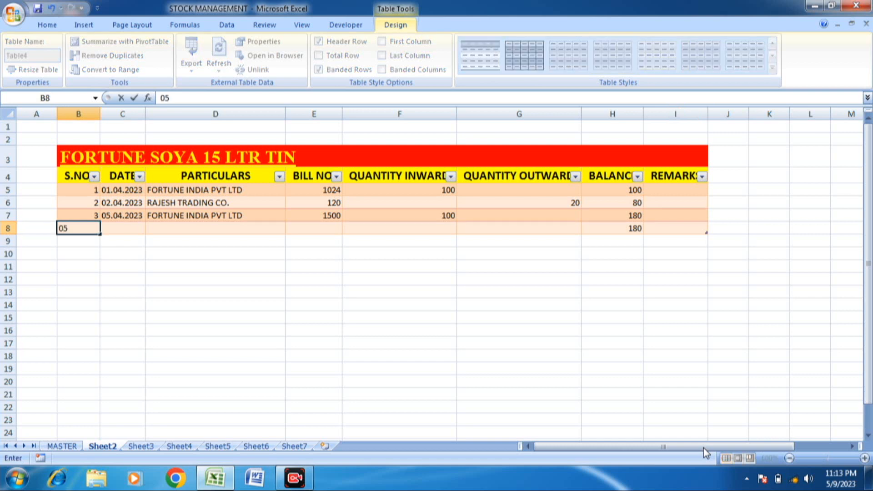
key(BackSpace)
text(4)
key(Tab)
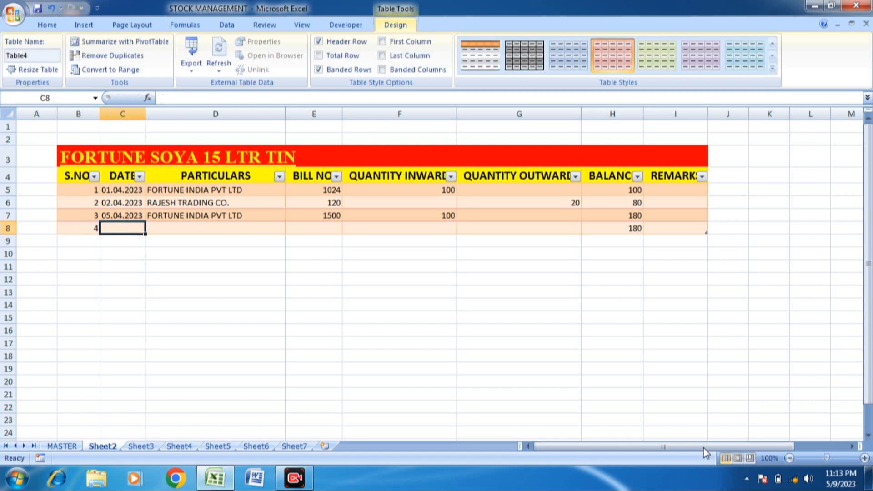
text(05.0)
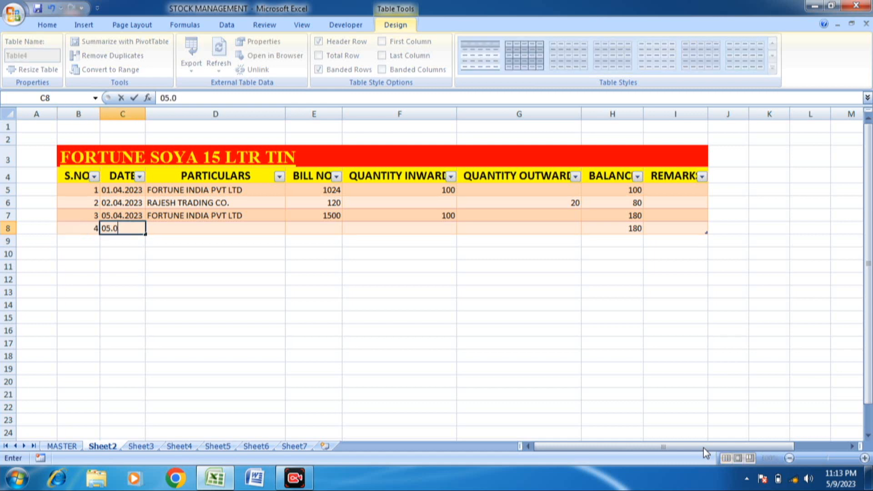
text(4.2023)
key(Tab)
Step: Complete row 8 with particulars RAJESH TRADING CO., bill number 125 and quantity outward 50, and add a blank table row below
text(RAJESH TRADING CO.)
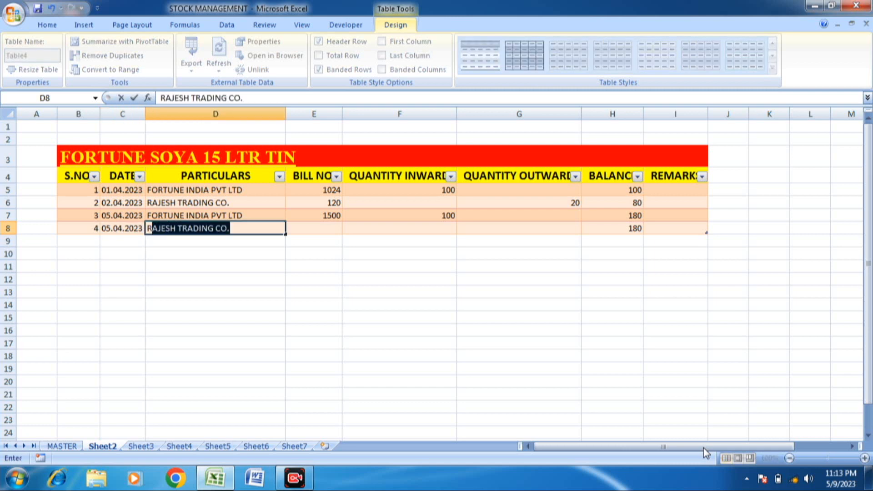
key(Tab)
text(125)
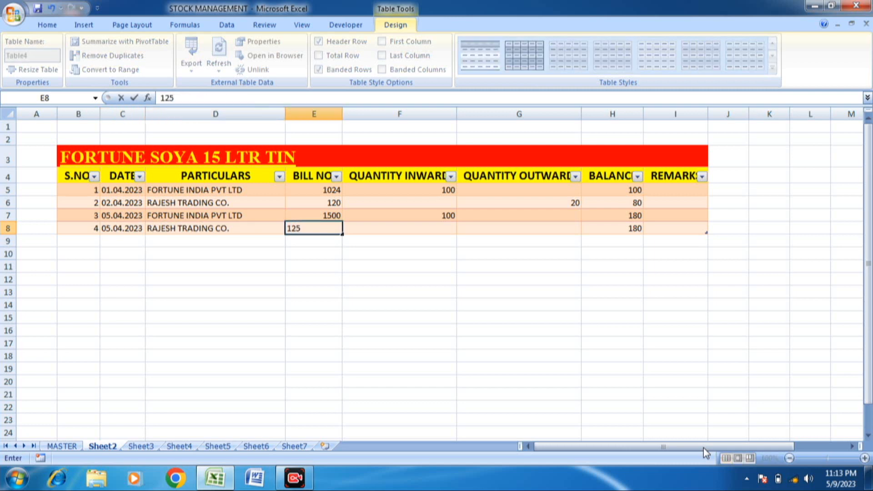
key(Tab)
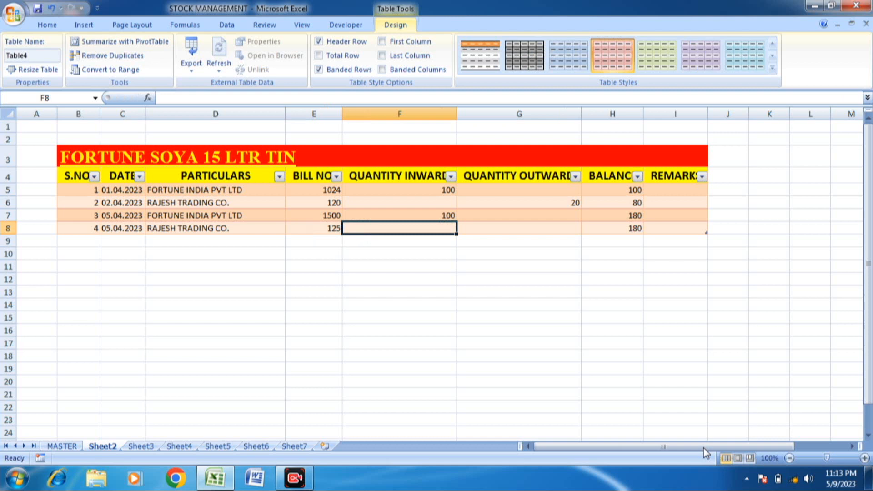
key(Tab)
text(50)
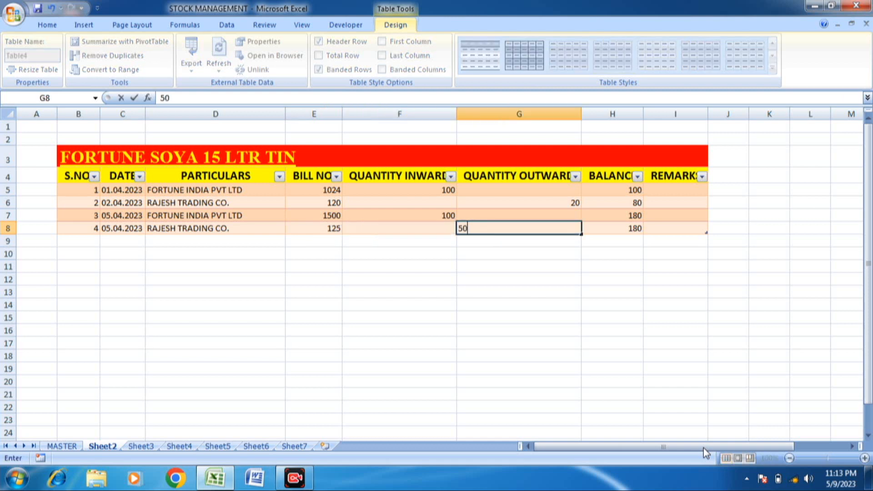
key(Tab)
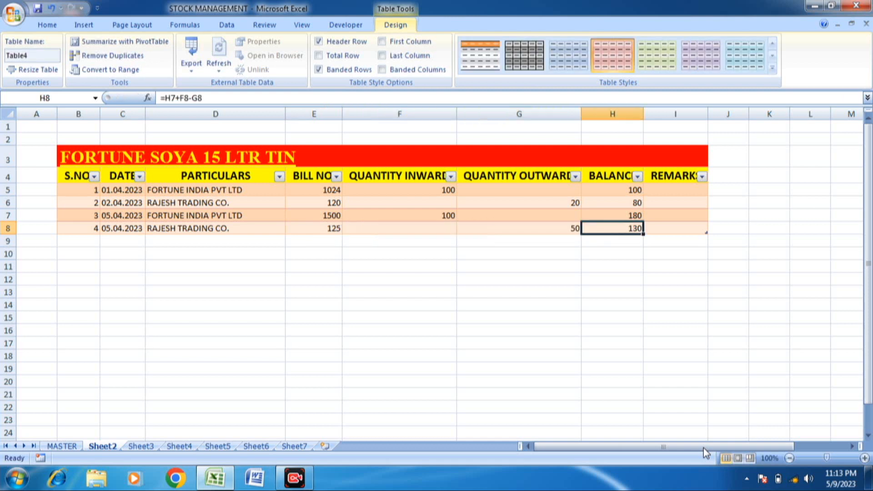
key(Tab)
key(Tab)
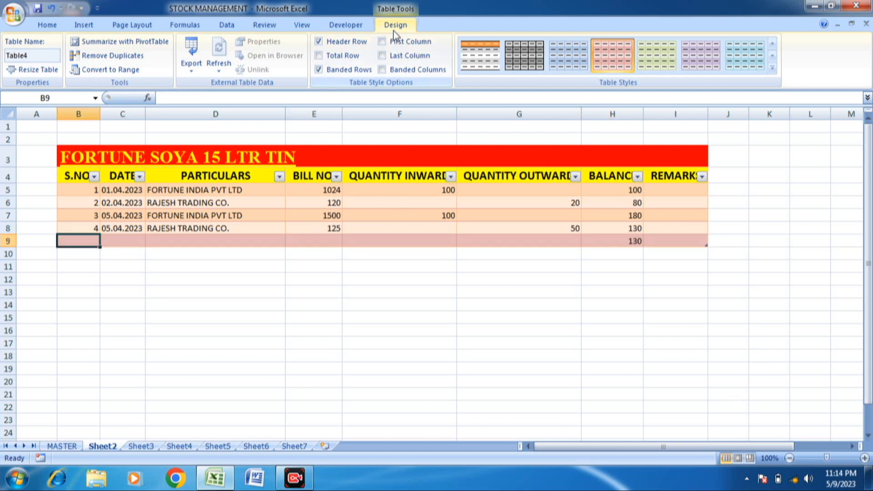
Step: Add a total row to the Sheet2 table and total the QUANTITY OUTWARD and QUANTITY INWARD columns with Sum
click(320, 58)
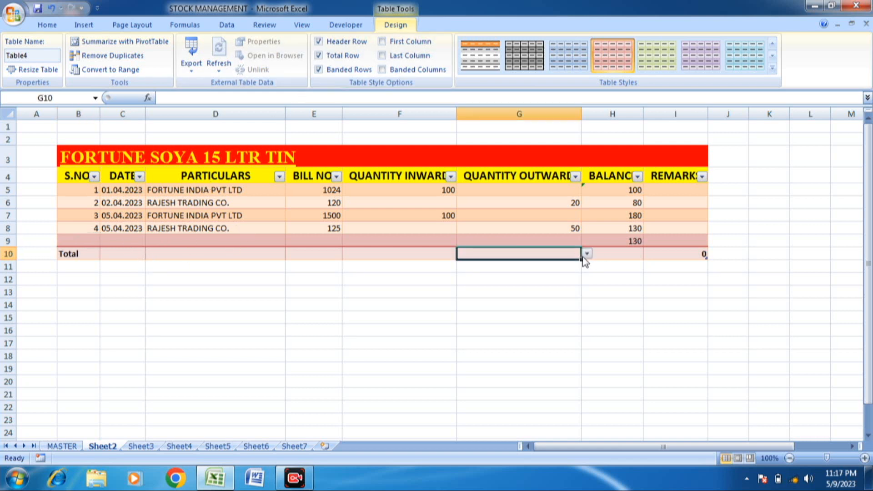
click(587, 254)
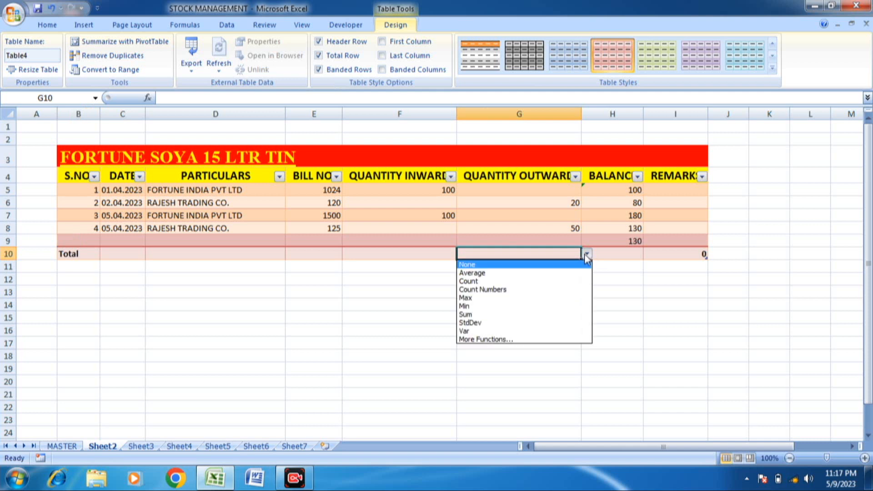
click(465, 315)
click(442, 251)
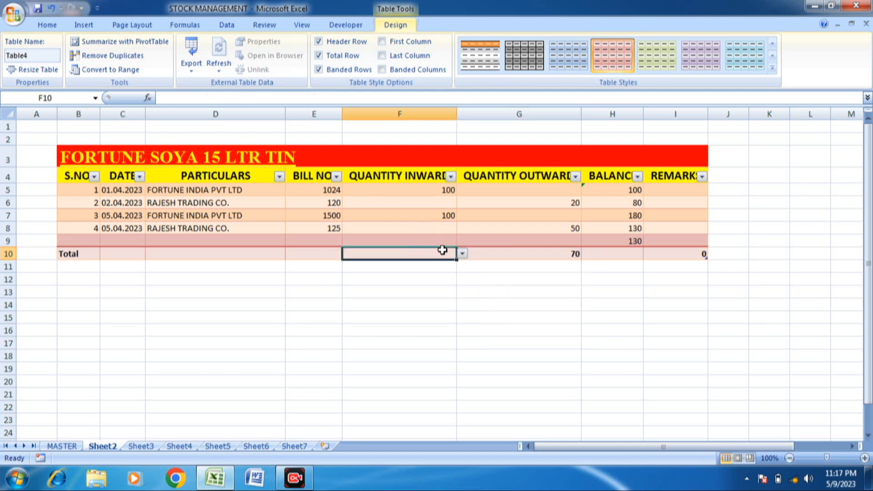
click(462, 253)
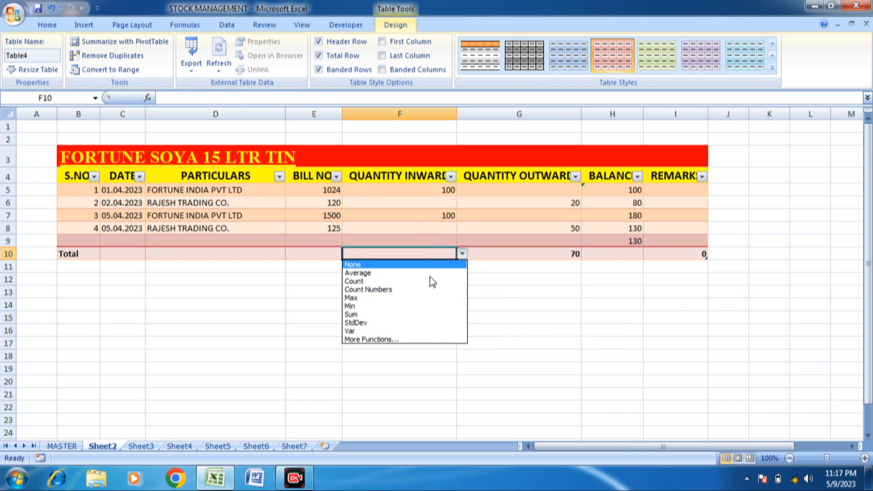
click(359, 315)
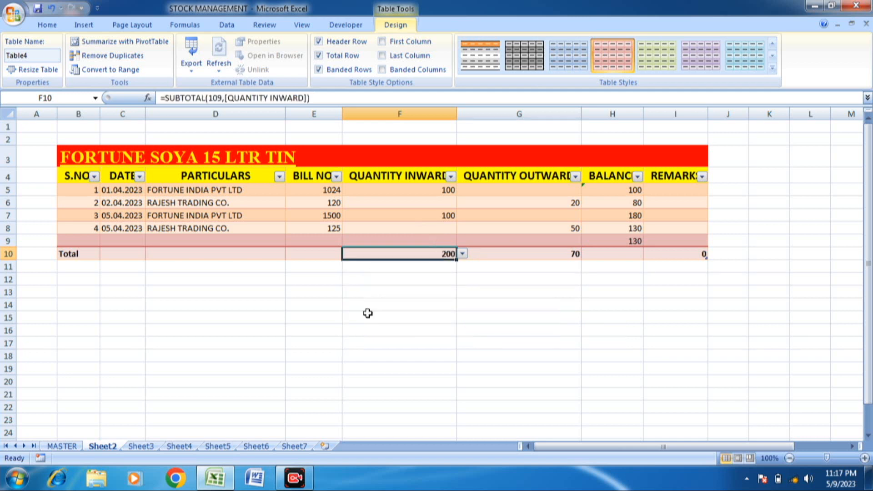
Step: Enter a formula in H10 subtracting the QUANTITY OUTWARD total from the QUANTITY INWARD total, and compare it with the balance in H9
click(614, 255)
text(=)
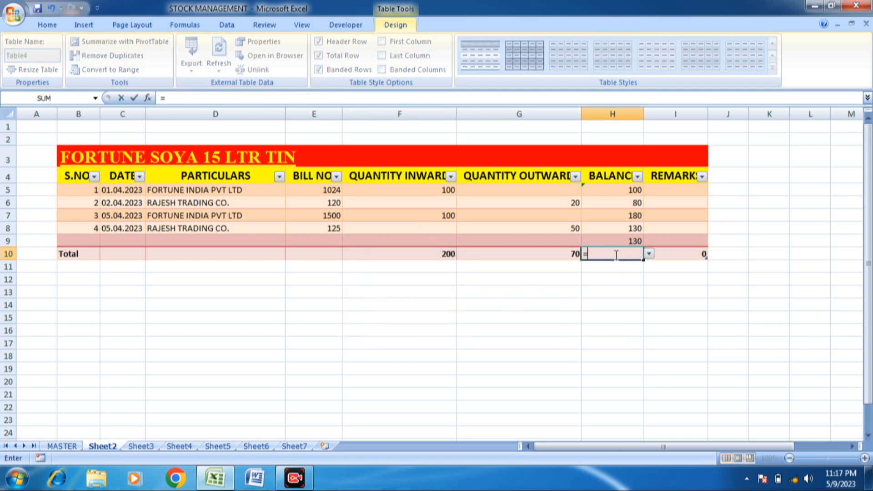
click(447, 254)
text(-)
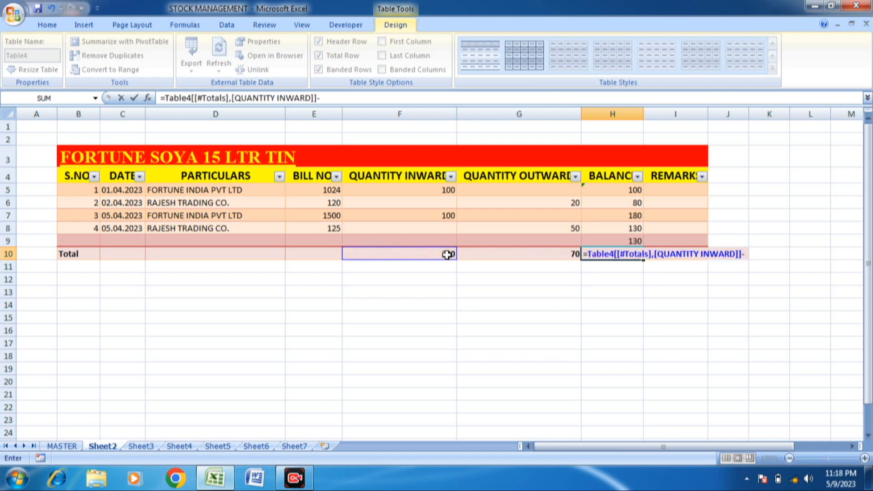
click(490, 255)
key(Return)
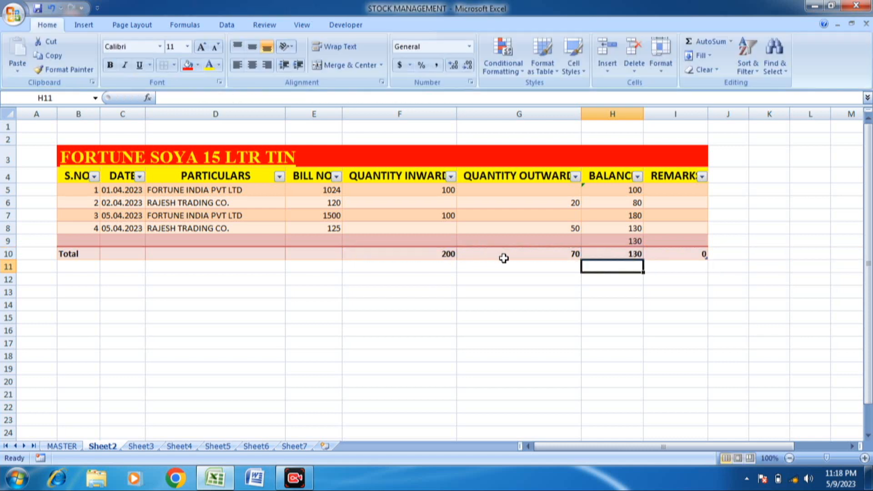
click(623, 256)
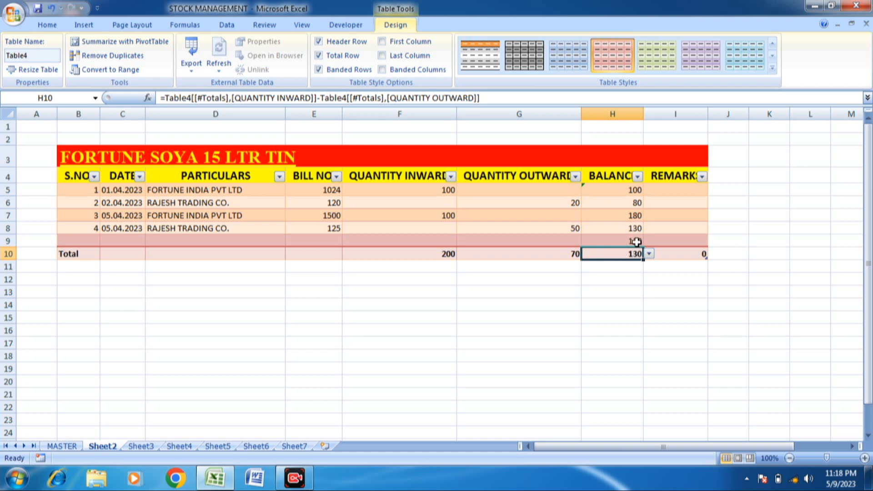
click(636, 241)
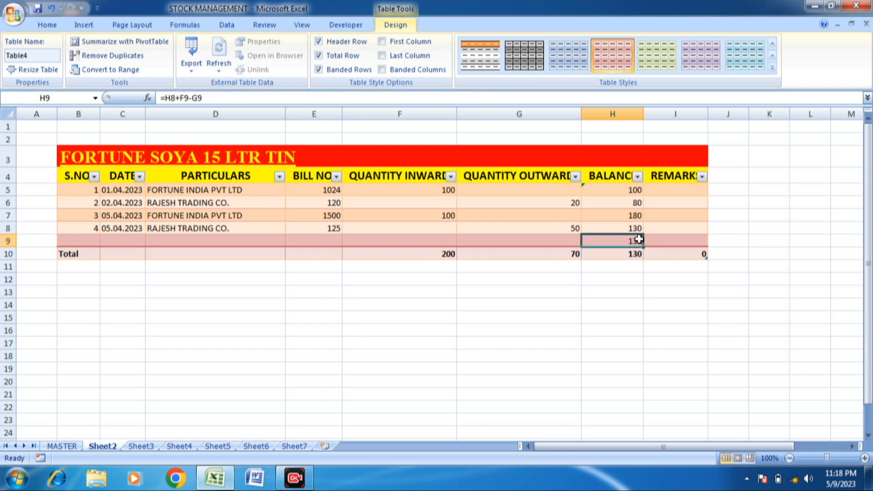
click(634, 253)
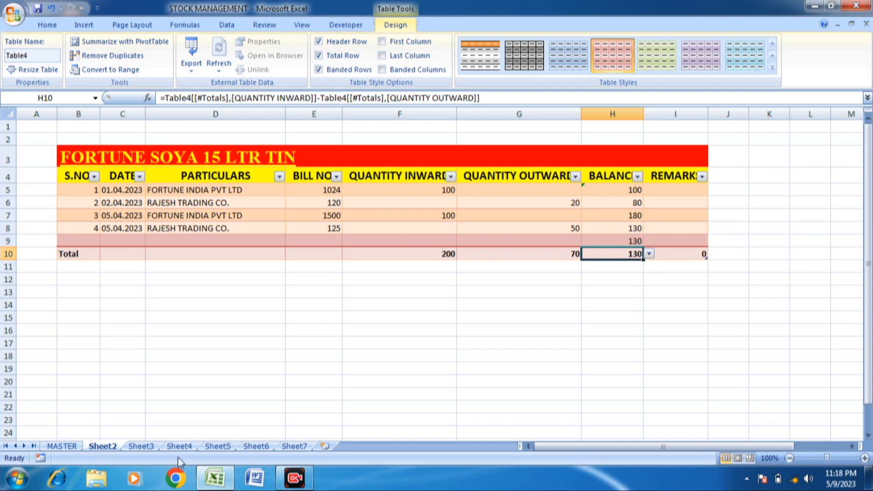
Step: Link the CLOSING STCOK cell C7 on the MASTER sheet to the BALANCE total in H10 of Sheet2
click(61, 447)
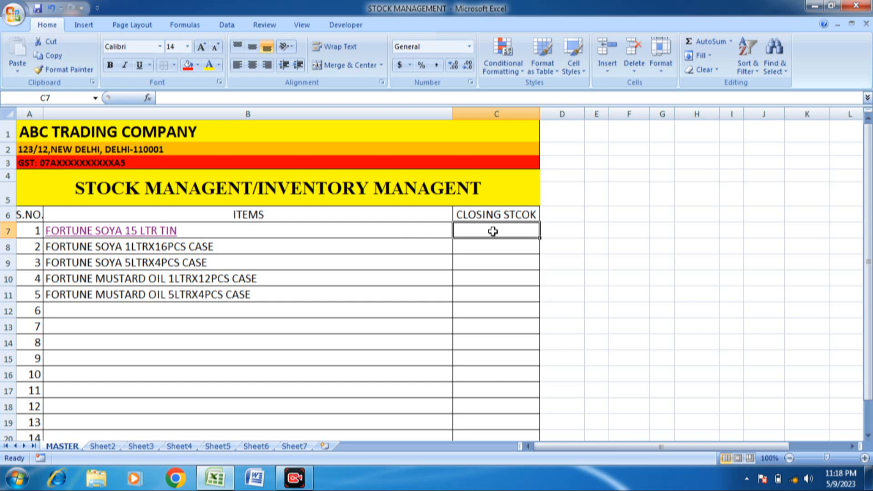
text(=Sheet2!)
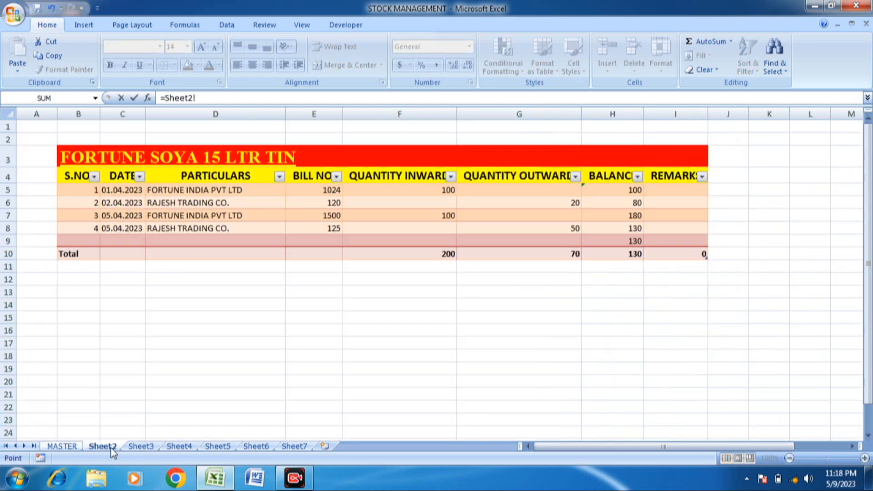
click(114, 447)
click(634, 255)
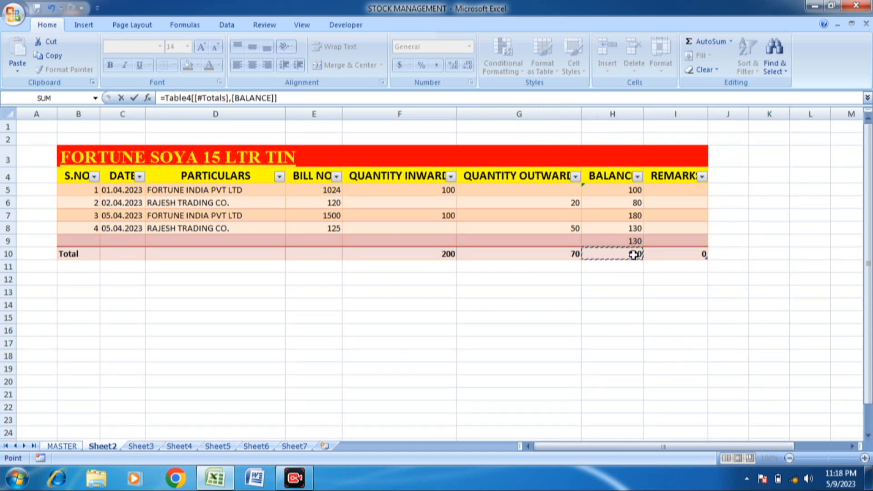
key(Return)
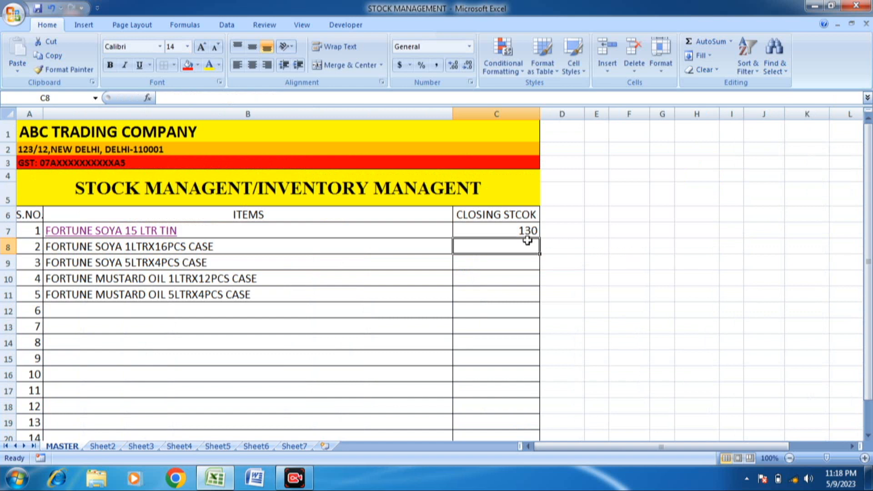
click(502, 230)
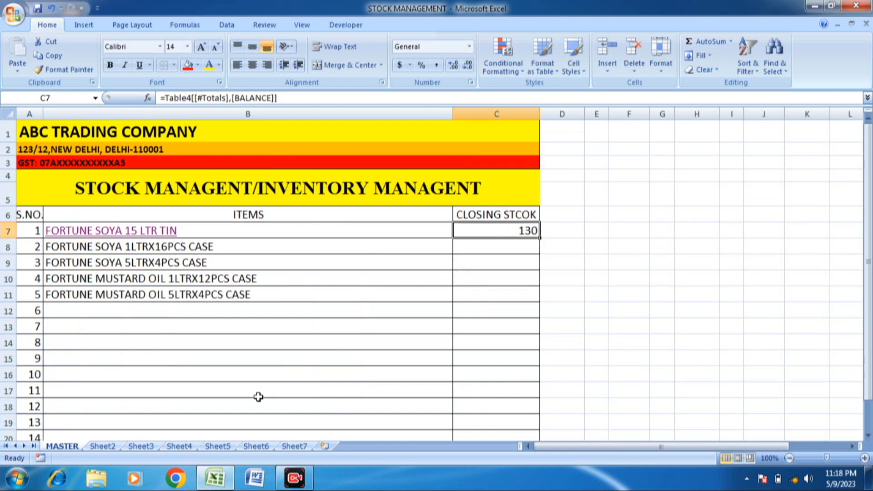
Step: Follow the FORTUNE SOYA 15 LTR TIN link and start row 9 with serial number 5 and date 05.04.2023
click(148, 231)
click(89, 238)
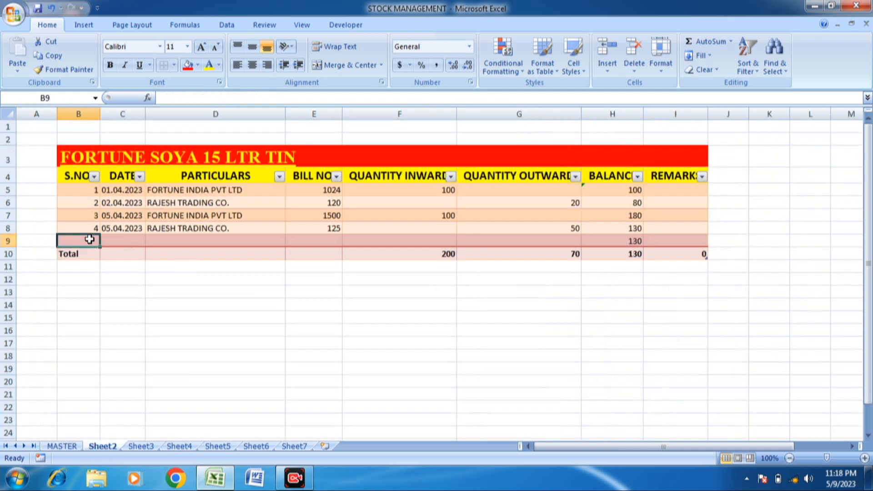
text(05)
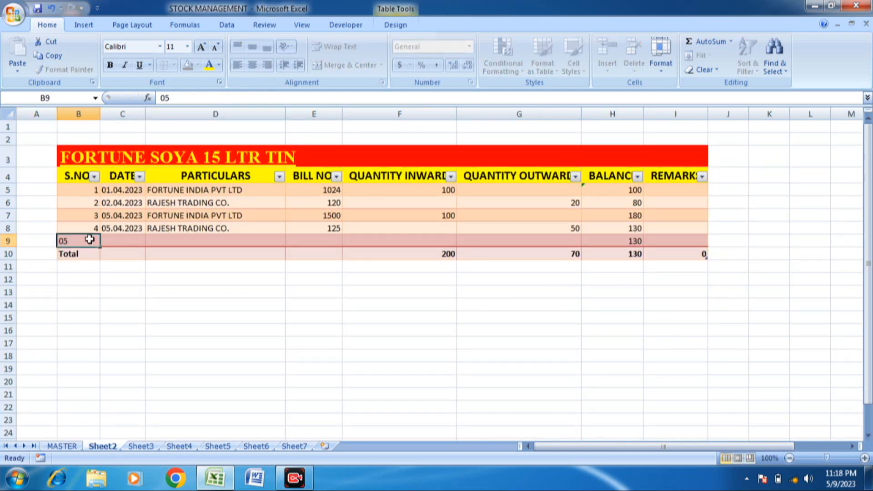
key(Tab)
text(05.0)
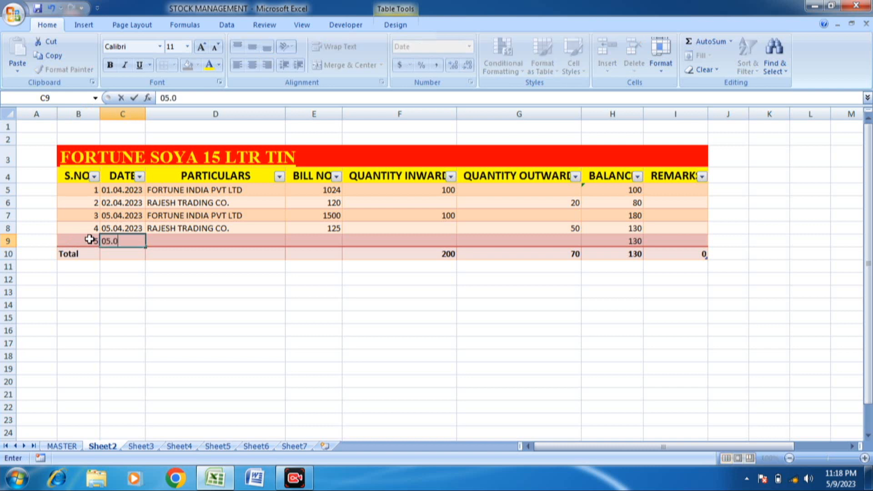
text(4.2023)
key(Tab)
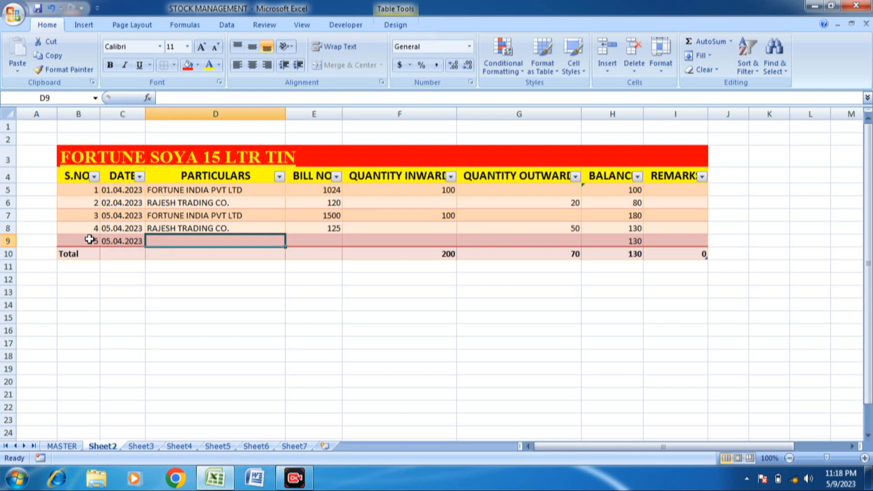
Step: Complete row 9 with particulars FORTUNE INDIA PVT LTD, bill number 1550 and quantity inward 150
text(FORTUNE INDIA PVT LTD)
key(Tab)
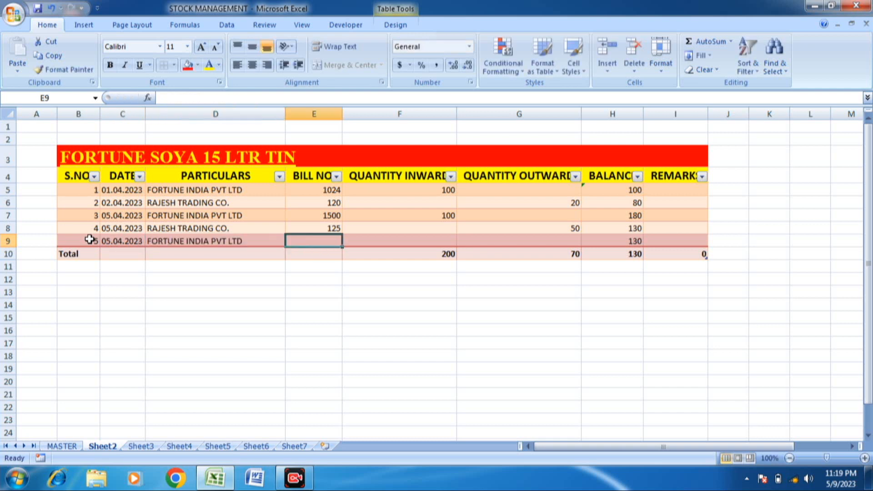
text(1550)
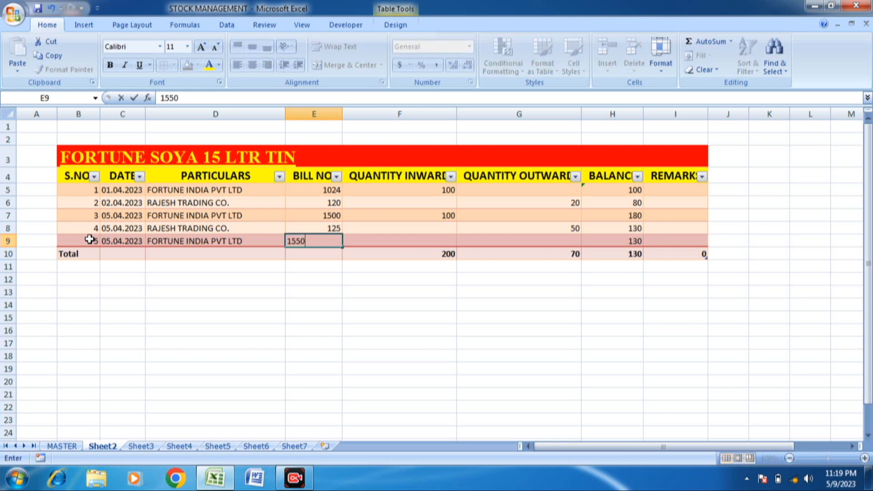
key(Tab)
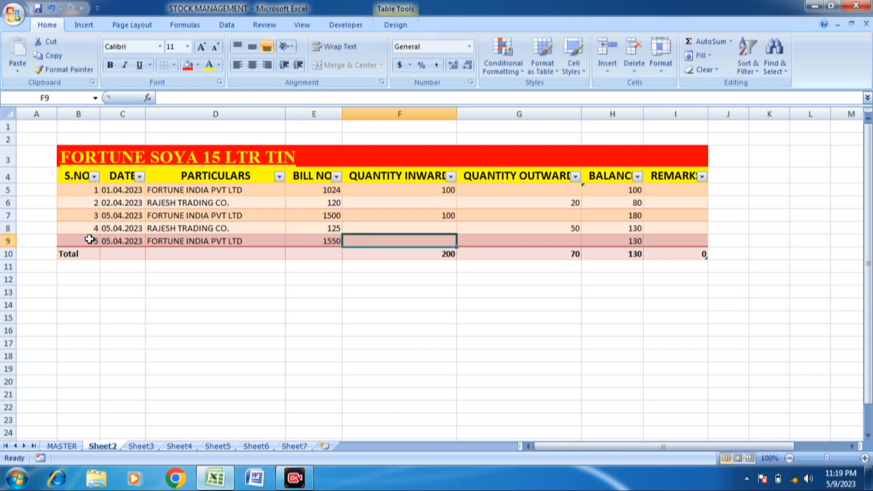
text(150)
key(Tab)
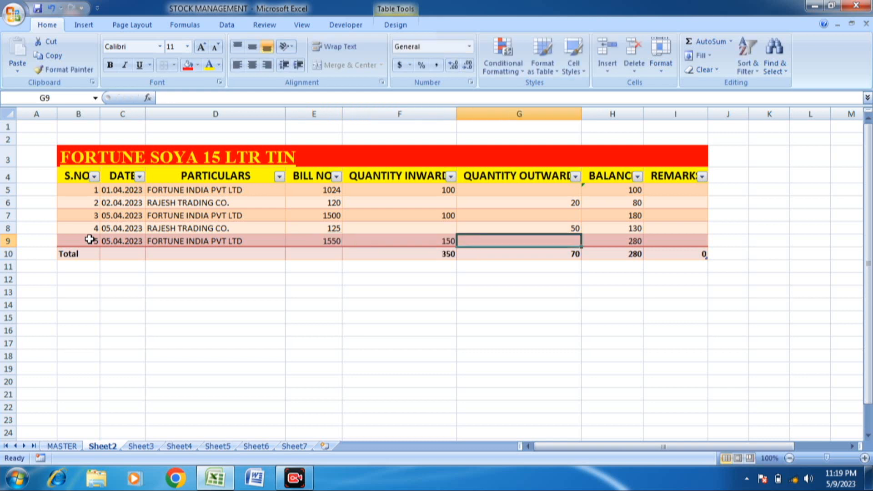
Step: Add a blank table row below the fifth entry and compare the BALANCE total with the item's closing stock on MASTER
key(Tab)
key(Tab)
key(Tab)
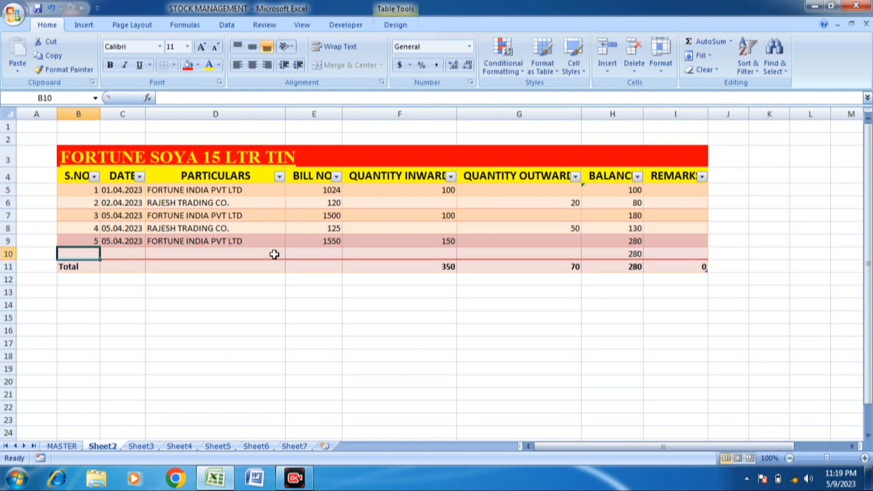
click(635, 268)
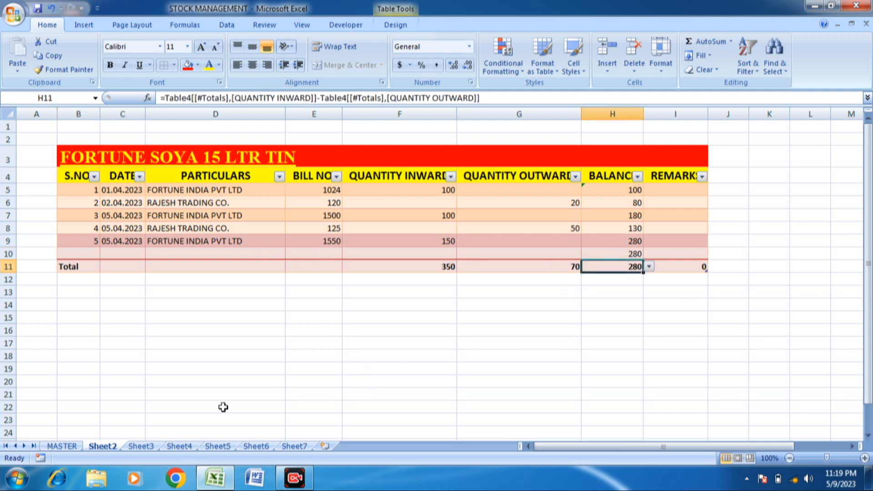
click(220, 162)
click(525, 232)
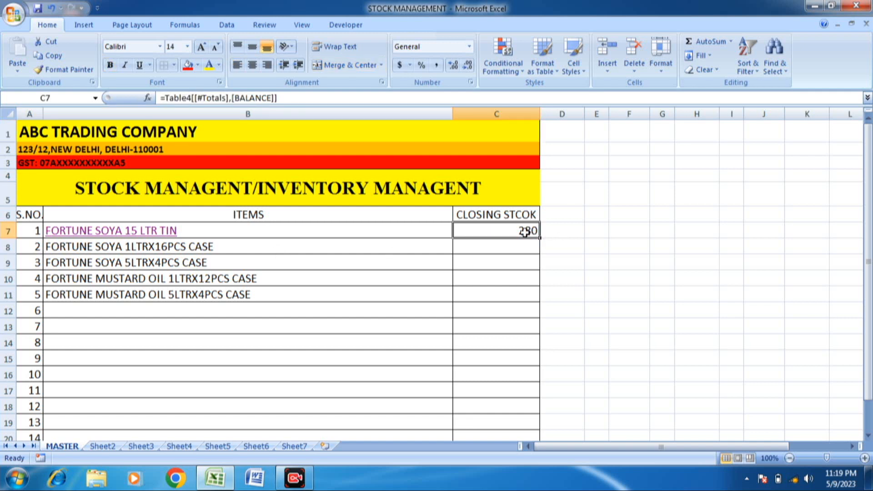
click(101, 448)
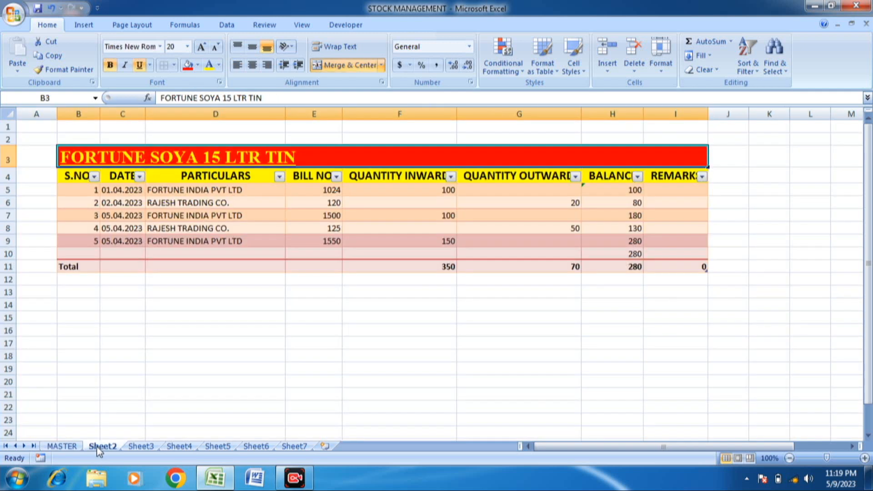
click(341, 197)
Step: Replace the Sheet3 title in B3 with the item name FORTUNE SOYA 1LTRX16PCS CASE copied from B8 on MASTER
click(151, 447)
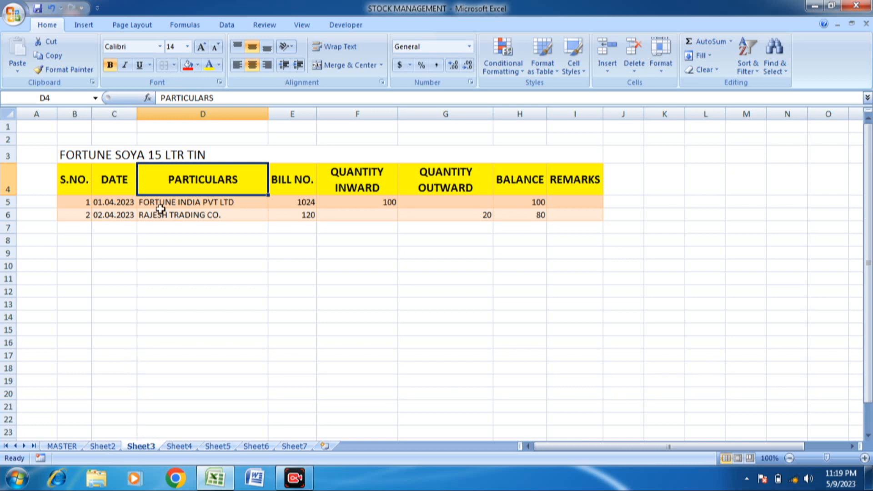
click(215, 152)
key(Delete)
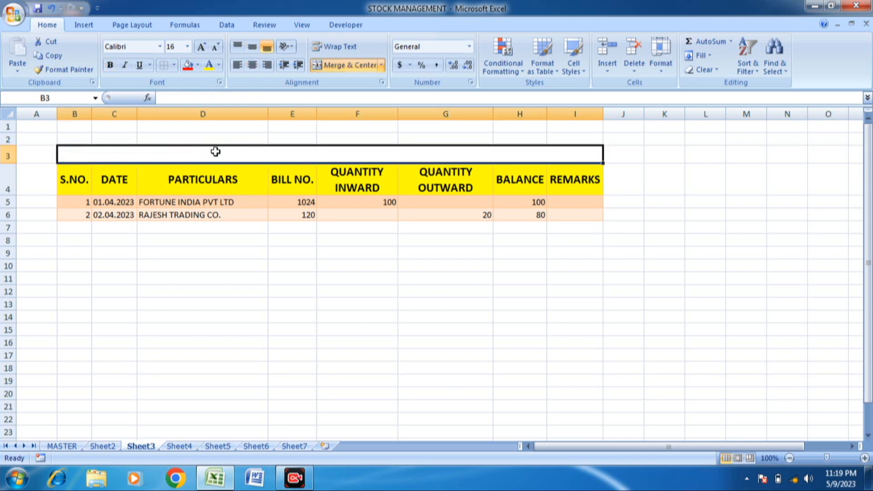
click(69, 448)
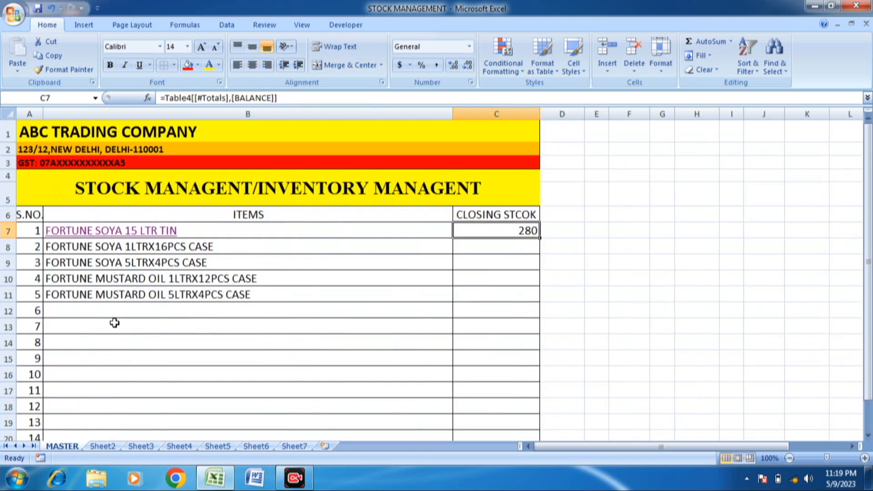
click(168, 247)
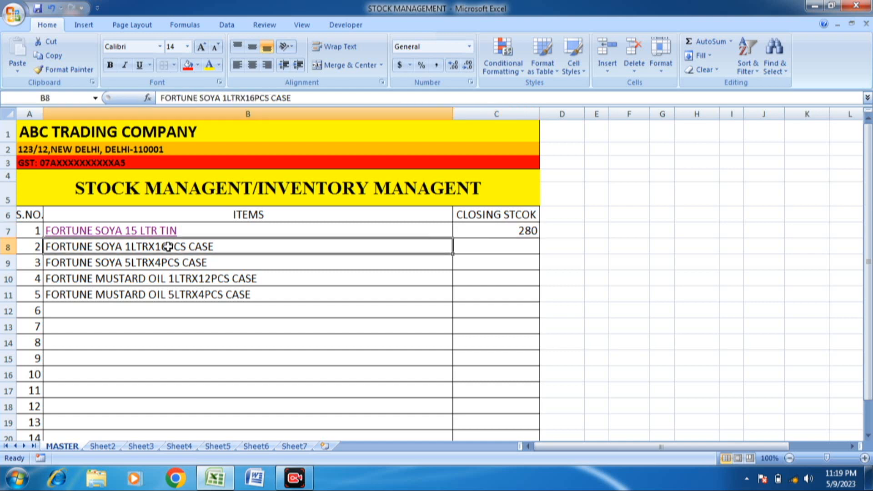
key(ctrl+c)
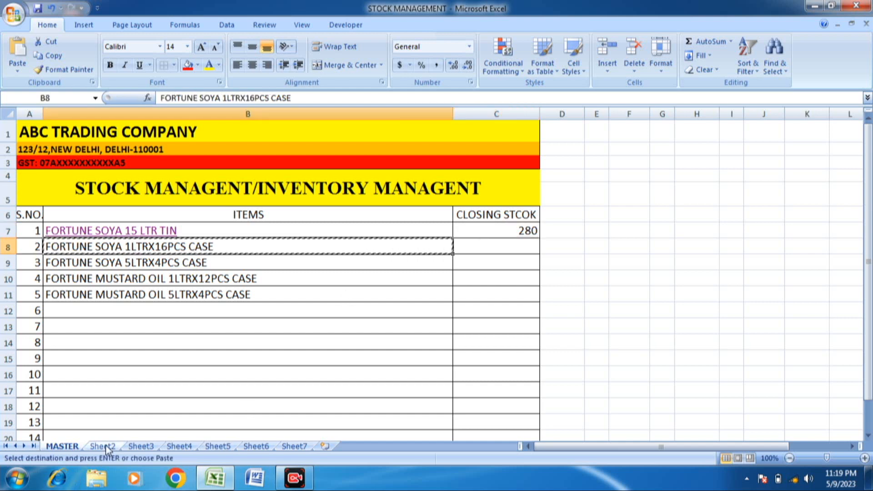
click(132, 447)
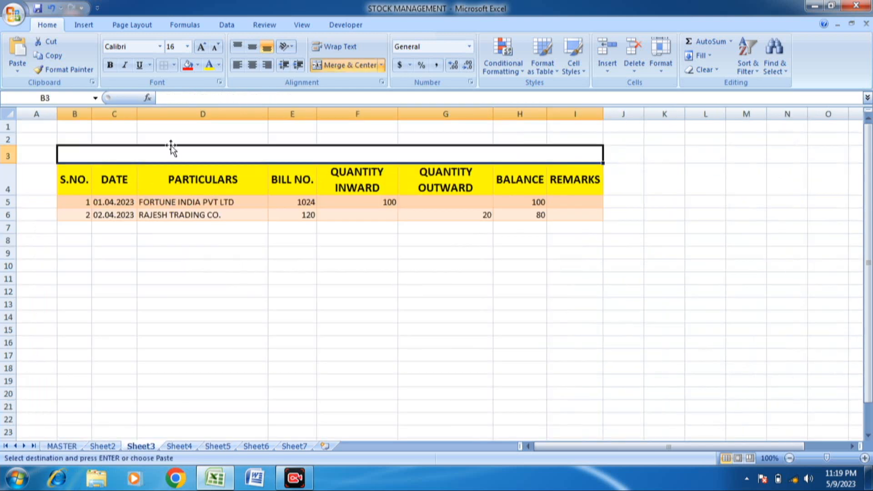
key(ctrl+v)
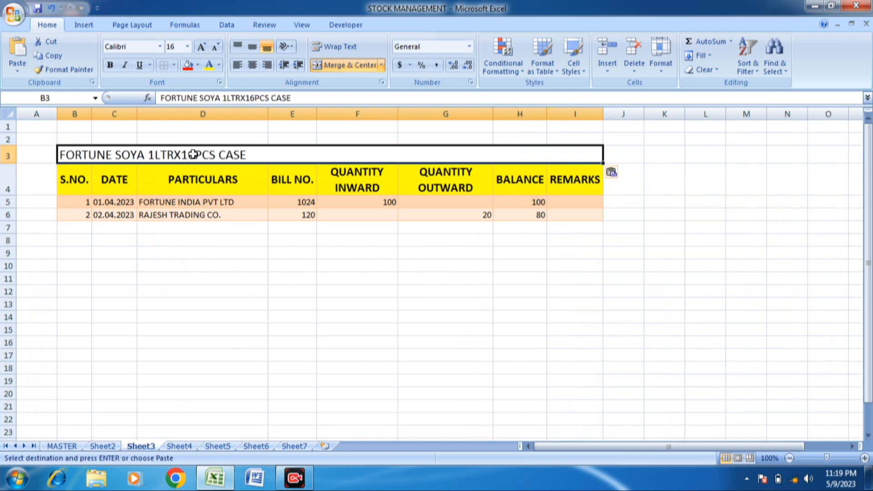
Step: Clear the two old stock entries in B5:I6 of Sheet3
click(148, 202)
drag(73, 202, 579, 218)
key(Delete)
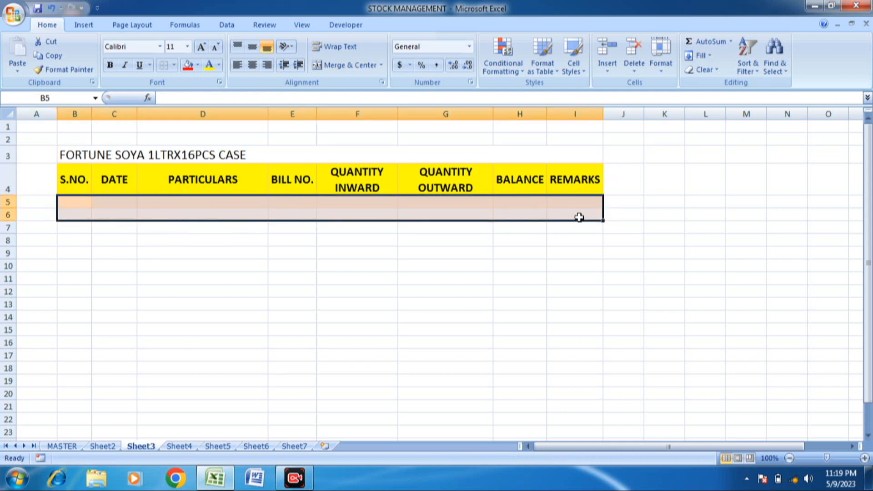
click(472, 210)
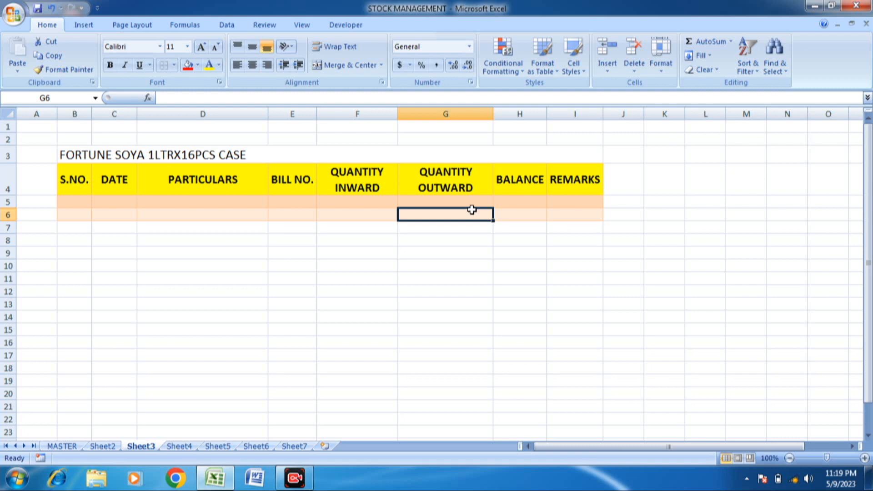
Step: Start the first Sheet3 stock entry in row 5 with serial number 1 and date 01.04.23
click(80, 202)
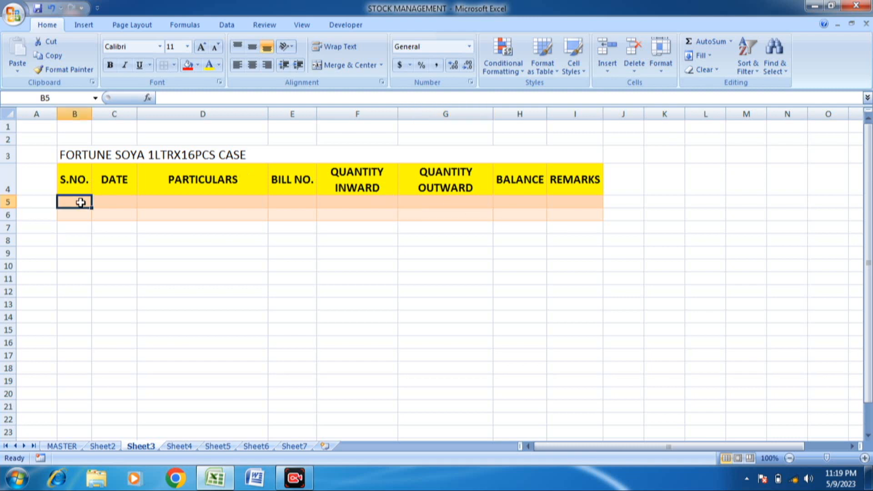
text(01)
key(Tab)
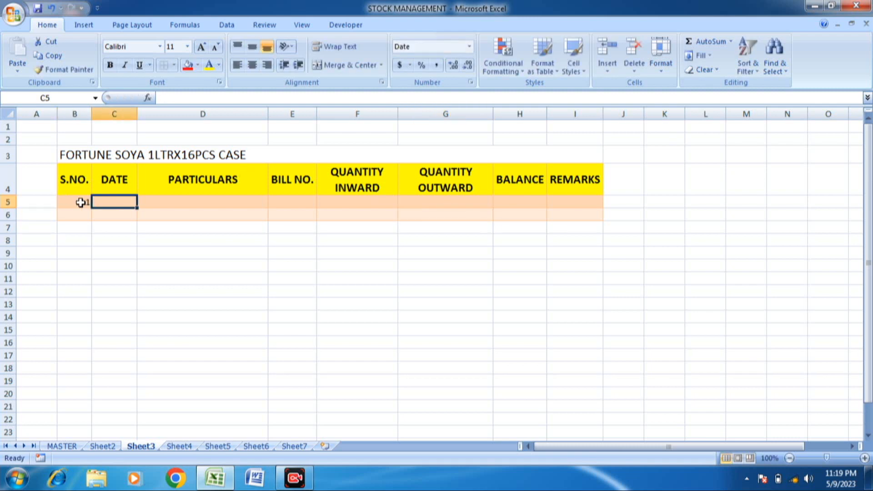
text(01.04)
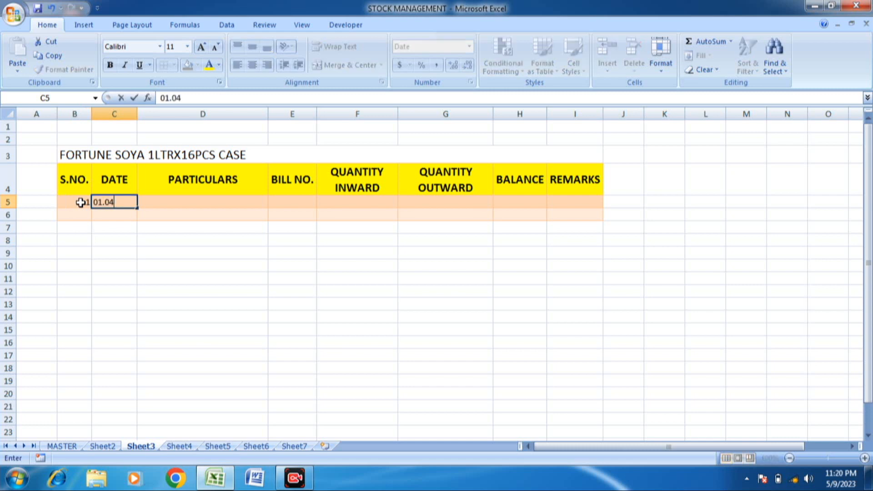
text(.23)
key(Tab)
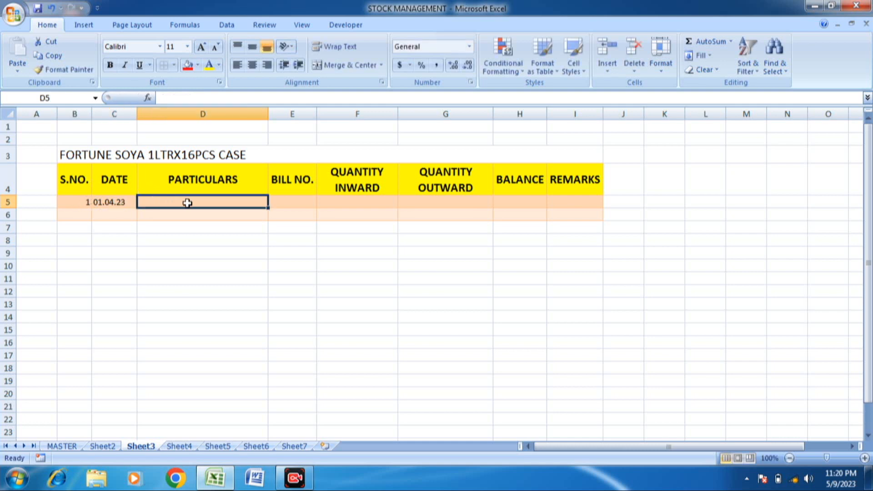
Step: Fill row 5 of Sheet3 with particulars FORTUNE INDIA PVT LTD, bill number 1250 and quantity inward 100
text(FORTUNE INDIA PVT LTD)
key(Tab)
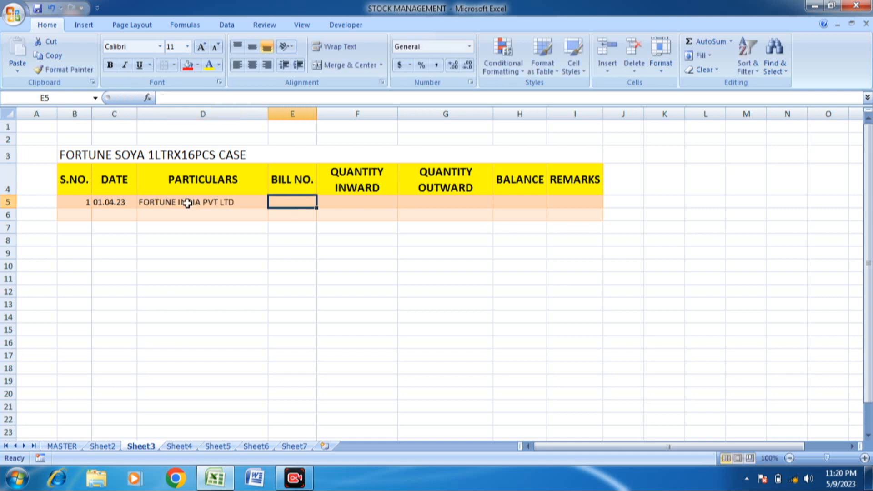
text(1250)
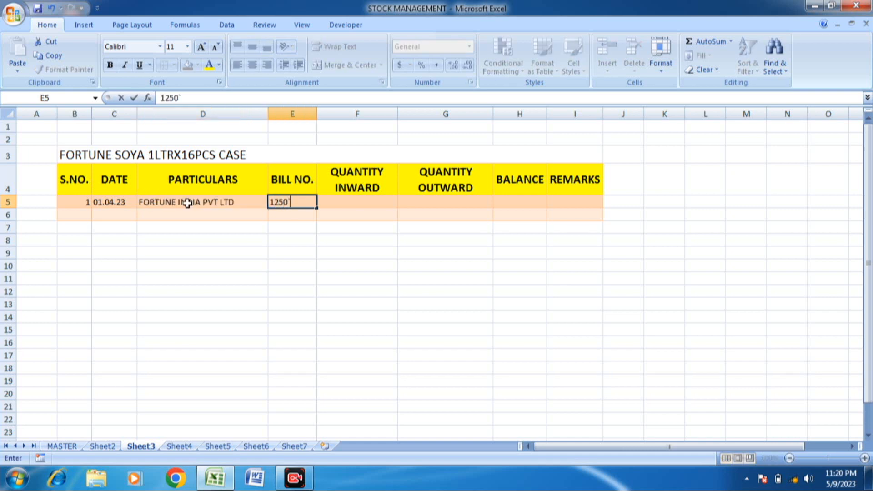
key(Tab)
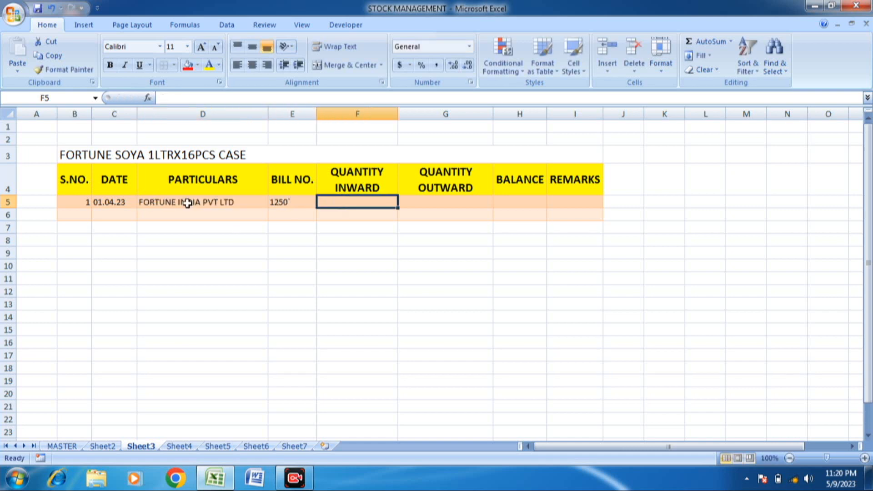
text(100)
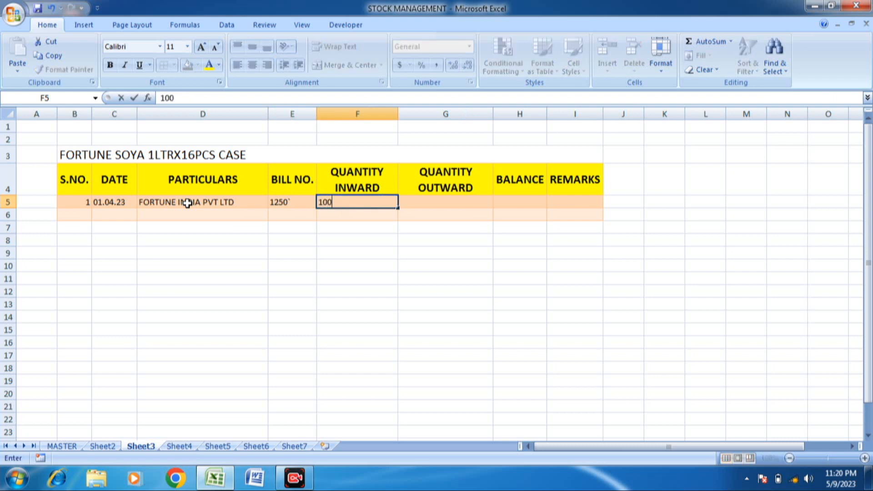
key(Tab)
key(Tab)
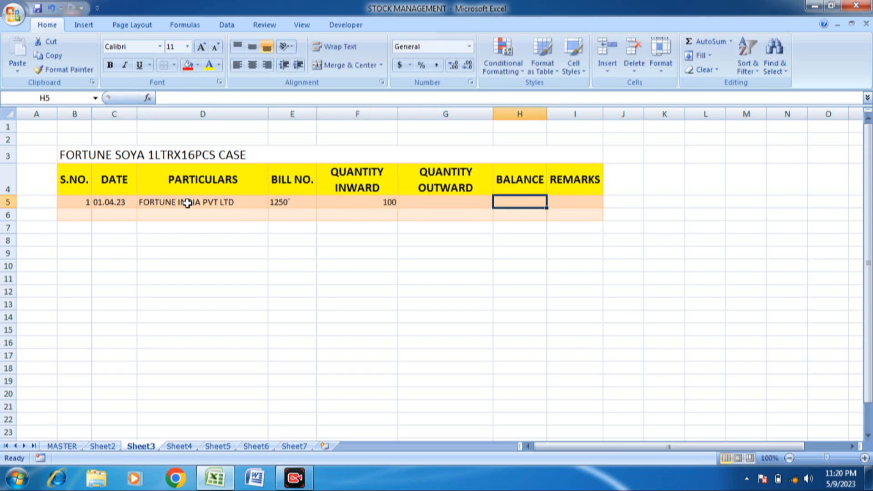
Step: Calculate the first entry's balance in H5 of Sheet3 with the formula =F5-G5
text(=)
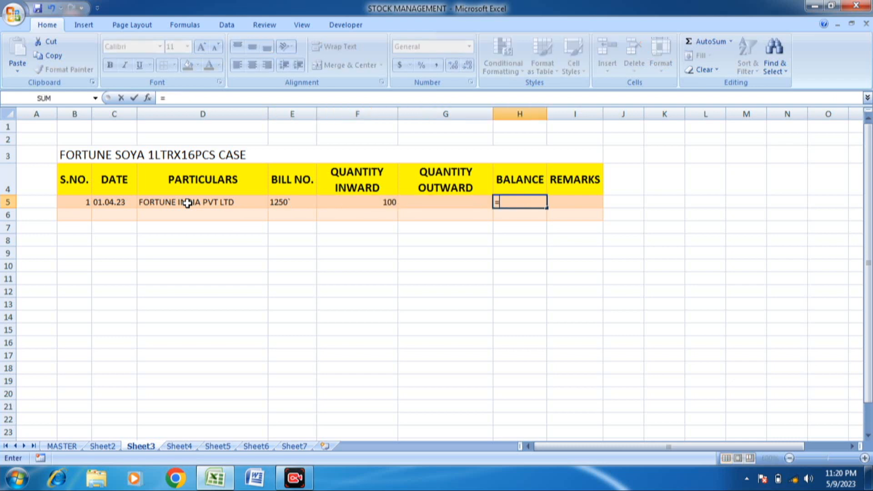
click(359, 202)
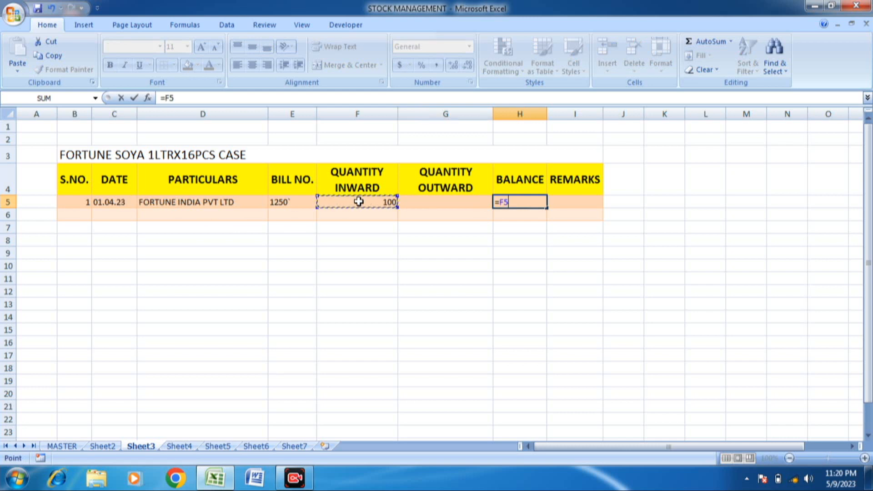
text(-)
click(443, 200)
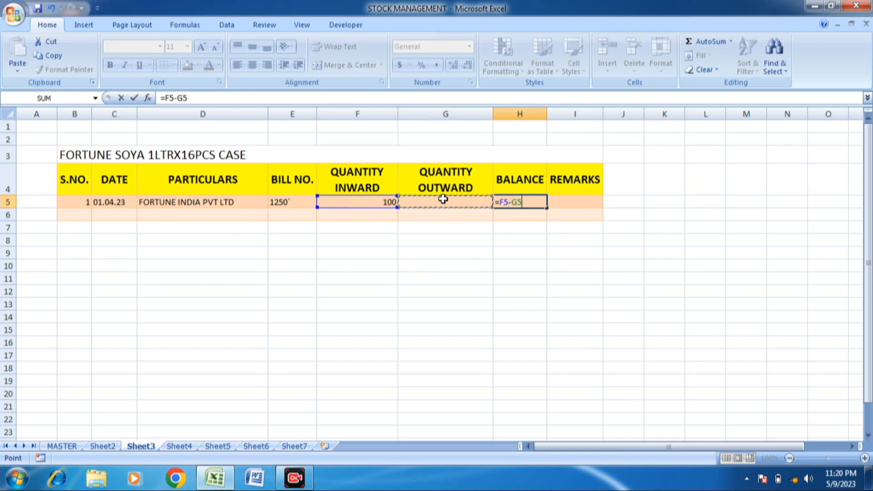
key(Return)
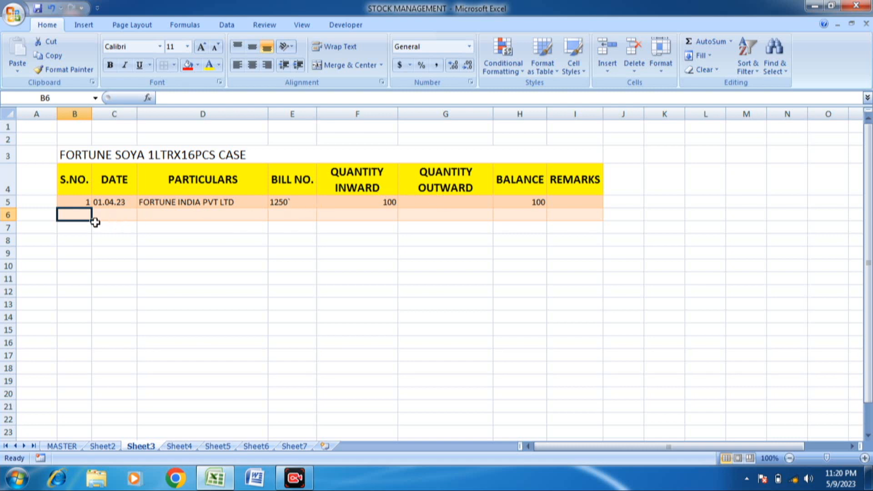
Step: Start the second Sheet3 stock entry in row 6 with serial number 2 and date 02.04.23
text(02)
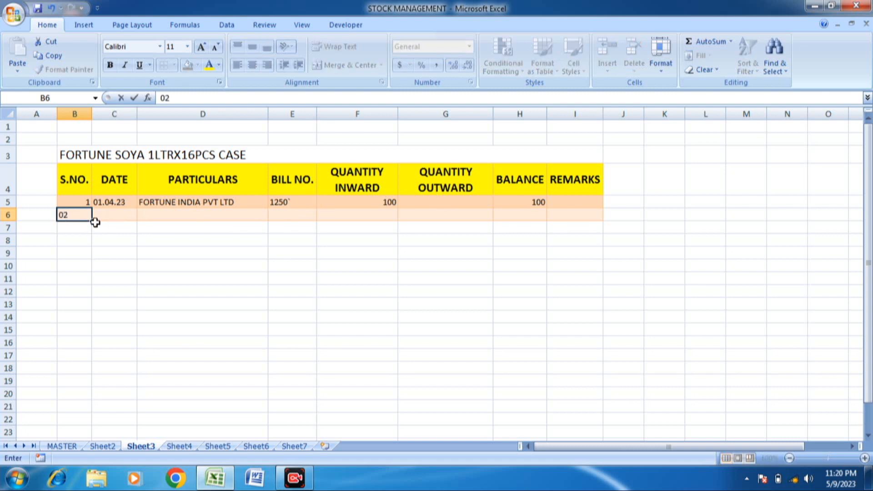
key(Tab)
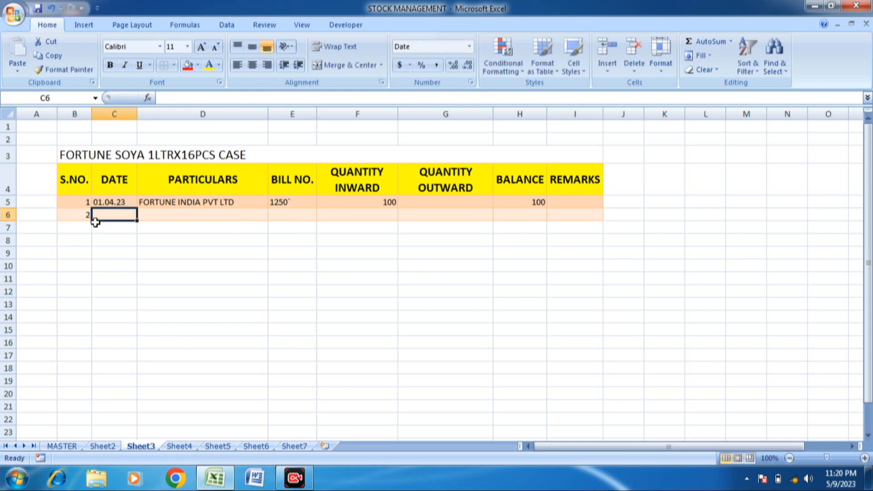
text(01)
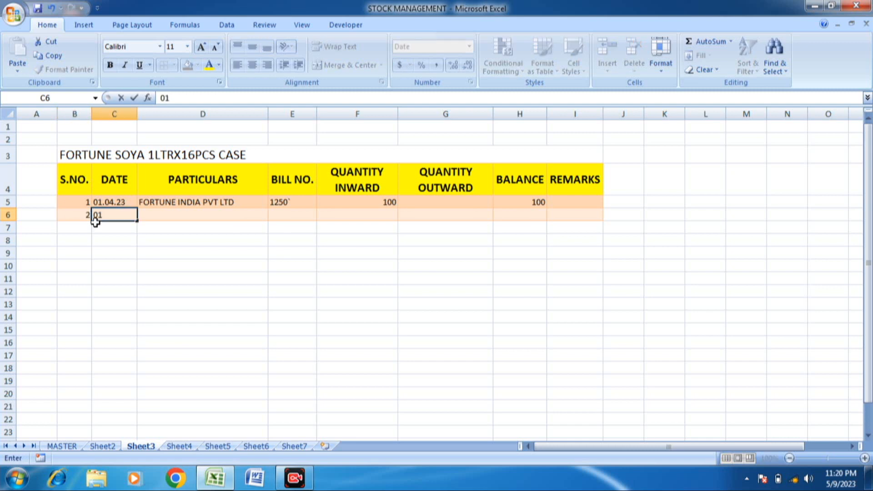
text(.0)
text(55)
key(BackSpace)
key(BackSpace)
key(BackSpace)
key(BackSpace)
key(BackSpace)
text(02.05)
text(.20)
text(3)
key(Tab)
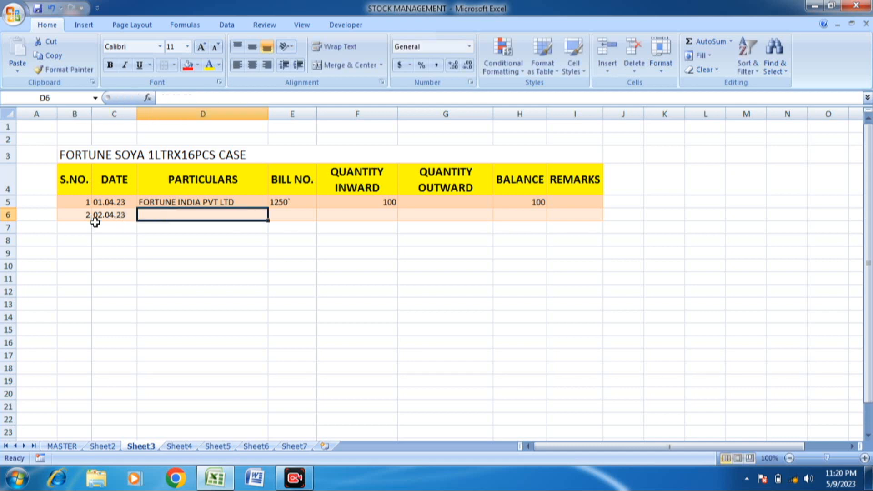
Step: Fill row 6 of Sheet3 with particulars RAJ ENTERPRISES, bill number 125 and quantity outward 50
text(RAJ ENTERPRISES)
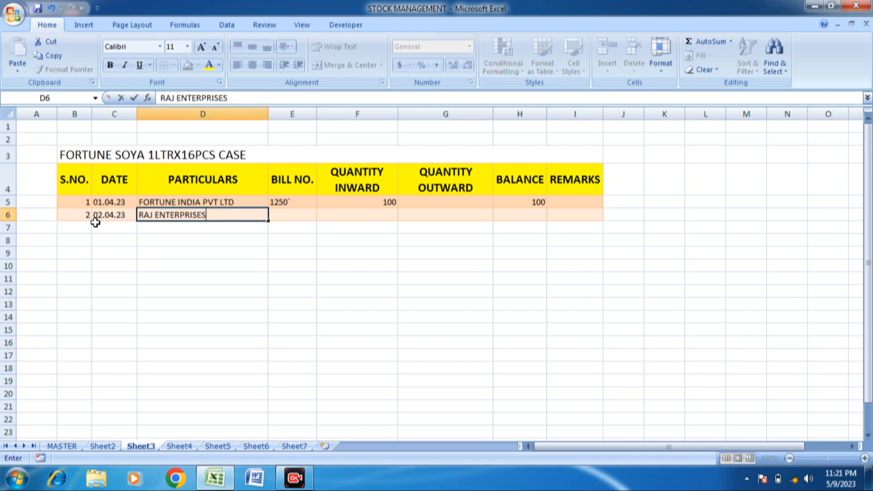
key(Tab)
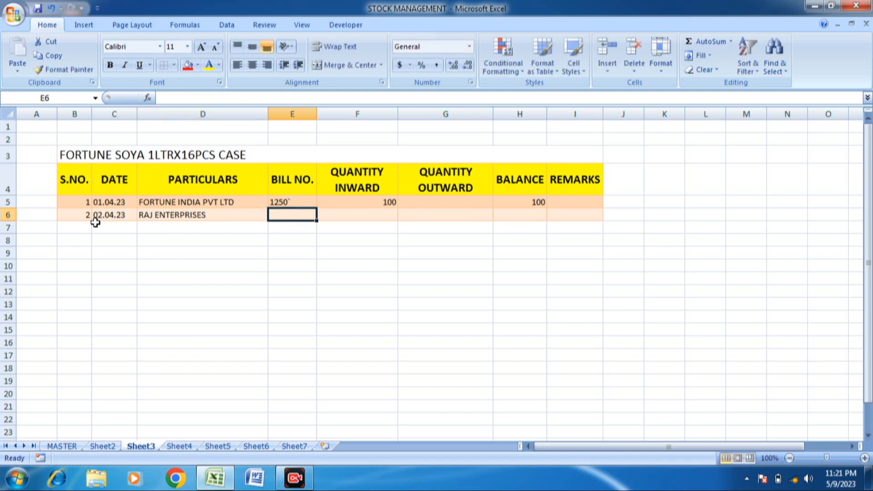
text(125)
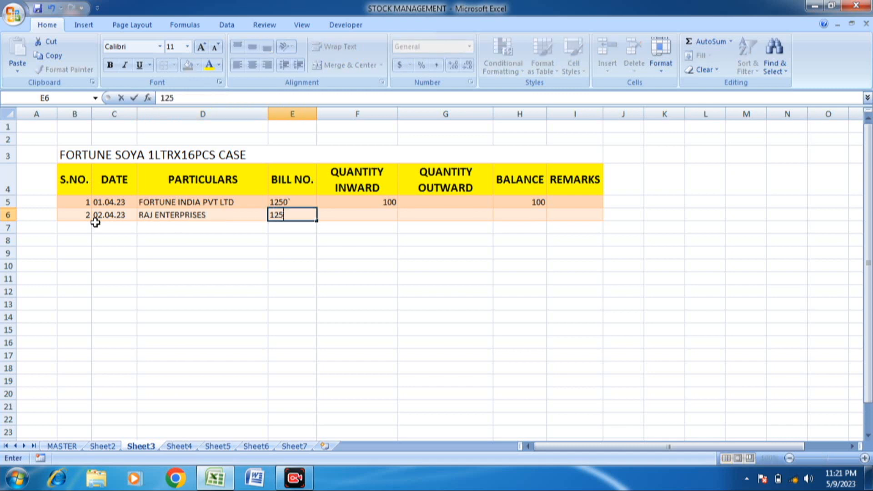
key(Tab)
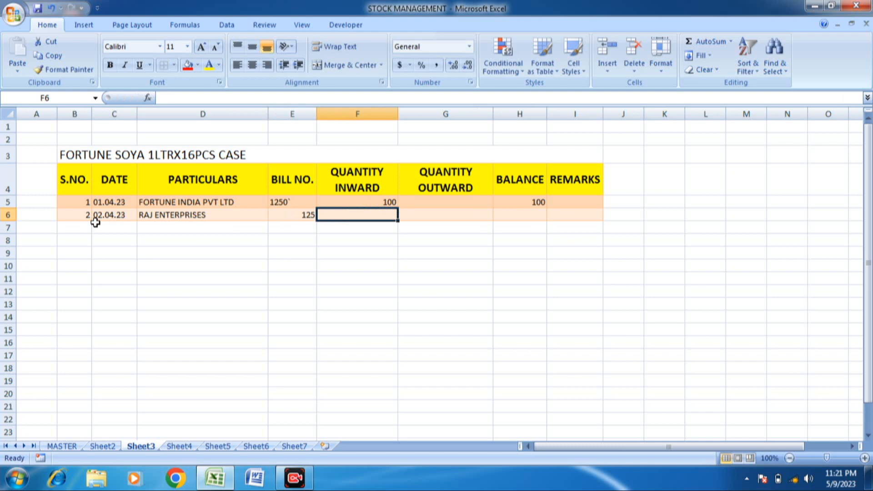
key(Tab)
text(5)
key(Tab)
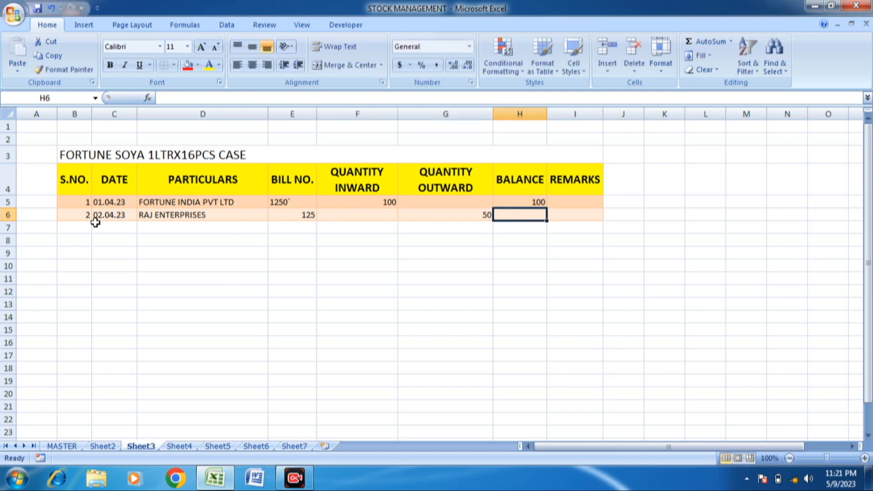
Step: Calculate the running balance in H6 of Sheet3 with the formula =H5+F6-G6
text(=)
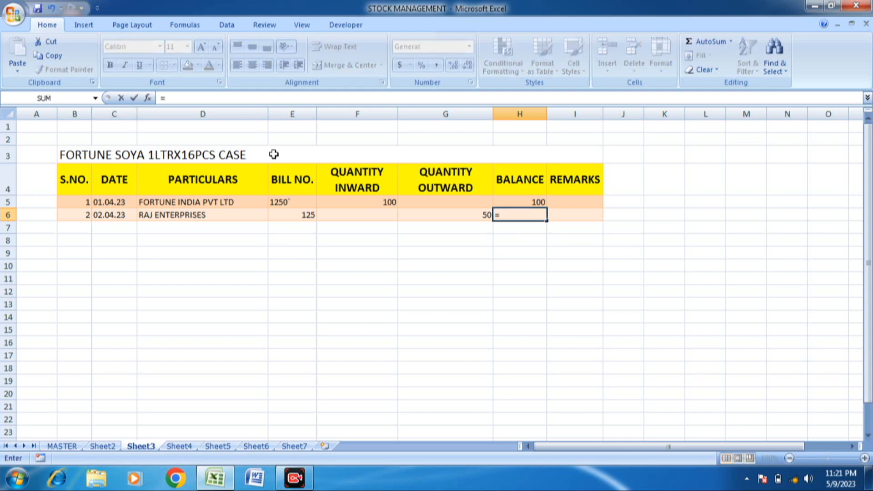
click(522, 204)
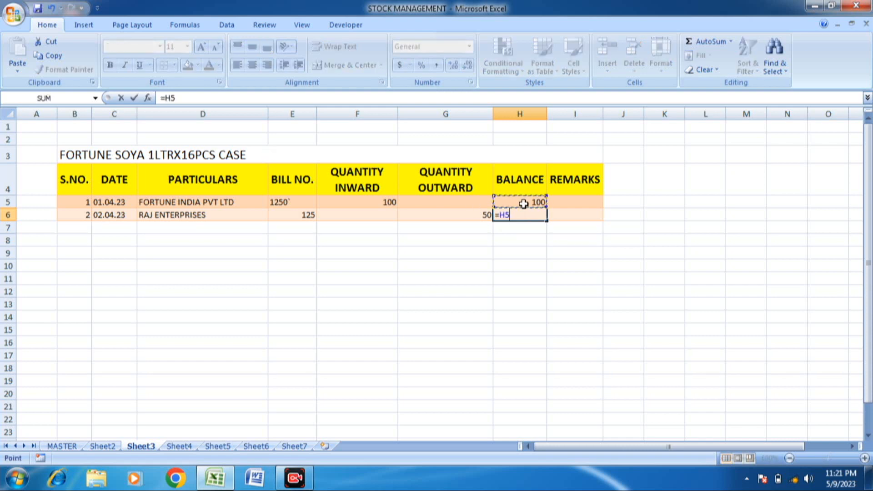
text(+)
click(370, 215)
text(-)
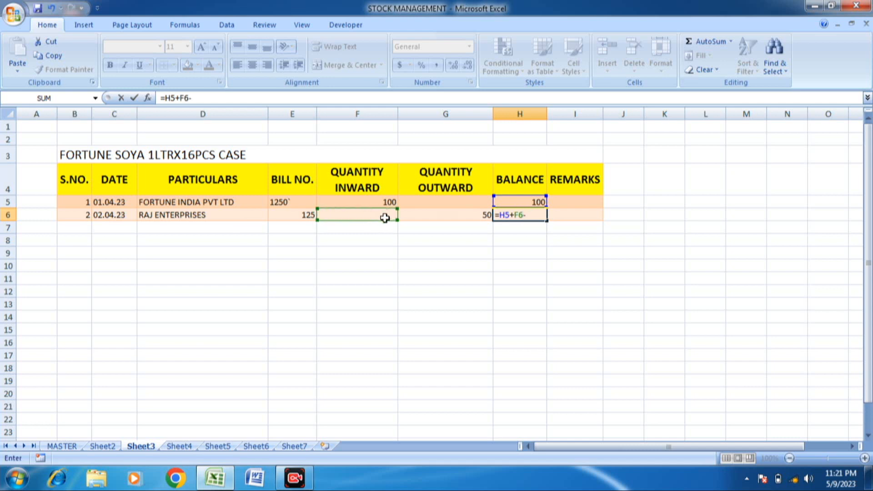
click(454, 218)
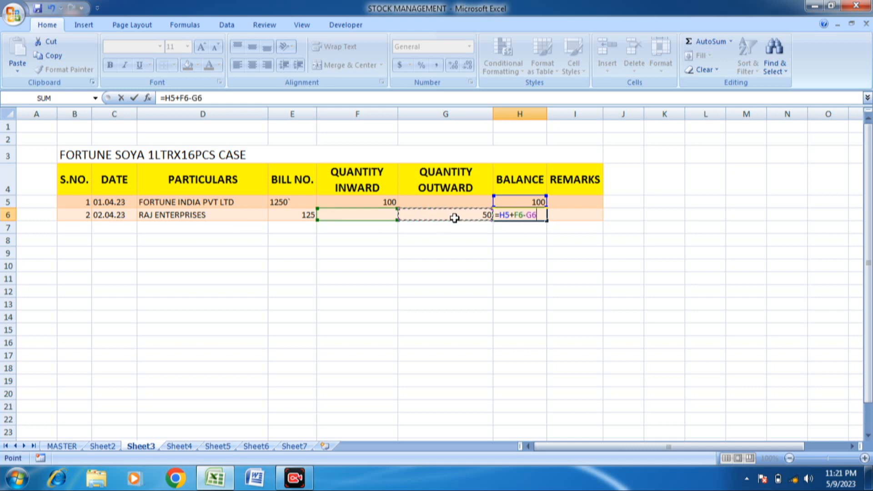
key(Return)
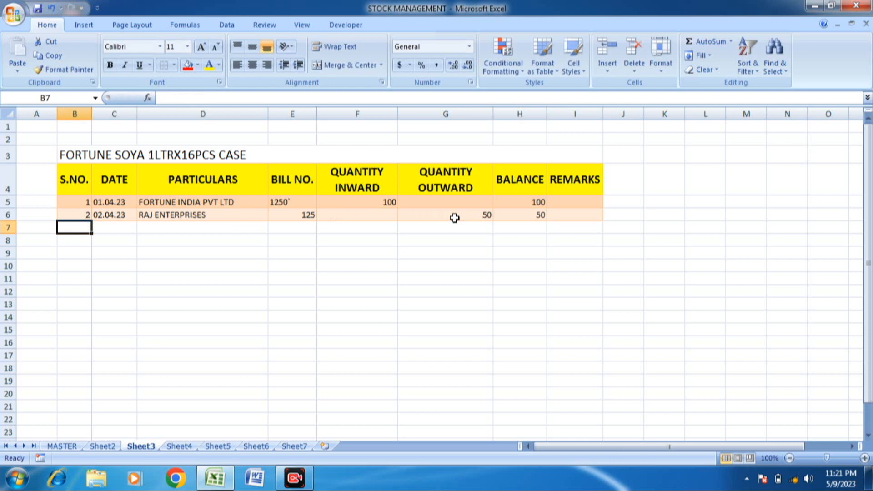
click(522, 216)
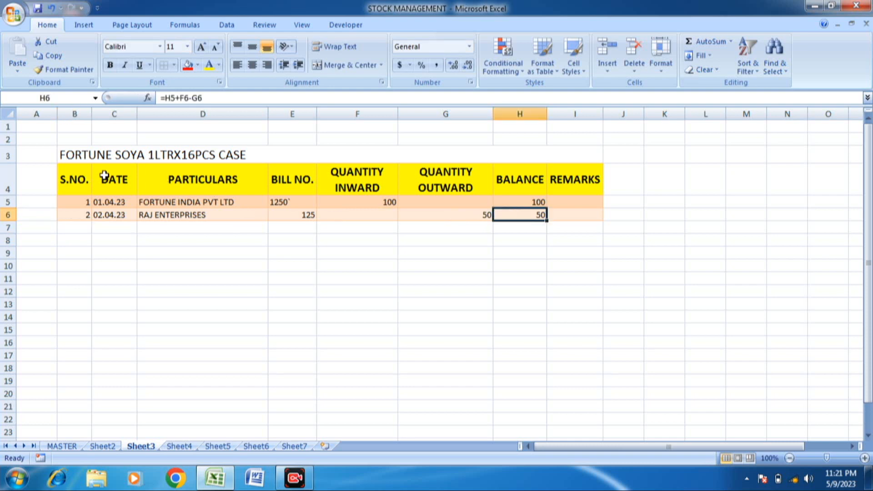
Step: Convert the stock range B4:I6 on Sheet3 into a table with headers
click(72, 180)
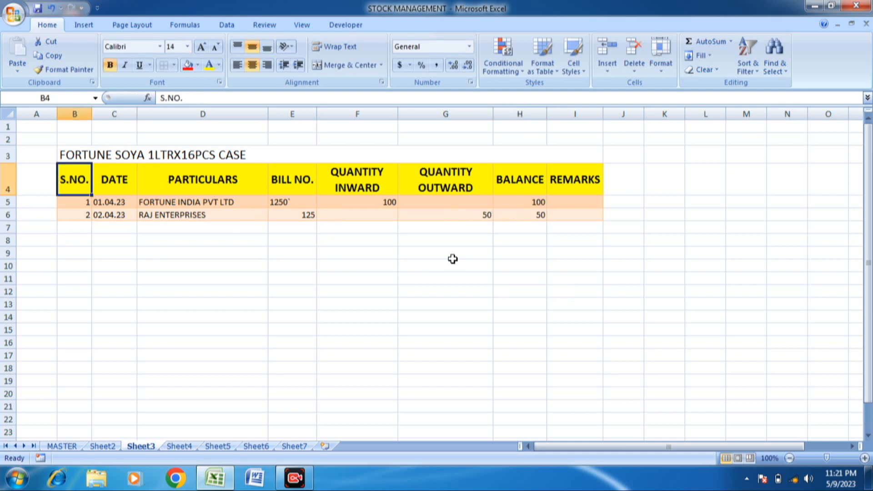
drag(78, 179, 581, 223)
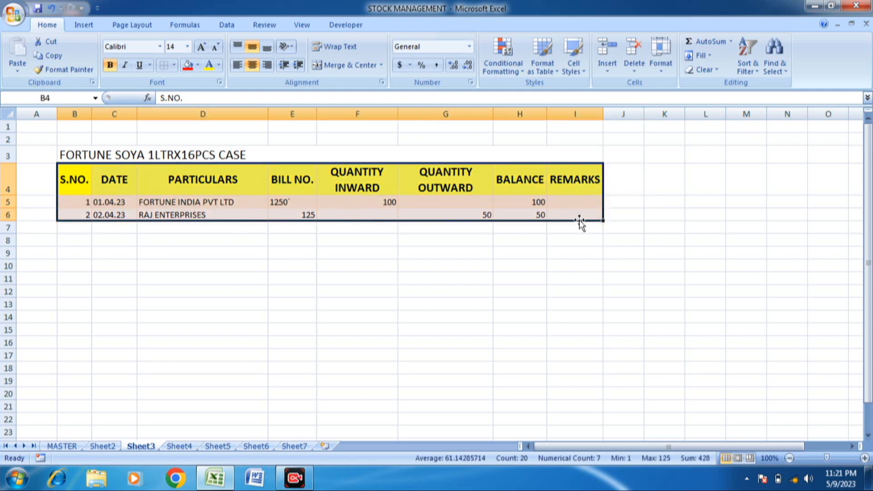
key(ctrl+t)
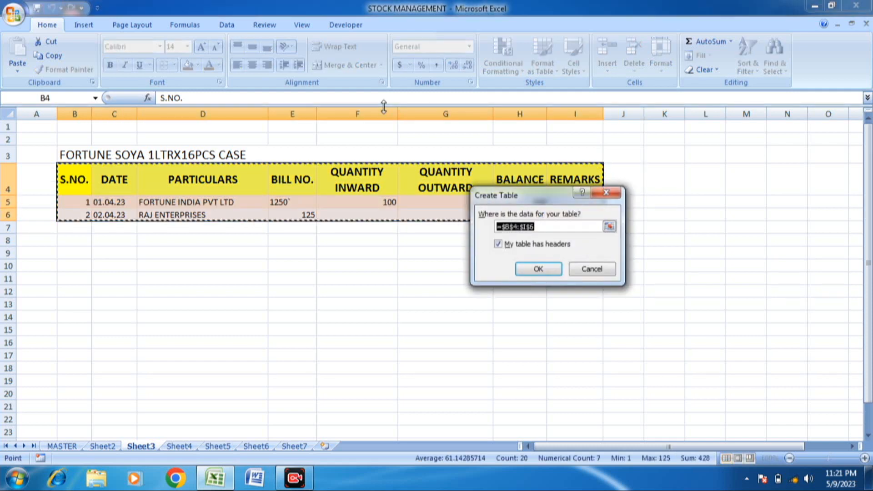
click(546, 269)
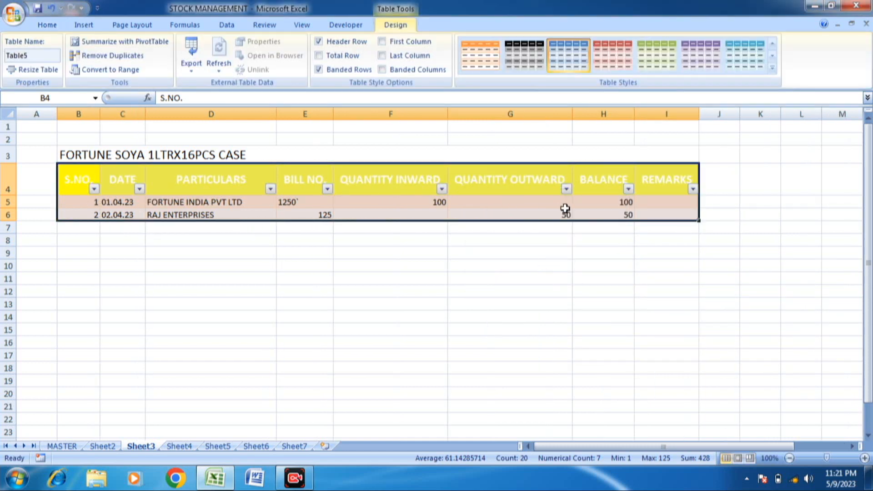
Step: Add a new row 7 to the end of the Sheet3 table and apply a red medium table style
click(565, 210)
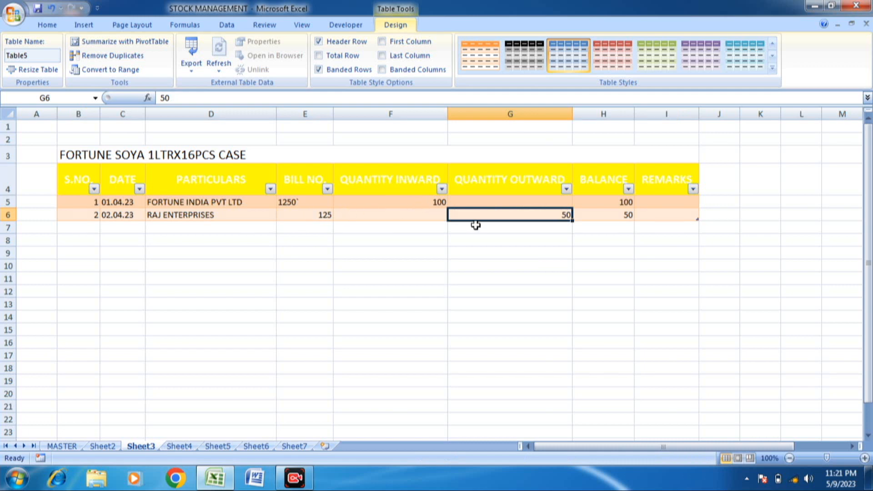
key(Right)
key(Right)
key(Tab)
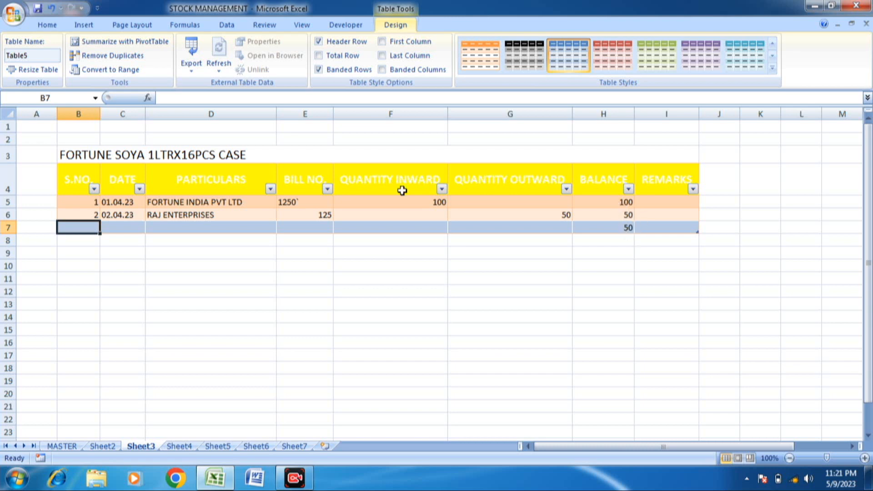
click(772, 67)
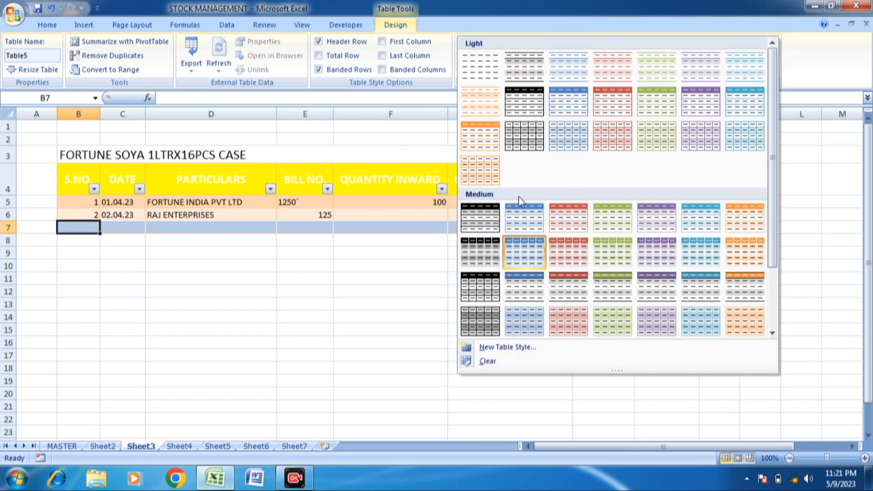
click(567, 323)
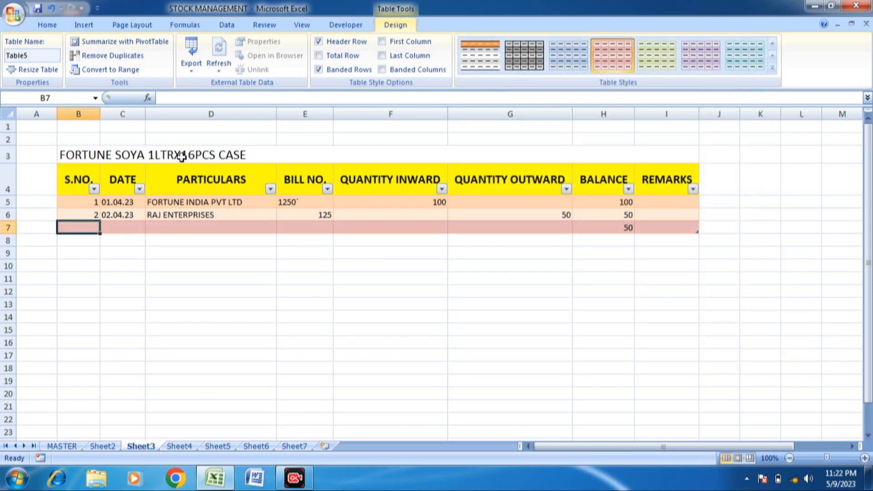
Step: Hyperlink the item FORTUNE SOYA 1LTRX16PCS CASE in B8 of MASTER to Sheet3 and set its font size to 14
click(65, 449)
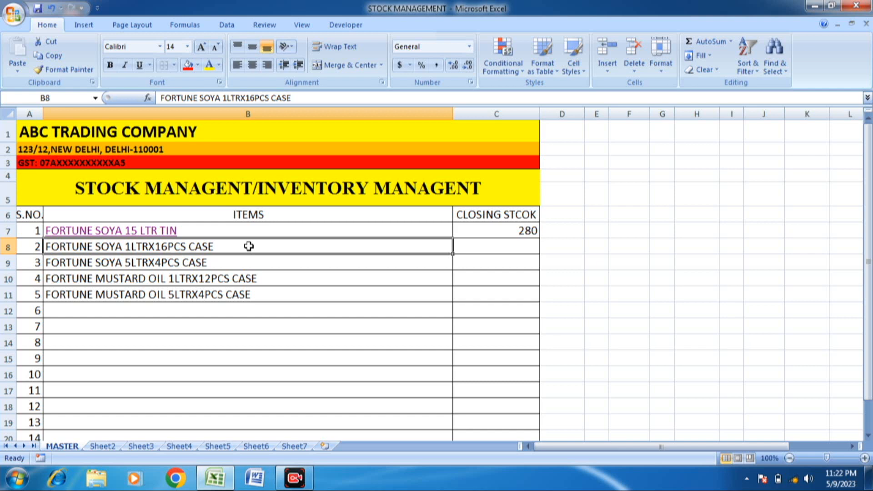
key(ctrl+k)
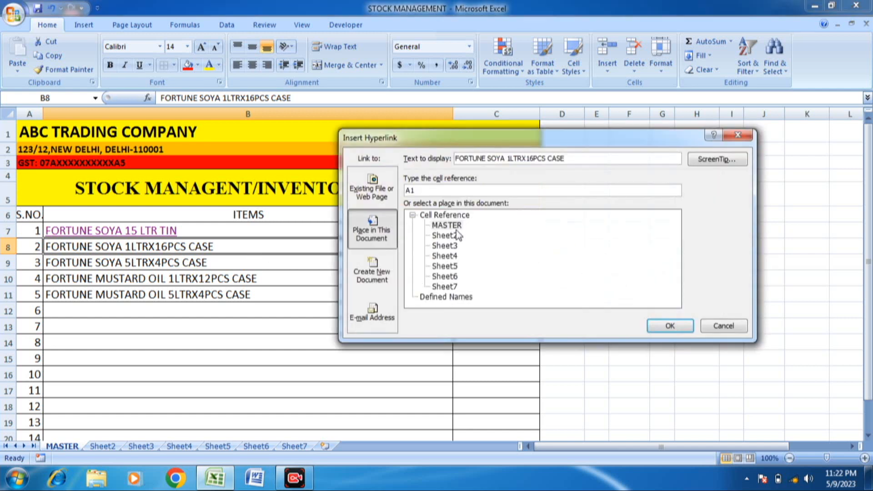
click(455, 246)
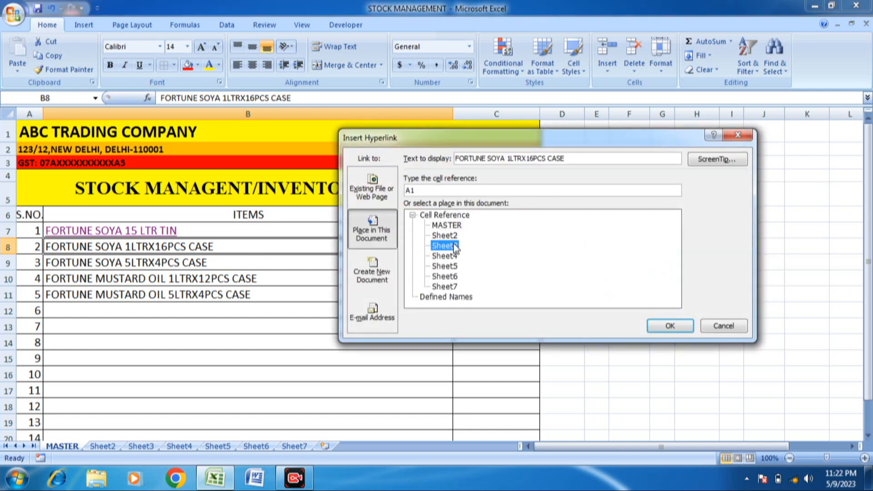
click(668, 326)
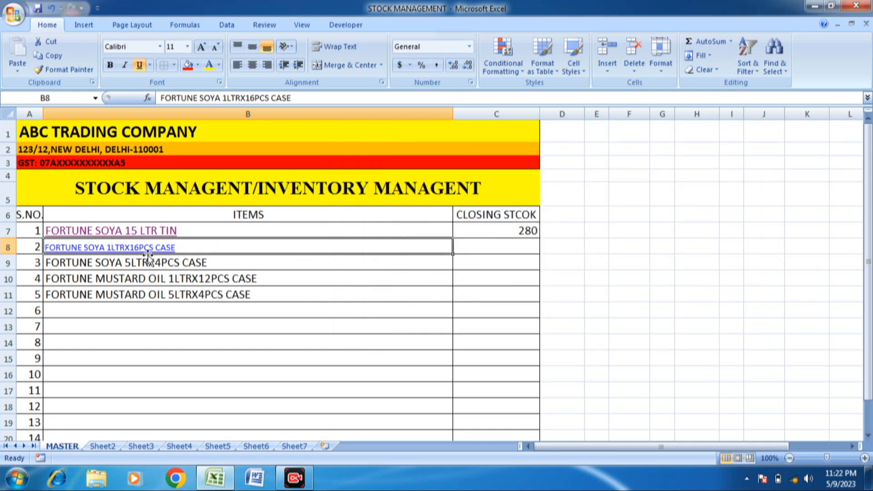
click(202, 47)
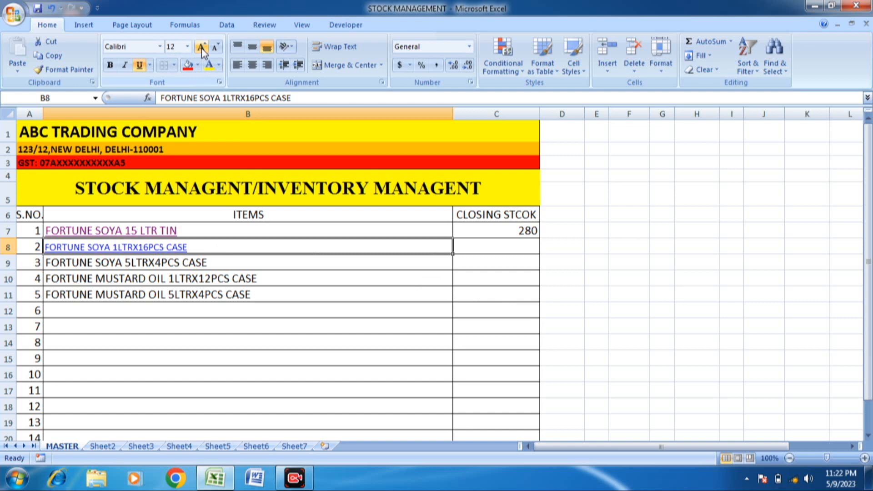
click(201, 47)
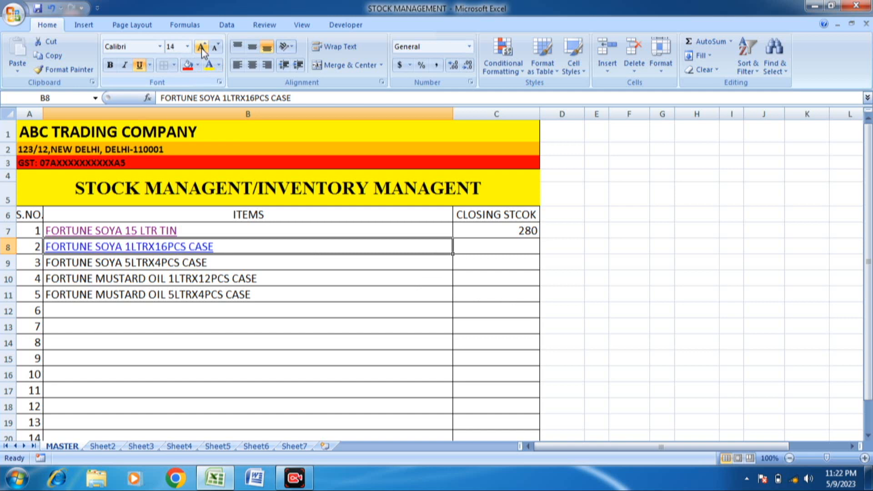
Step: Hyperlink the item title in B3 of Sheet3 to the MASTER sheet and set its font size to 16
click(170, 246)
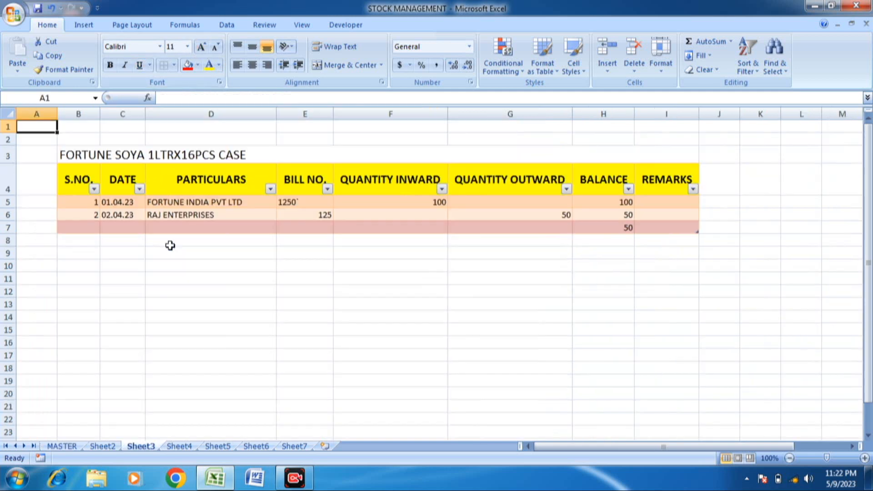
click(85, 155)
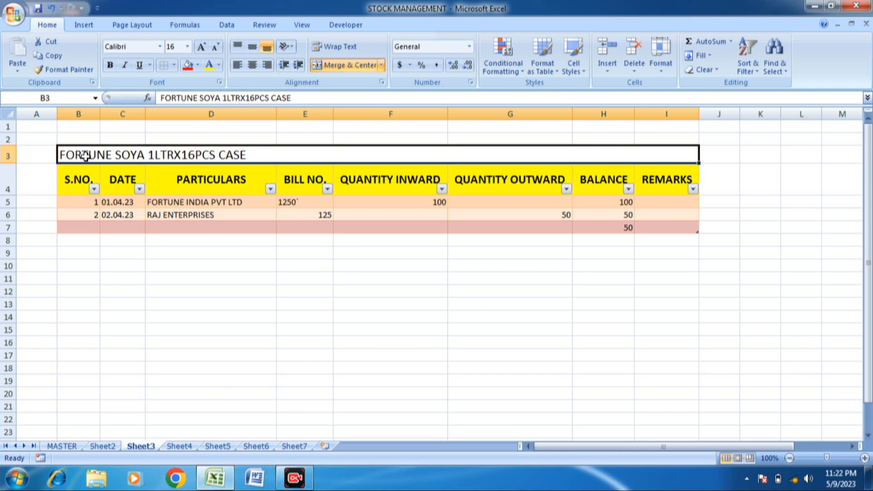
key(ctrl+k)
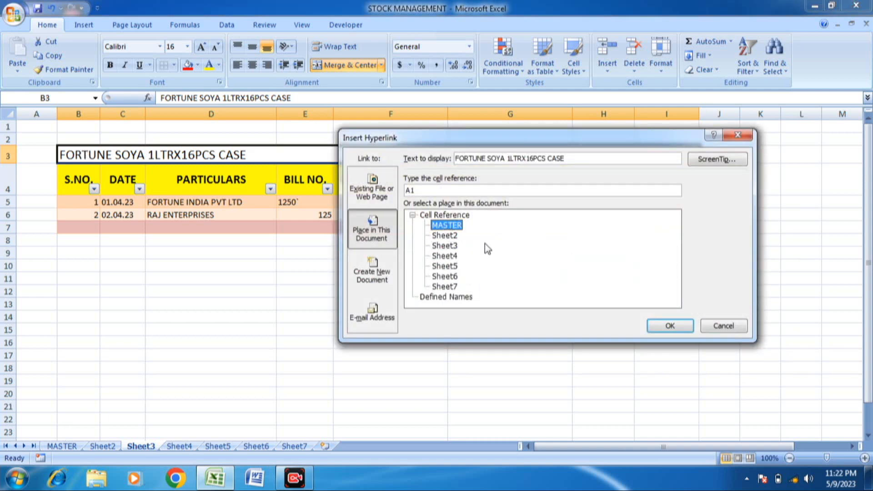
click(680, 324)
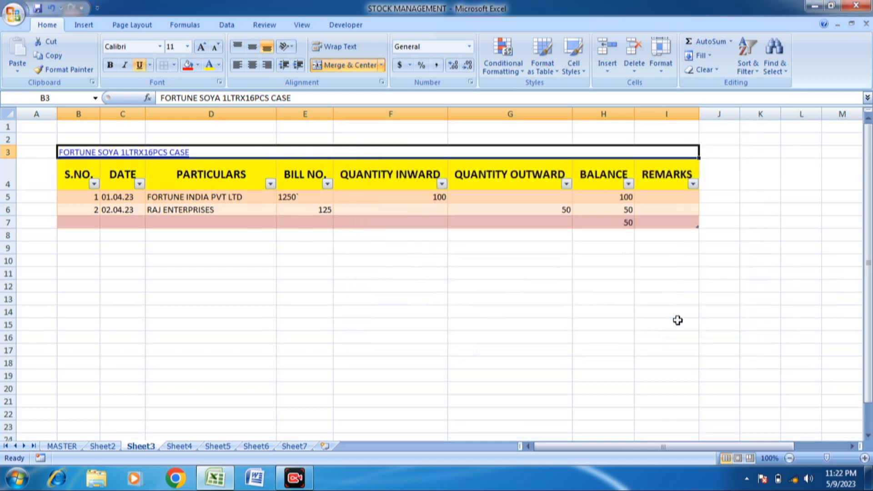
click(200, 47)
click(201, 47)
click(201, 46)
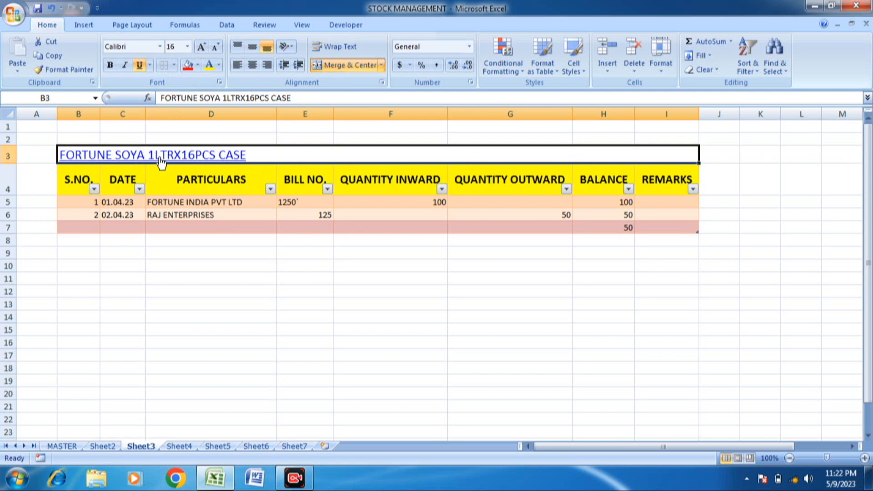
Step: Test the links between the Sheet3 title and the FORTUNE SOYA 1LTRX16PCS CASE item on MASTER in both directions
click(160, 158)
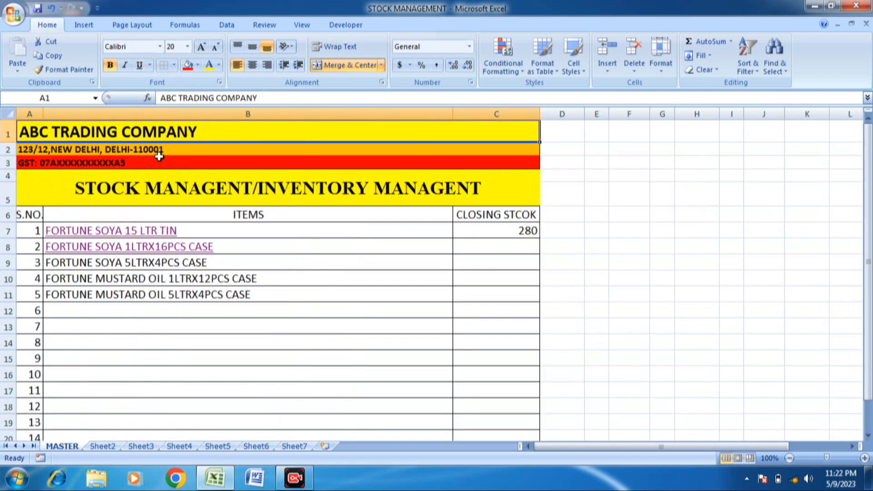
click(169, 256)
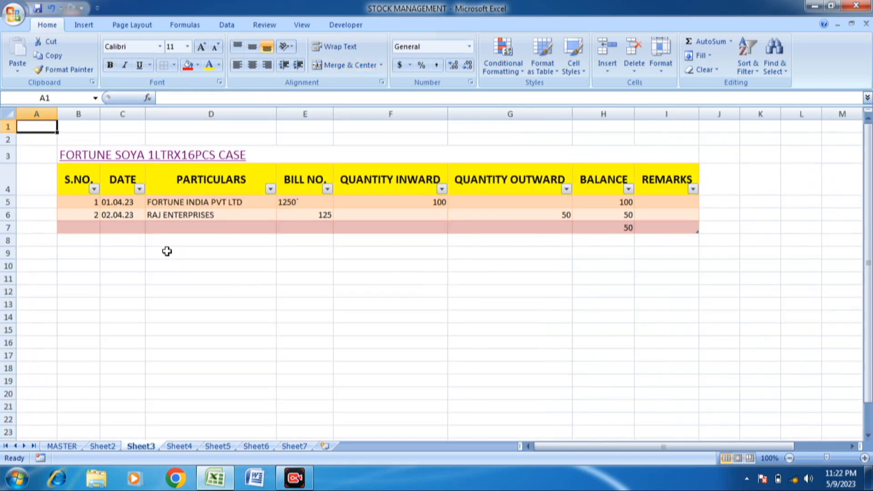
click(197, 152)
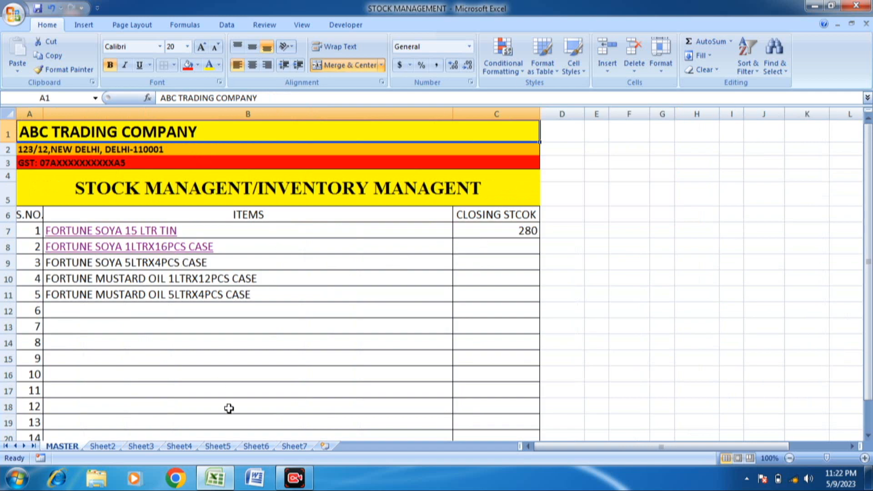
Step: Add a total row to the FORTUNE SOYA 1LTRX16PCS CASE table on Sheet3
click(210, 249)
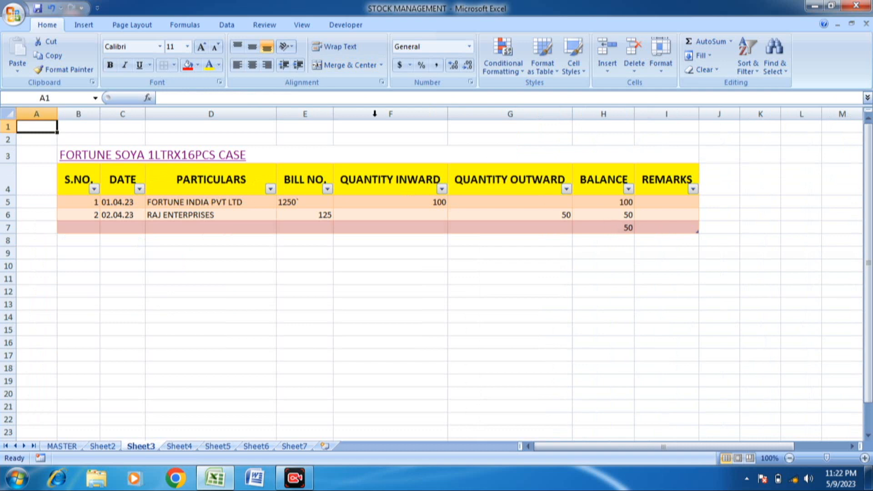
click(502, 193)
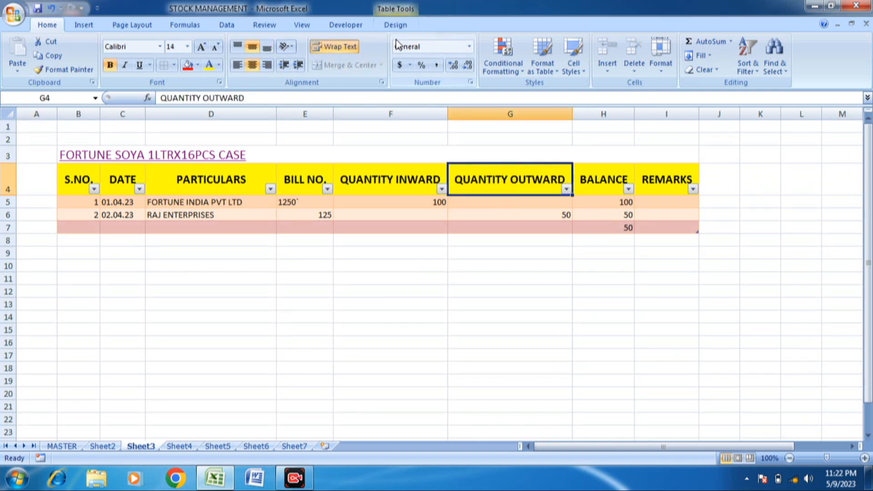
click(393, 26)
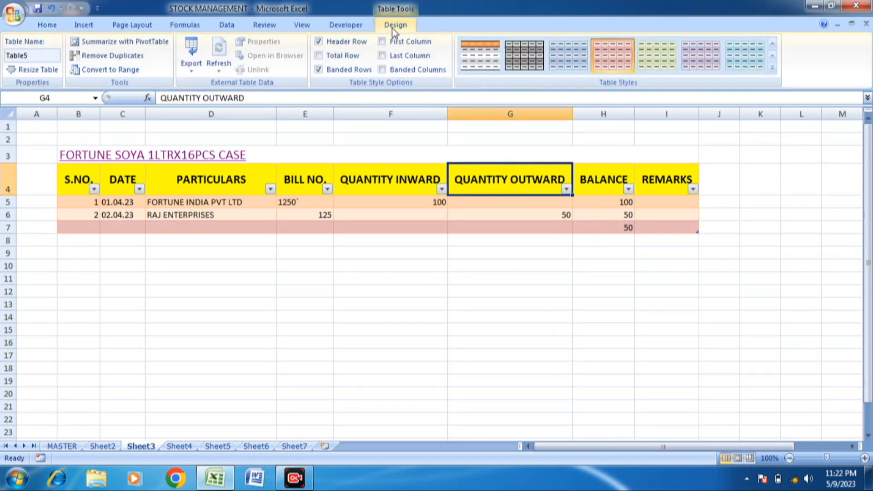
click(319, 56)
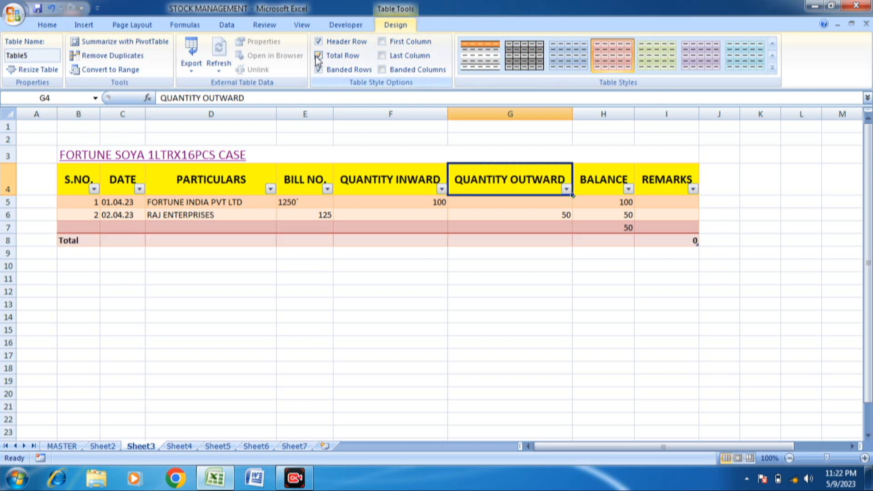
Step: Set the total row of the Sheet3 table to Sum for the QUANTITY OUTWARD and QUANTITY INWARD columns
click(532, 240)
click(578, 241)
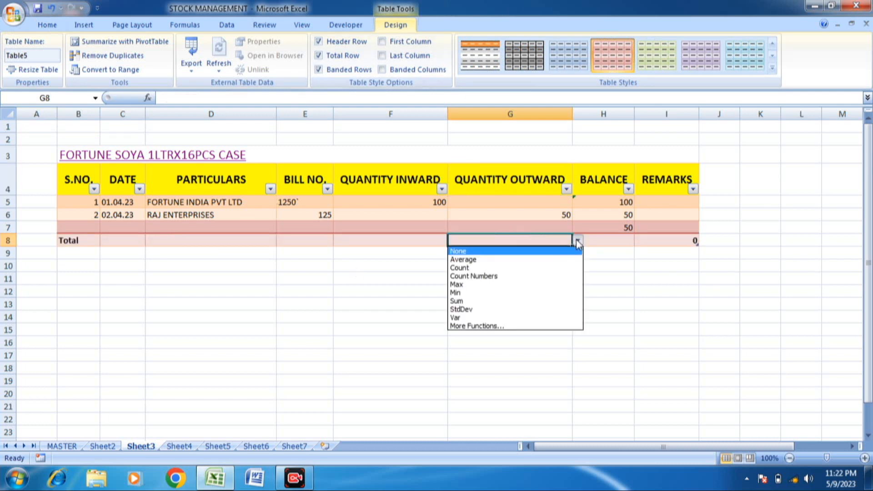
click(464, 301)
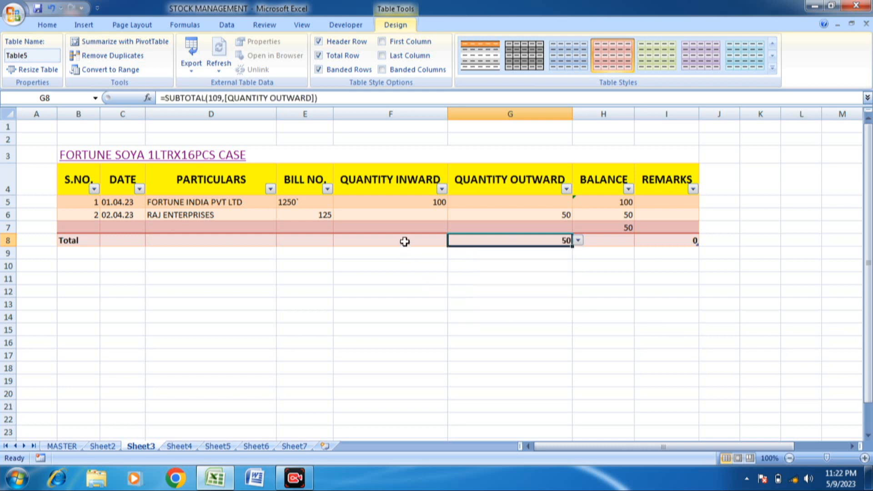
click(405, 241)
click(453, 240)
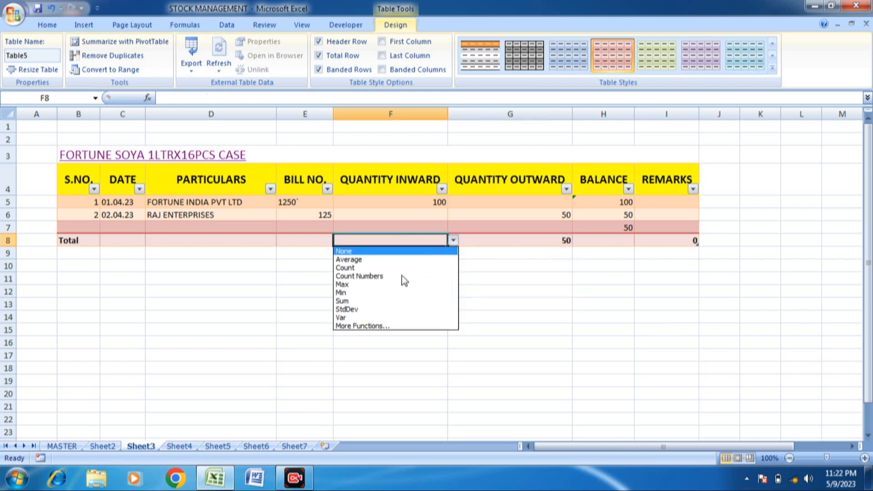
click(342, 301)
key(ctrl+a)
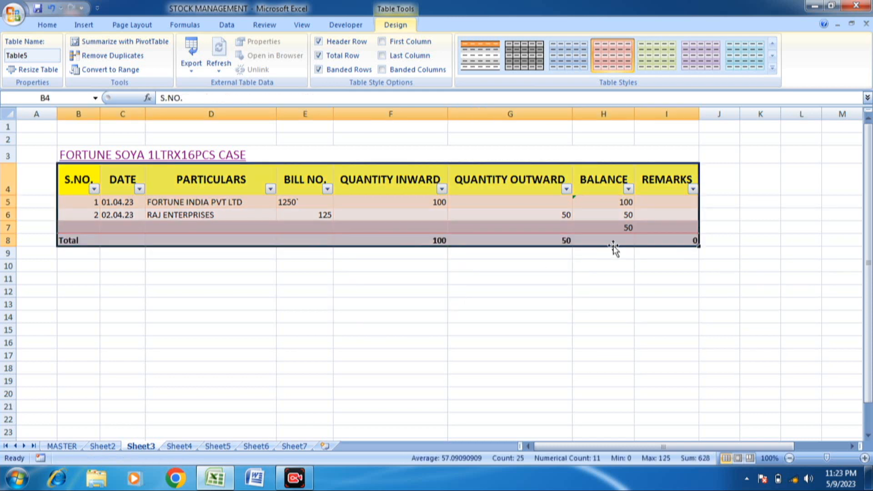
Step: Calculate the total balance in H8 of Sheet3 as the QUANTITY INWARD total minus the QUANTITY OUTWARD total
click(607, 239)
text(=)
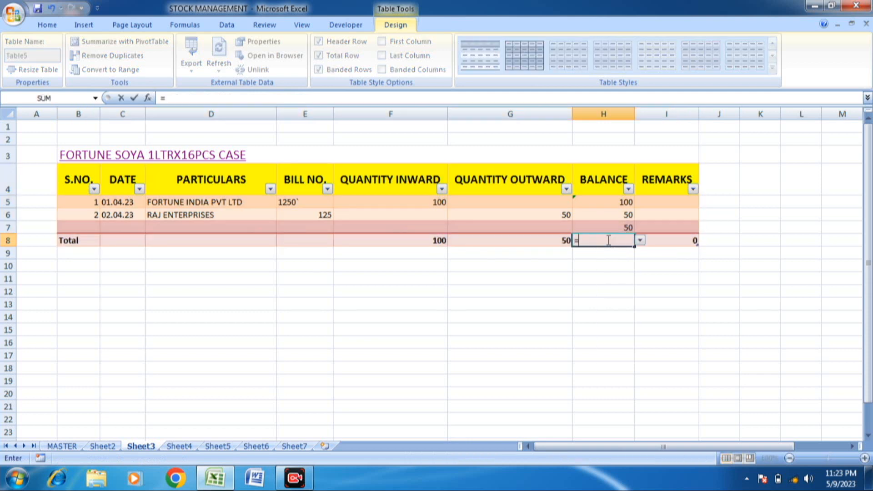
click(435, 242)
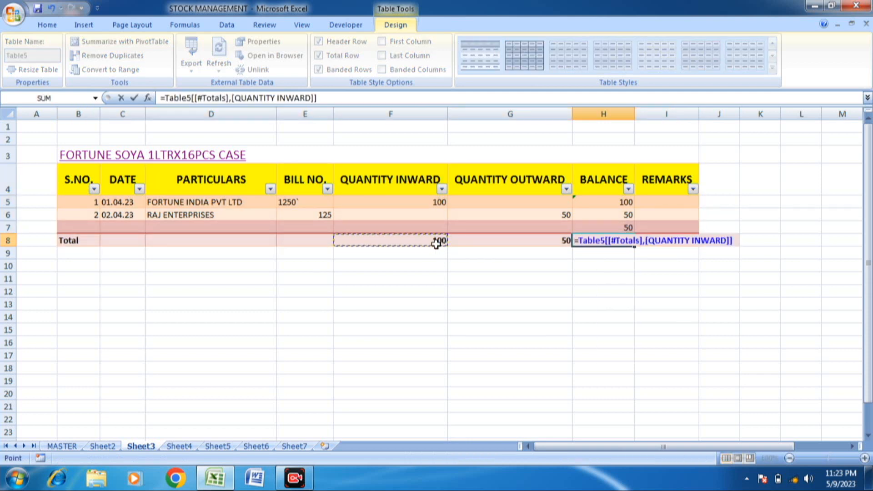
text(-)
click(484, 242)
key(Return)
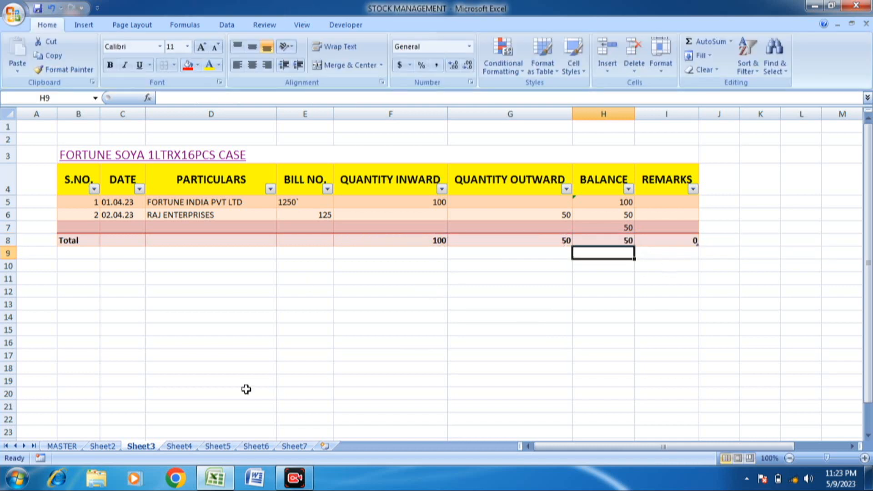
Step: Link the closing stock in C8 of MASTER to the total balance in H8 of Sheet3
click(63, 447)
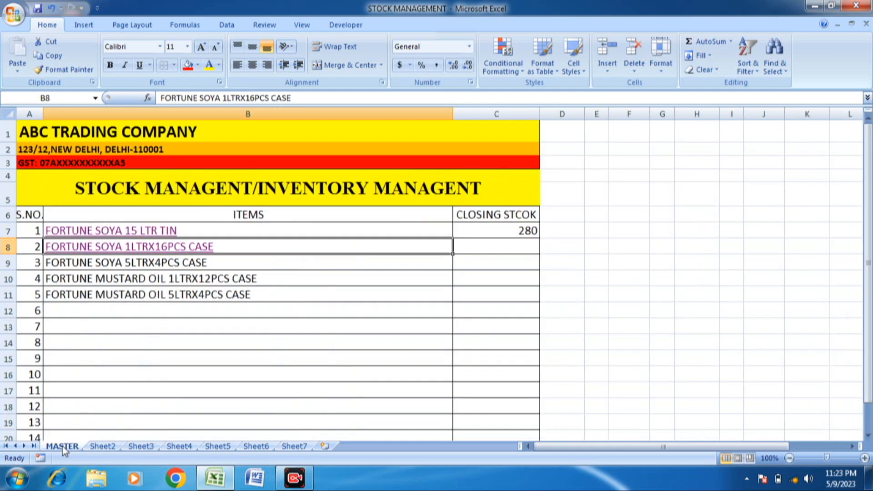
click(504, 248)
text(=)
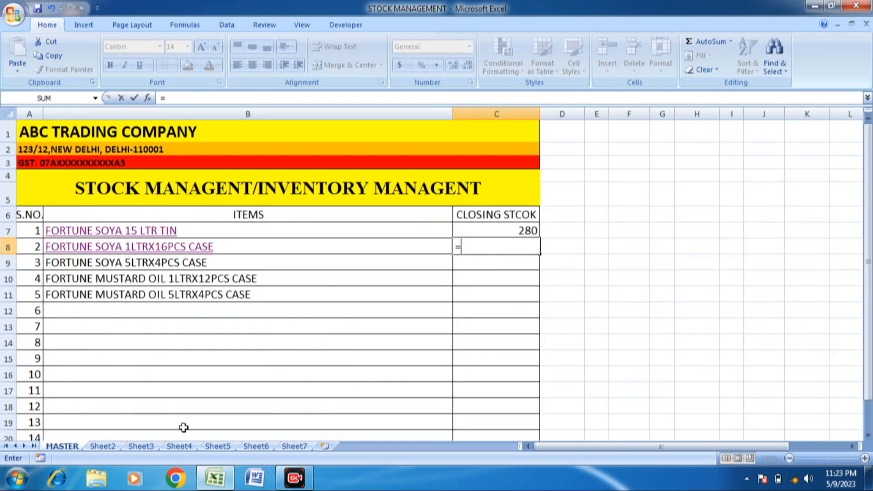
click(136, 447)
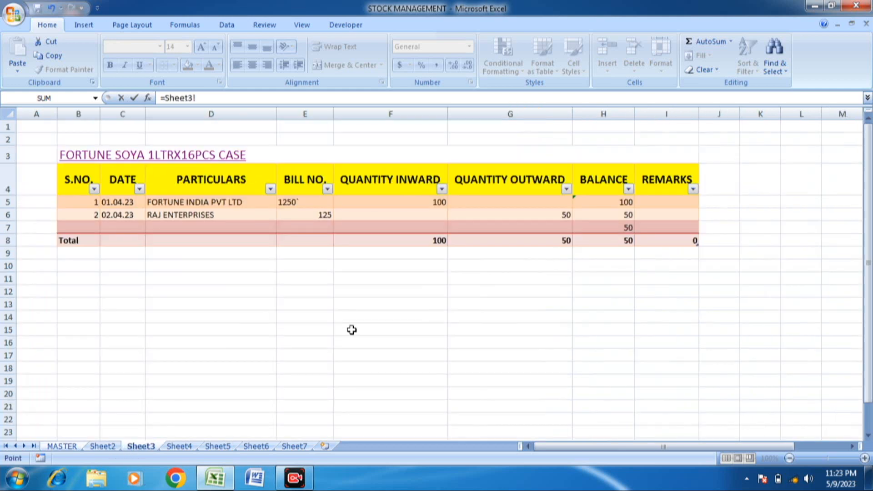
click(613, 243)
key(Return)
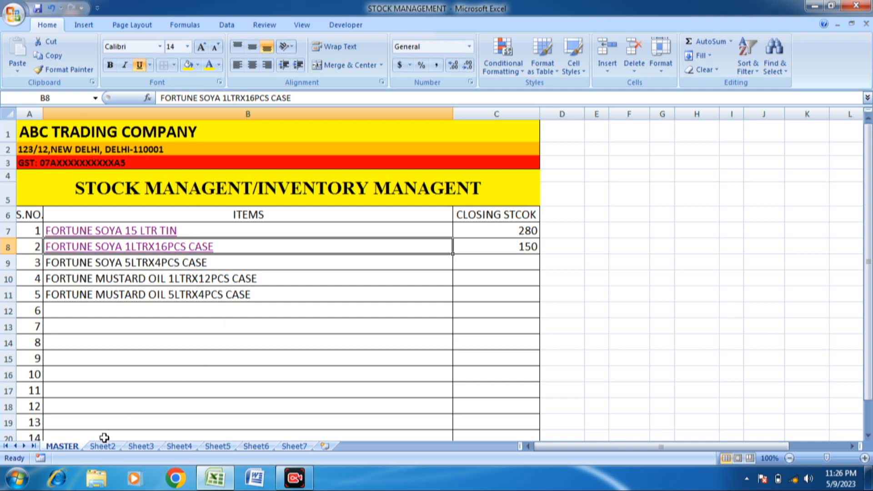
Step: Follow the FORTUNE SOYA 1LTRX16PCS CASE link to review its stock table and return to MASTER through the title link
click(169, 251)
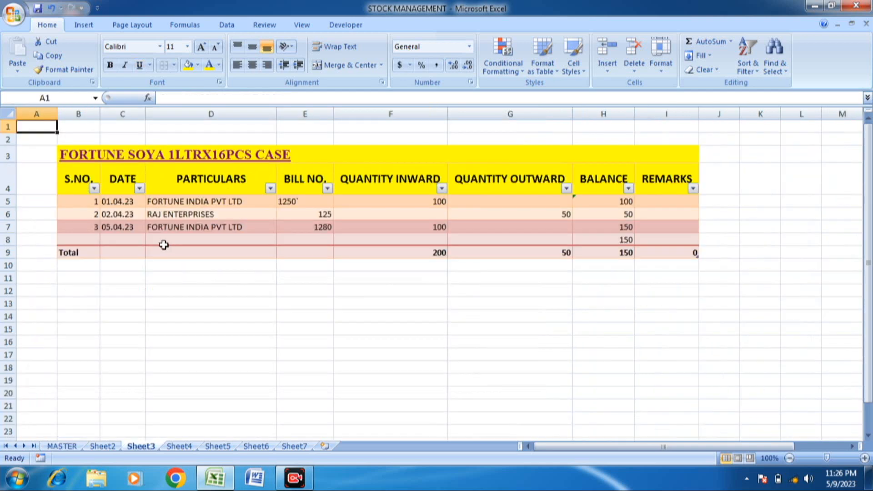
click(196, 161)
click(196, 160)
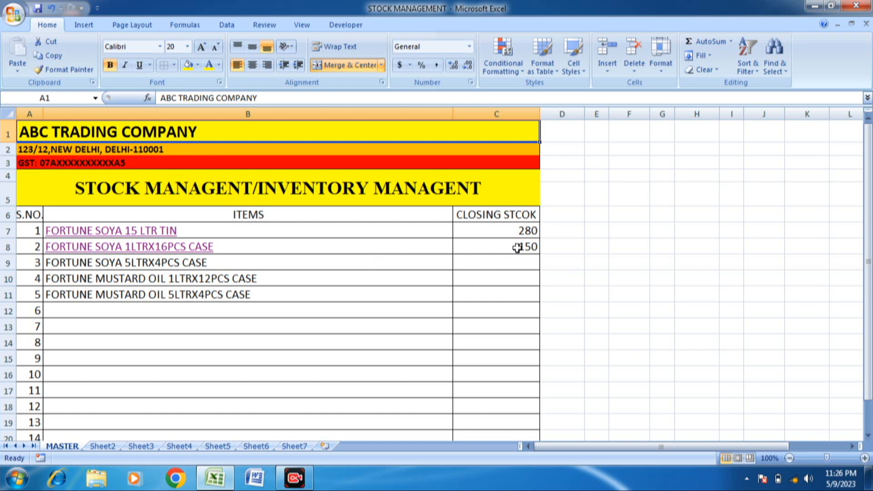
Step: Enter a person's name as the remark in I9 of the FORTUNE SOYA 15 LTR TIN table and return to MASTER through its title link
click(139, 232)
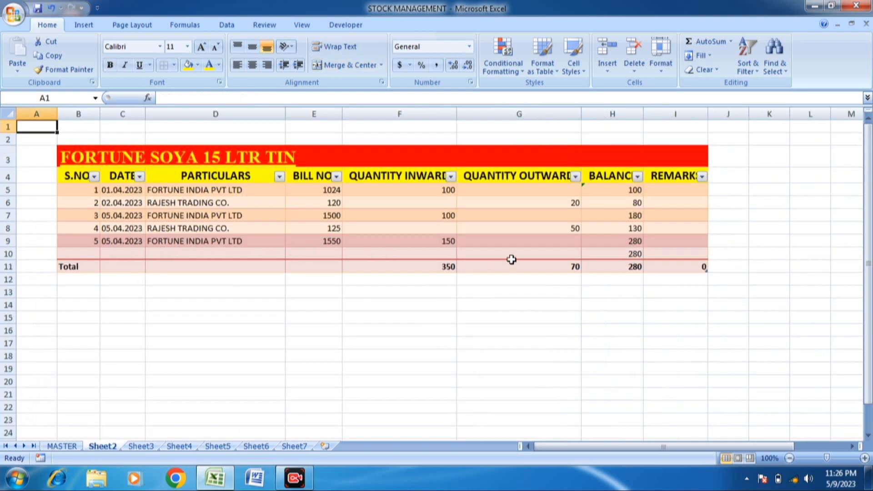
click(665, 253)
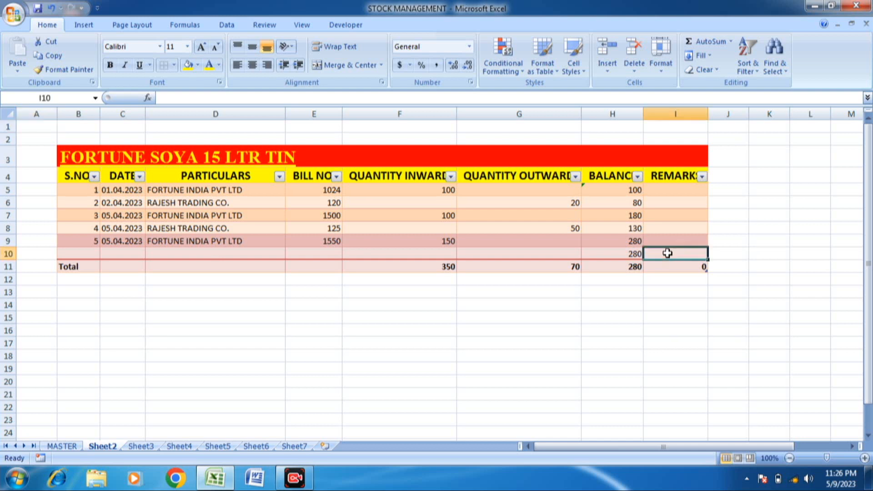
click(670, 237)
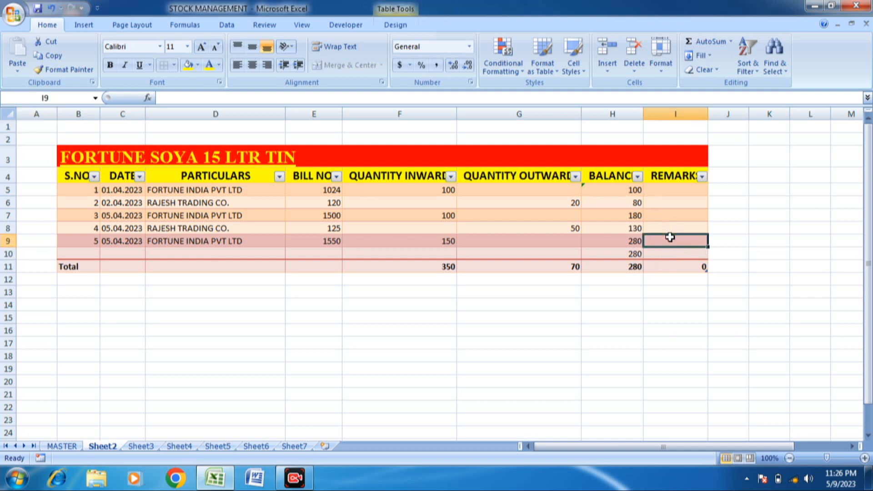
text(RAM)
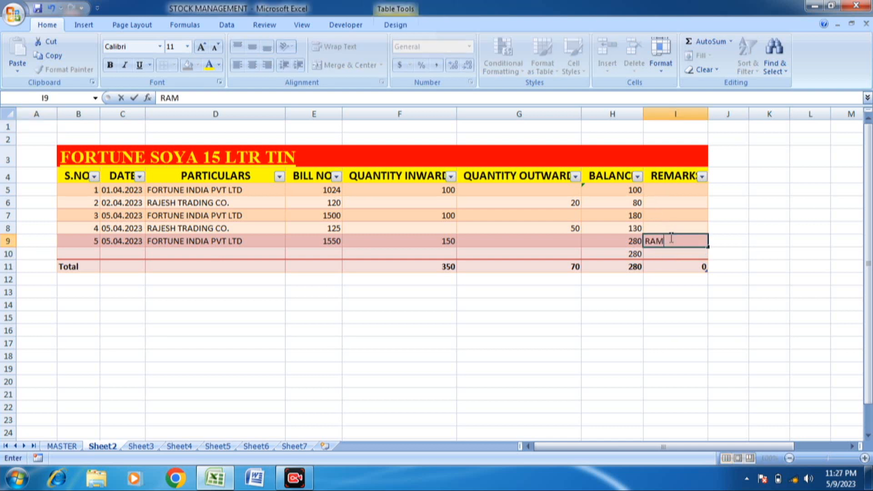
key(Return)
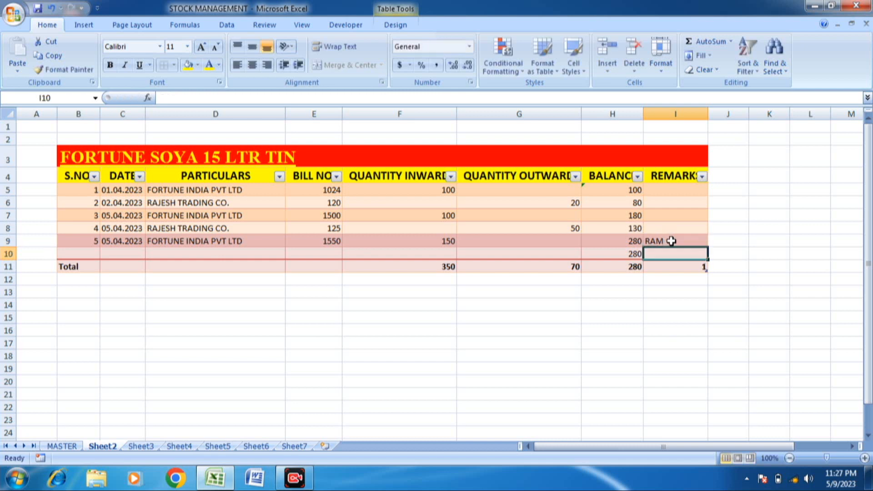
click(671, 241)
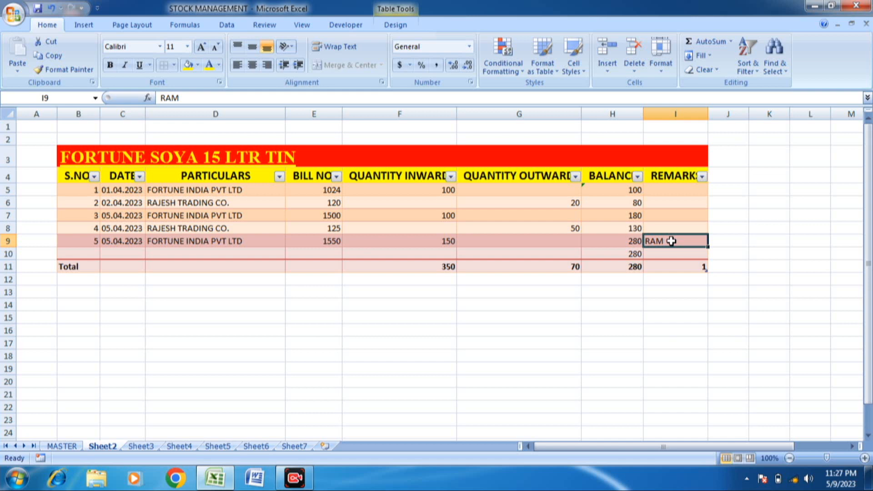
click(234, 166)
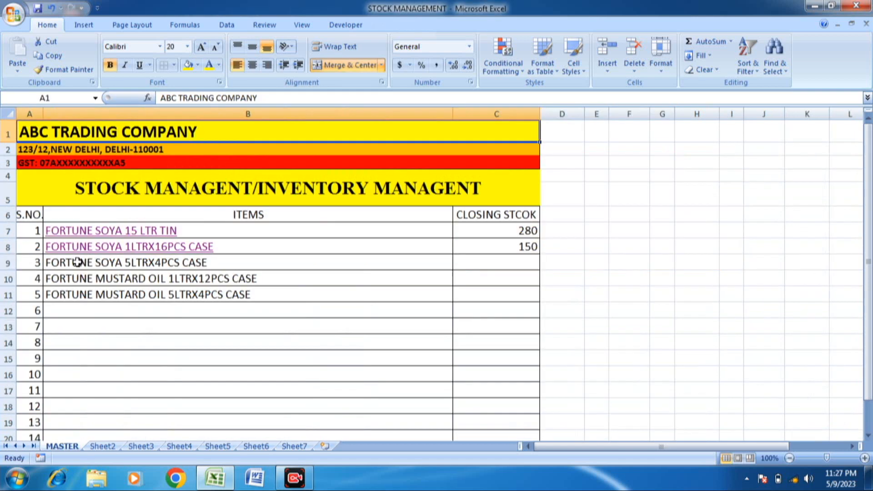